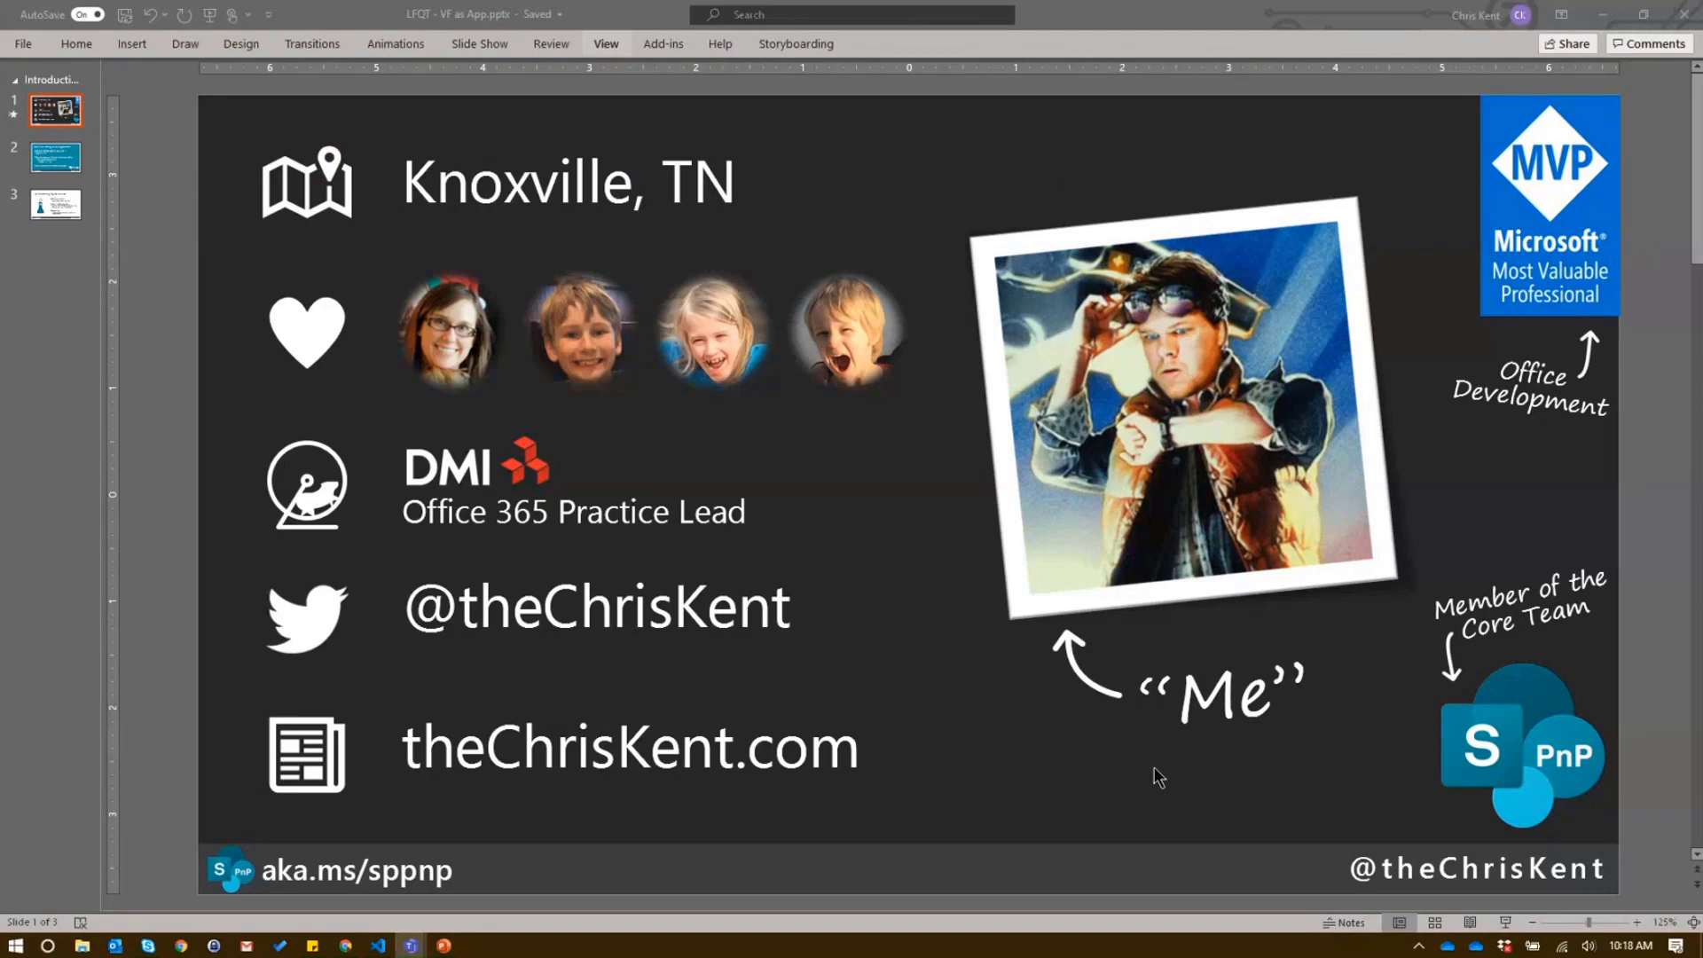
Open the Gobble list with its three video-ID items and zoom the page in.
left_click(348, 950)
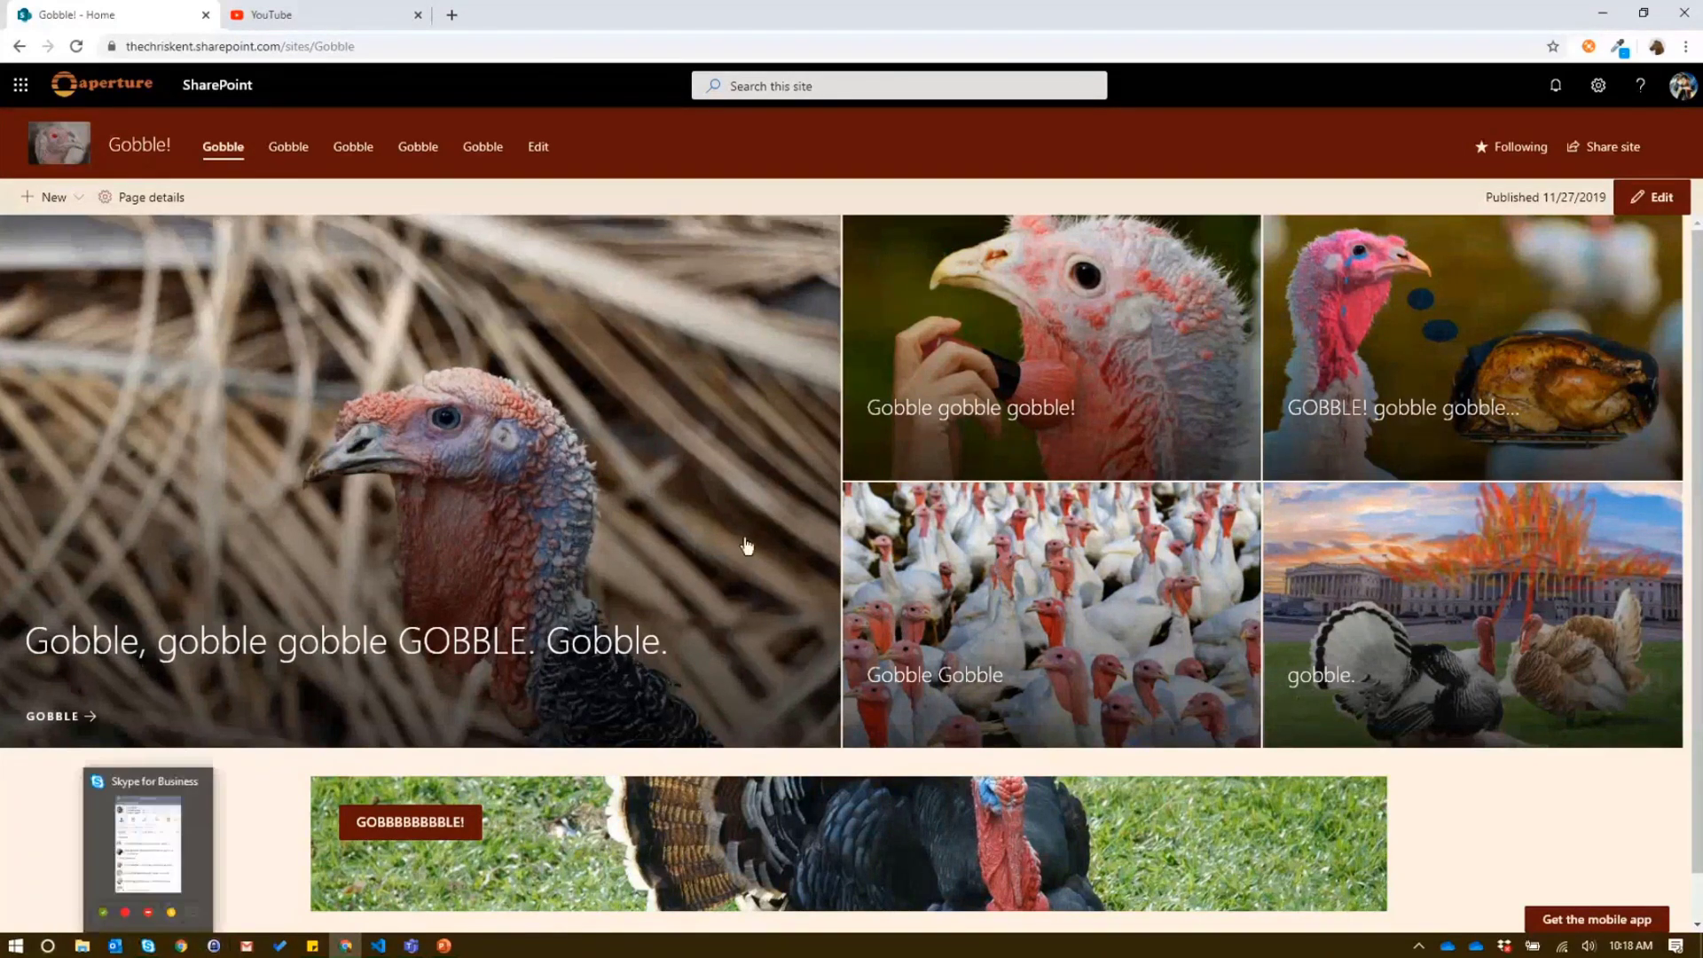
left_click(431, 152)
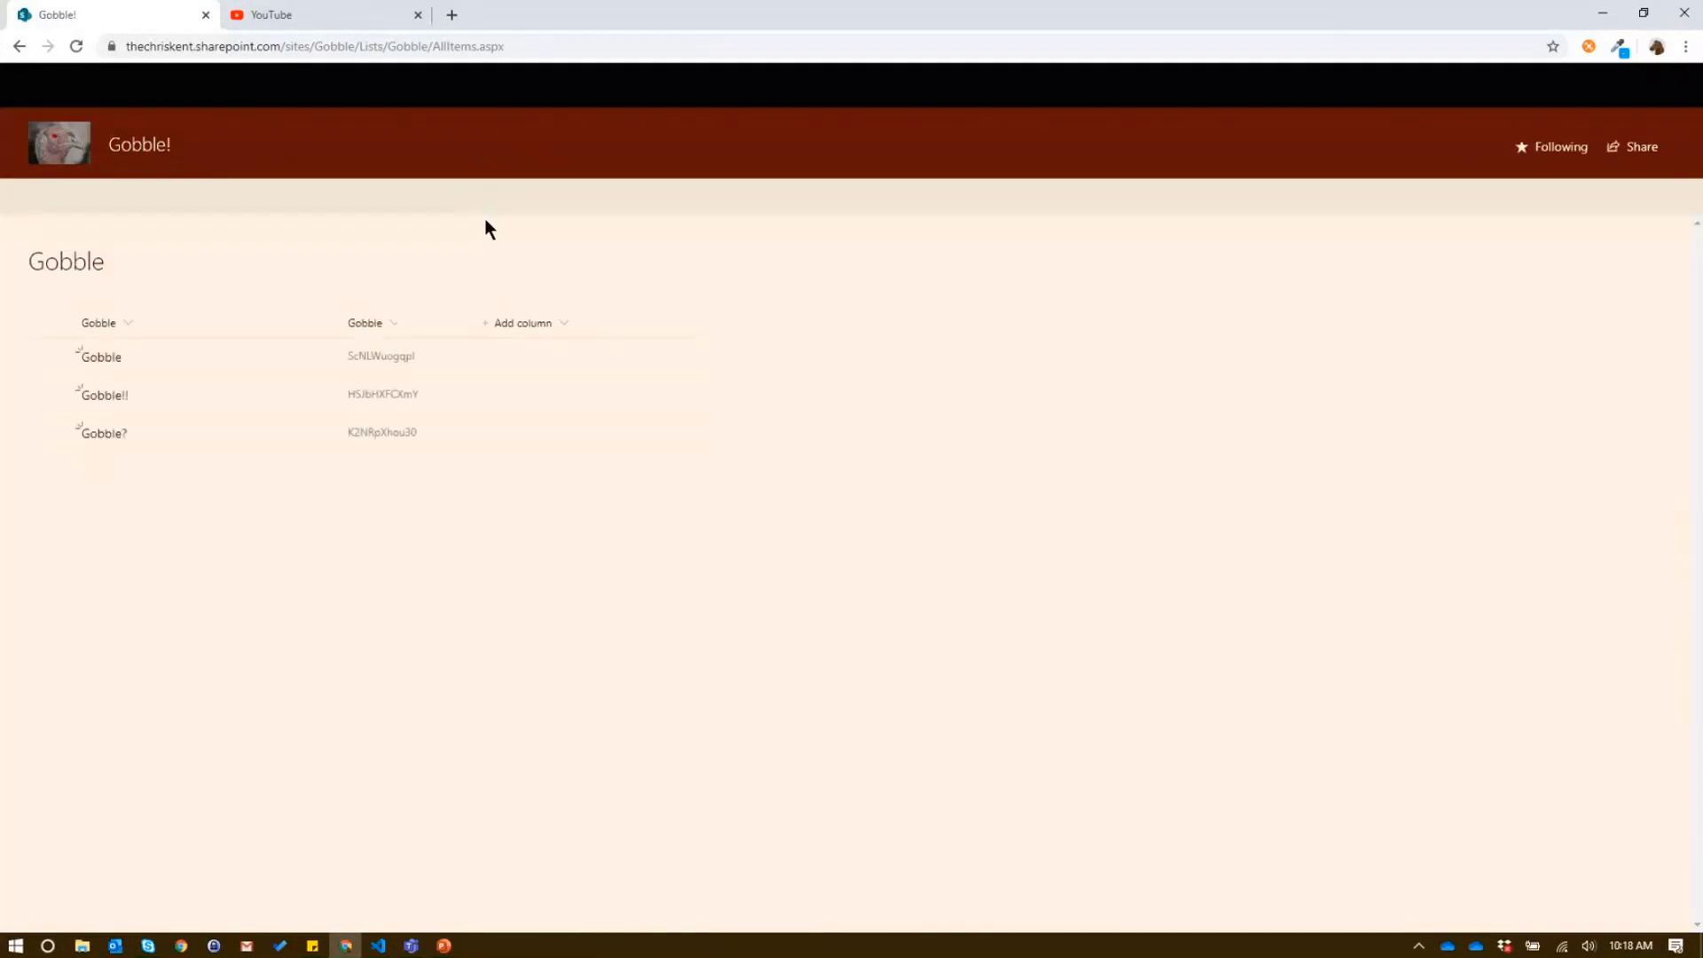
key("ctrl+plus")
key("ctrl+plus")
key("ctrl+plus")
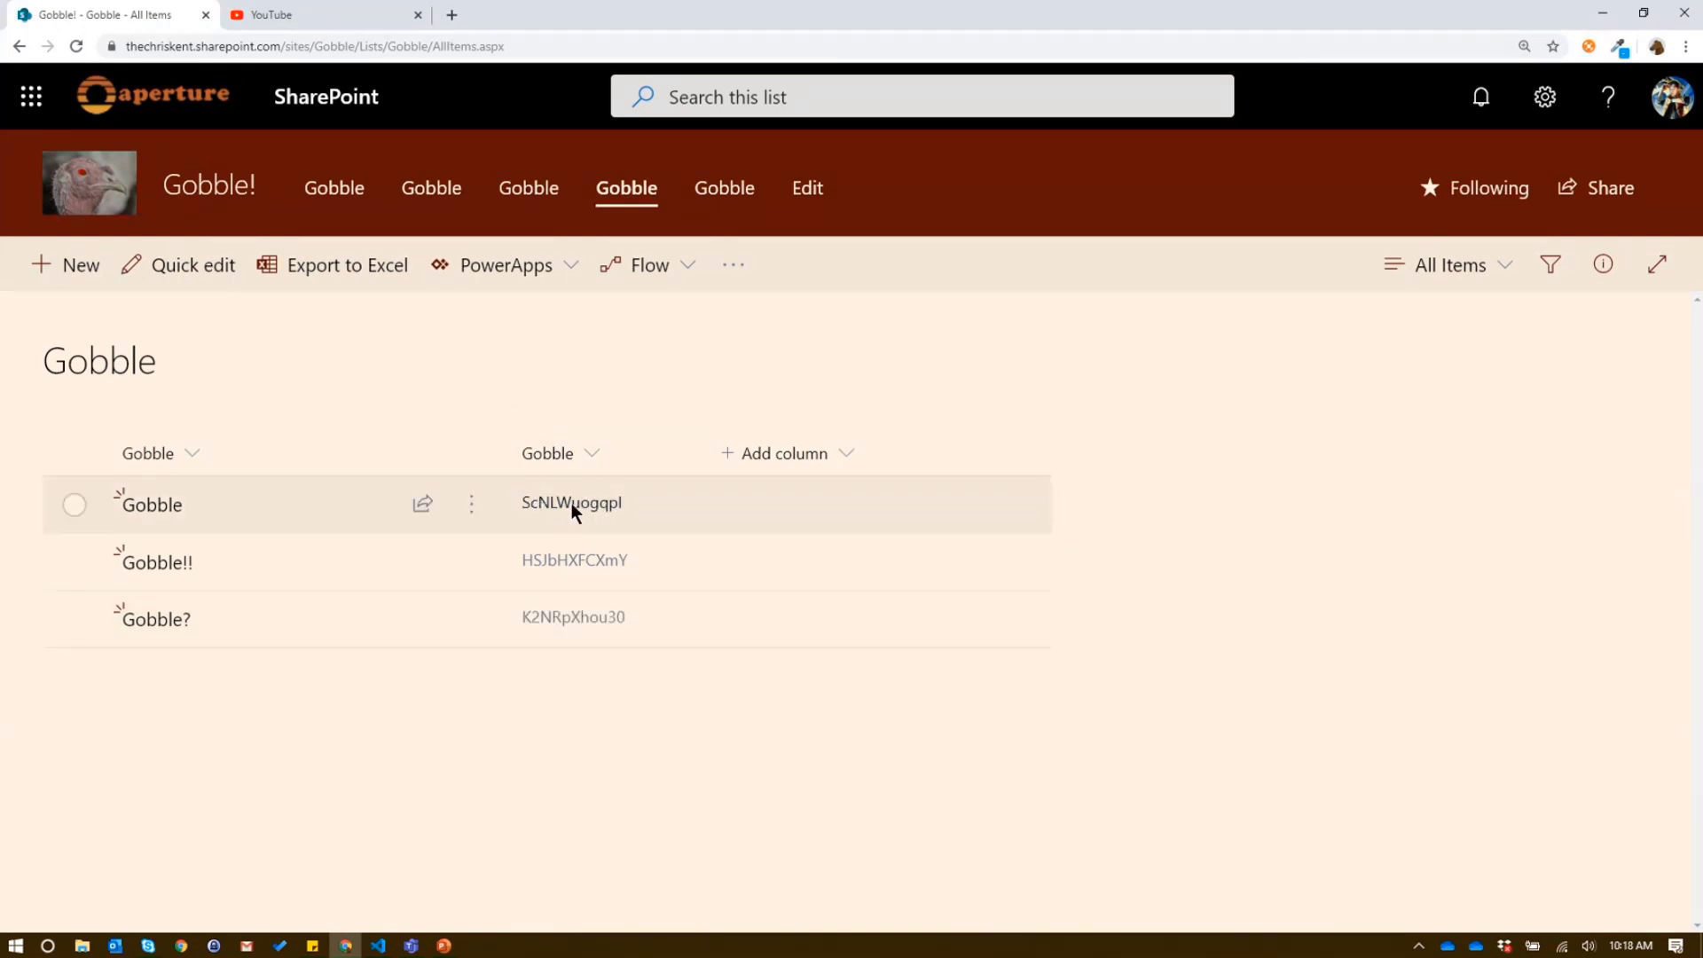
Pause the Turkey Chase video on YouTube and copy its ID O4-8R26G8Hc from the address.
left_click(316, 14)
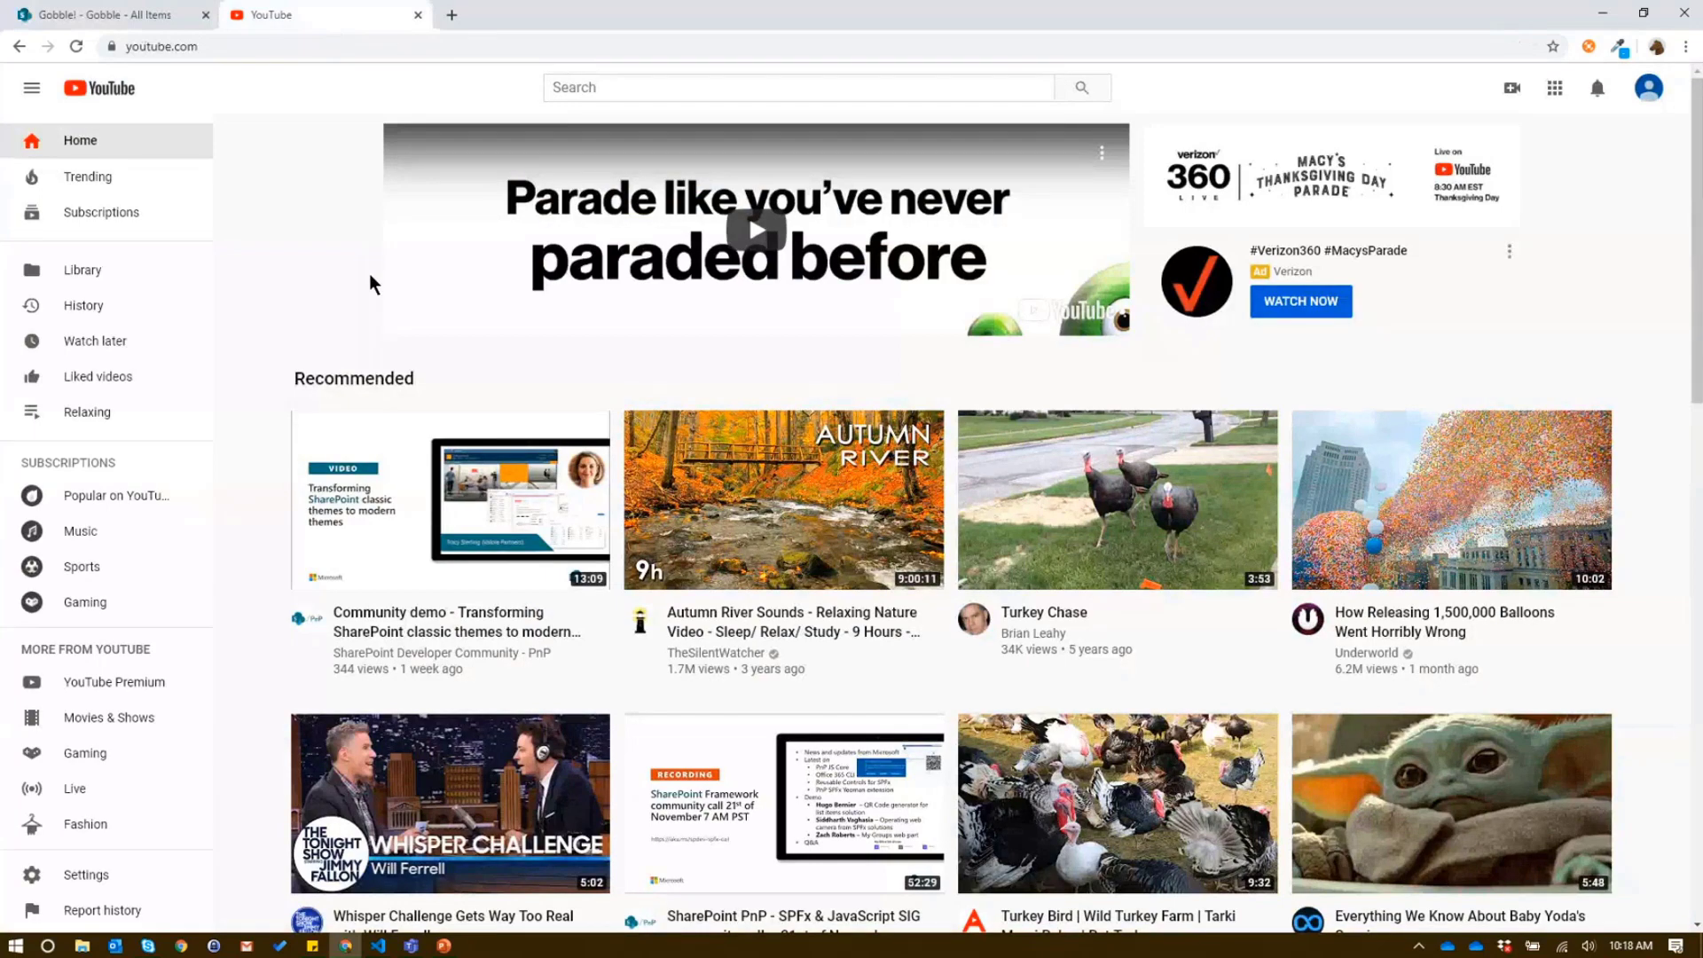
left_click(1098, 538)
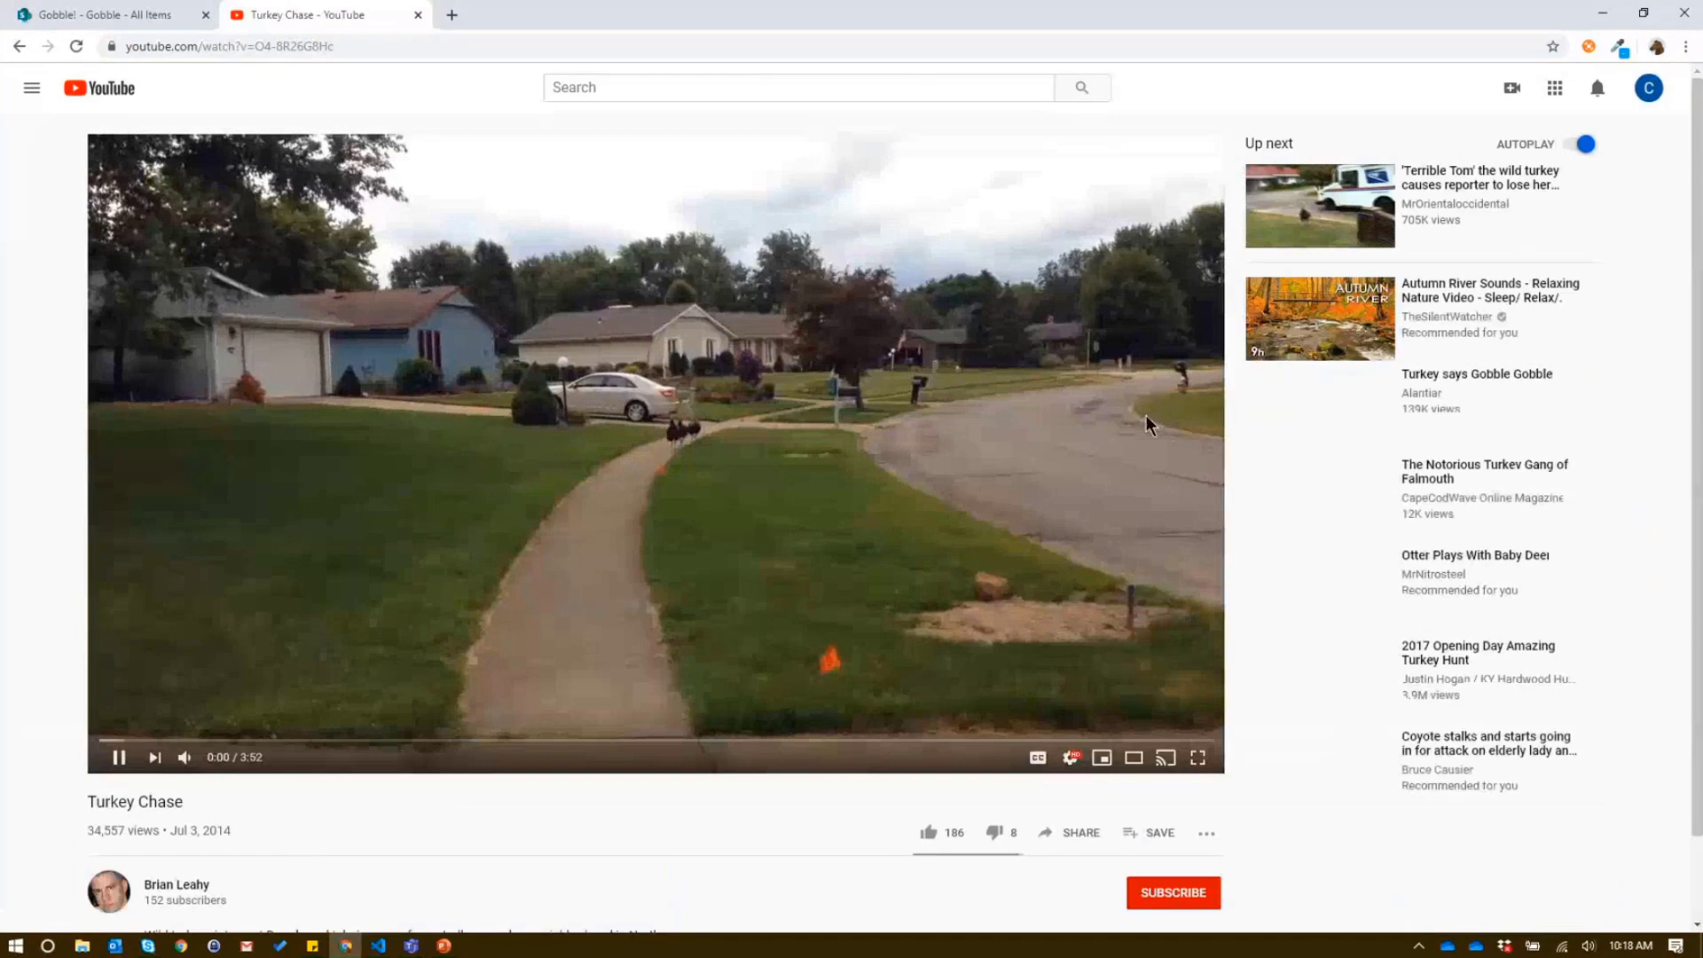
left_click(119, 757)
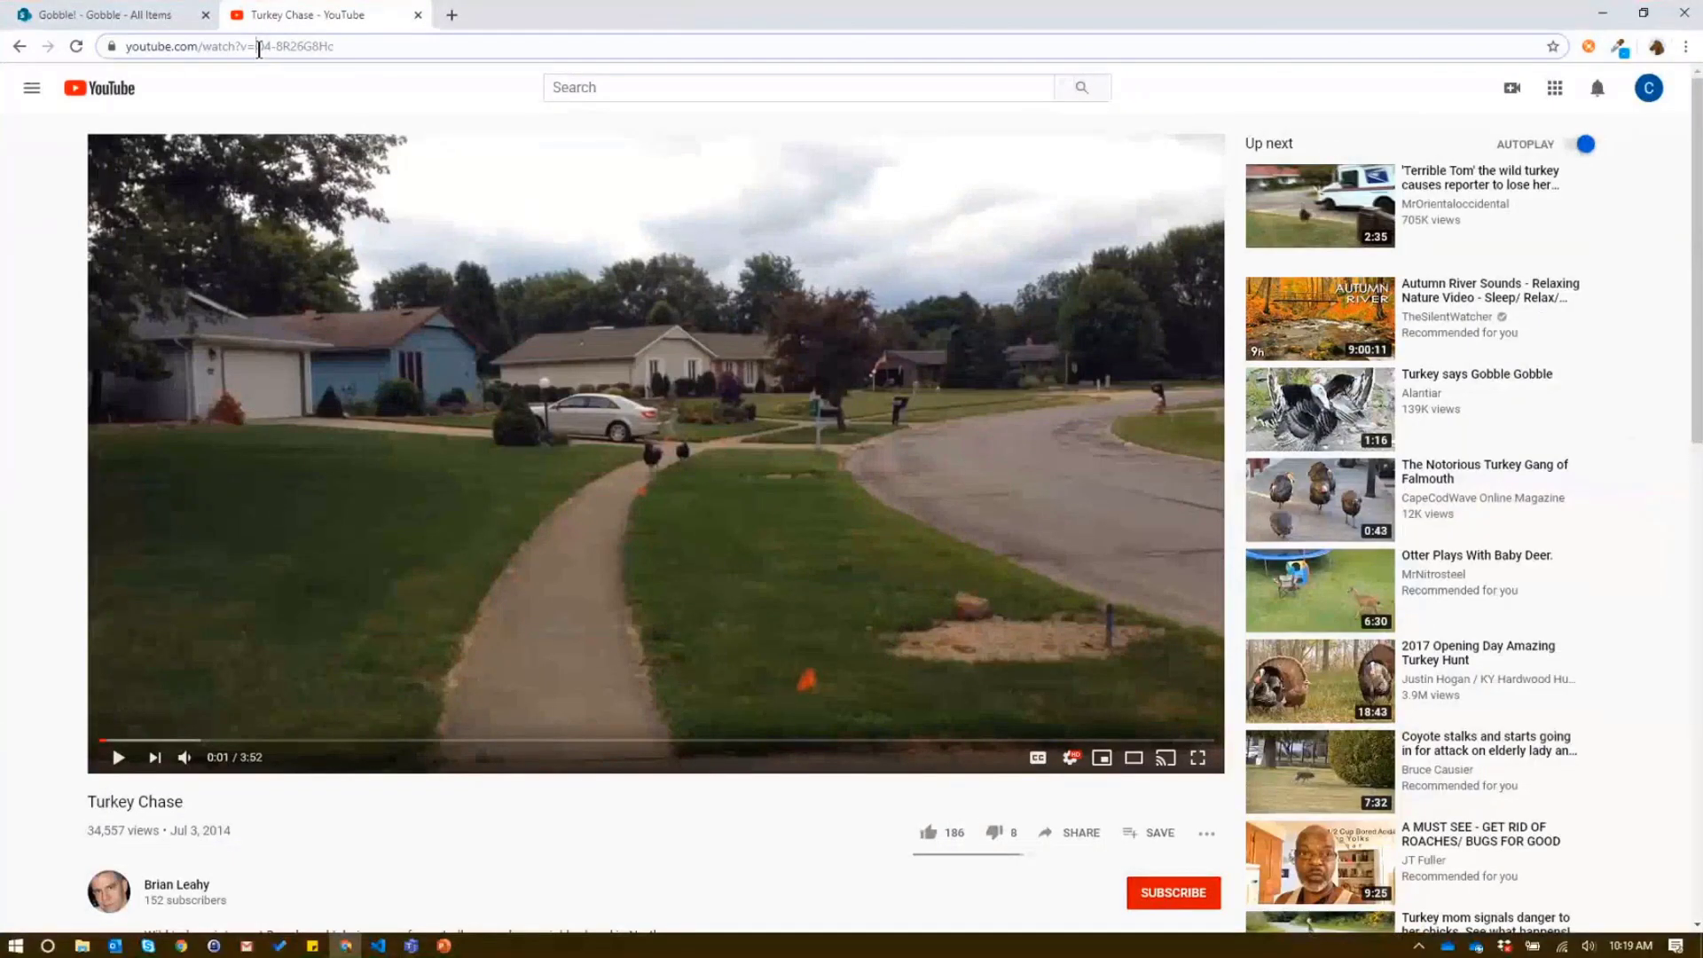
left_click_drag(300, 92, 499, 112)
key("ctrl+c")
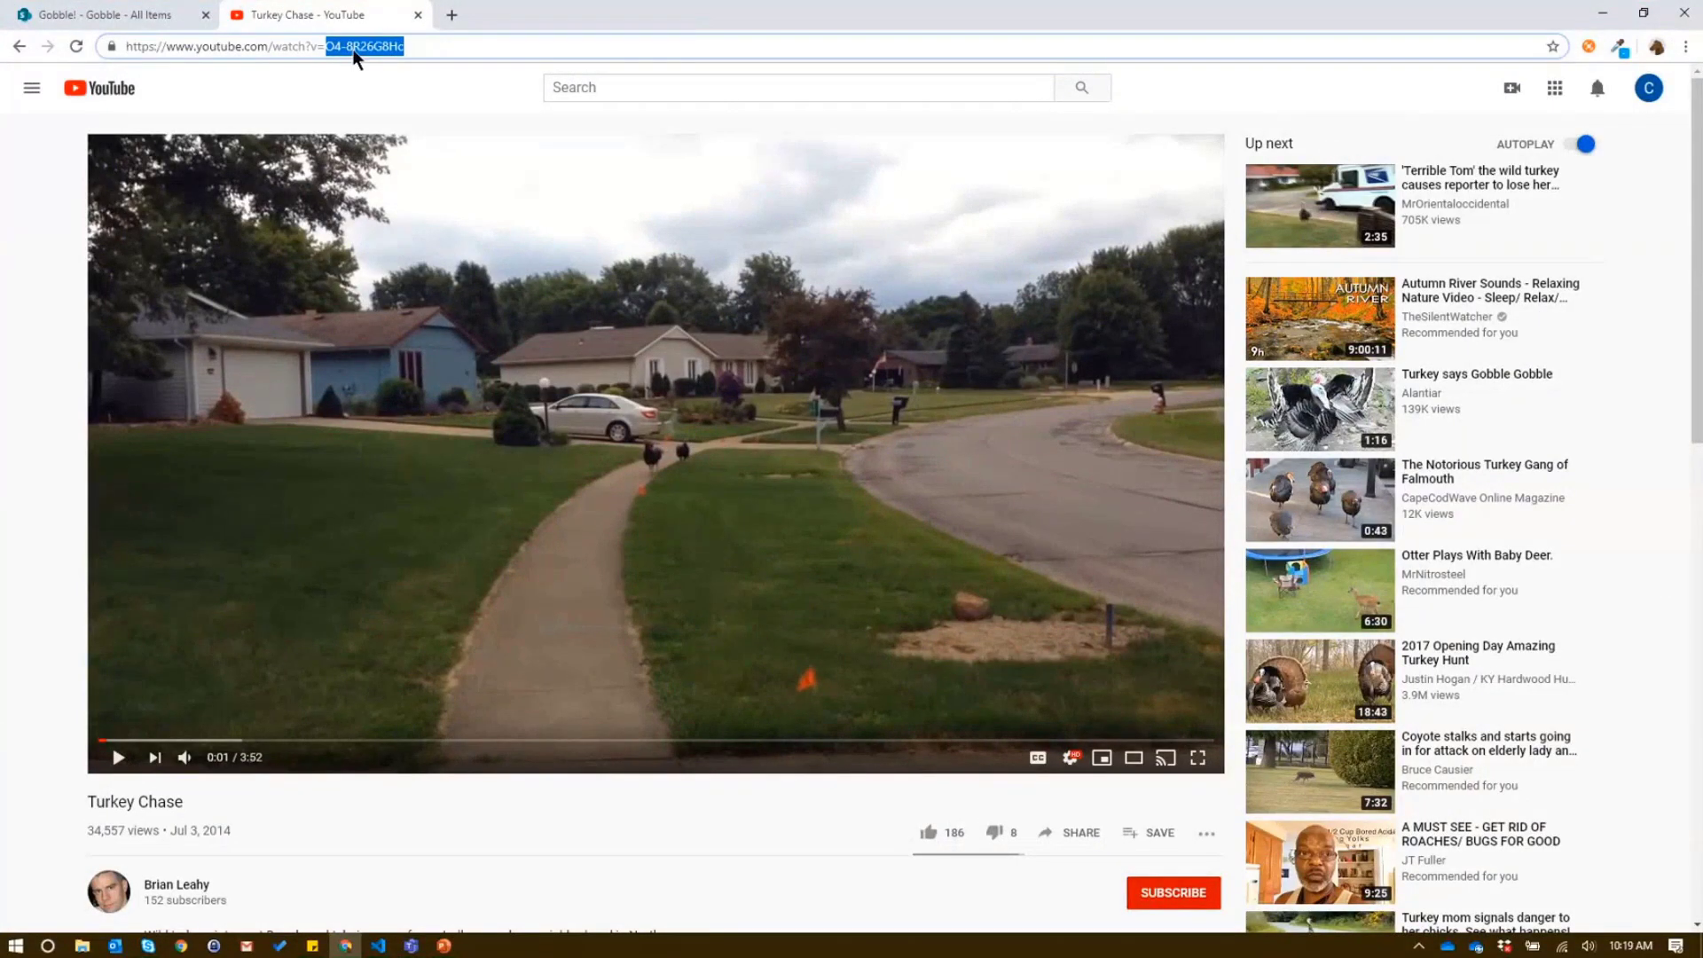
left_click(141, 16)
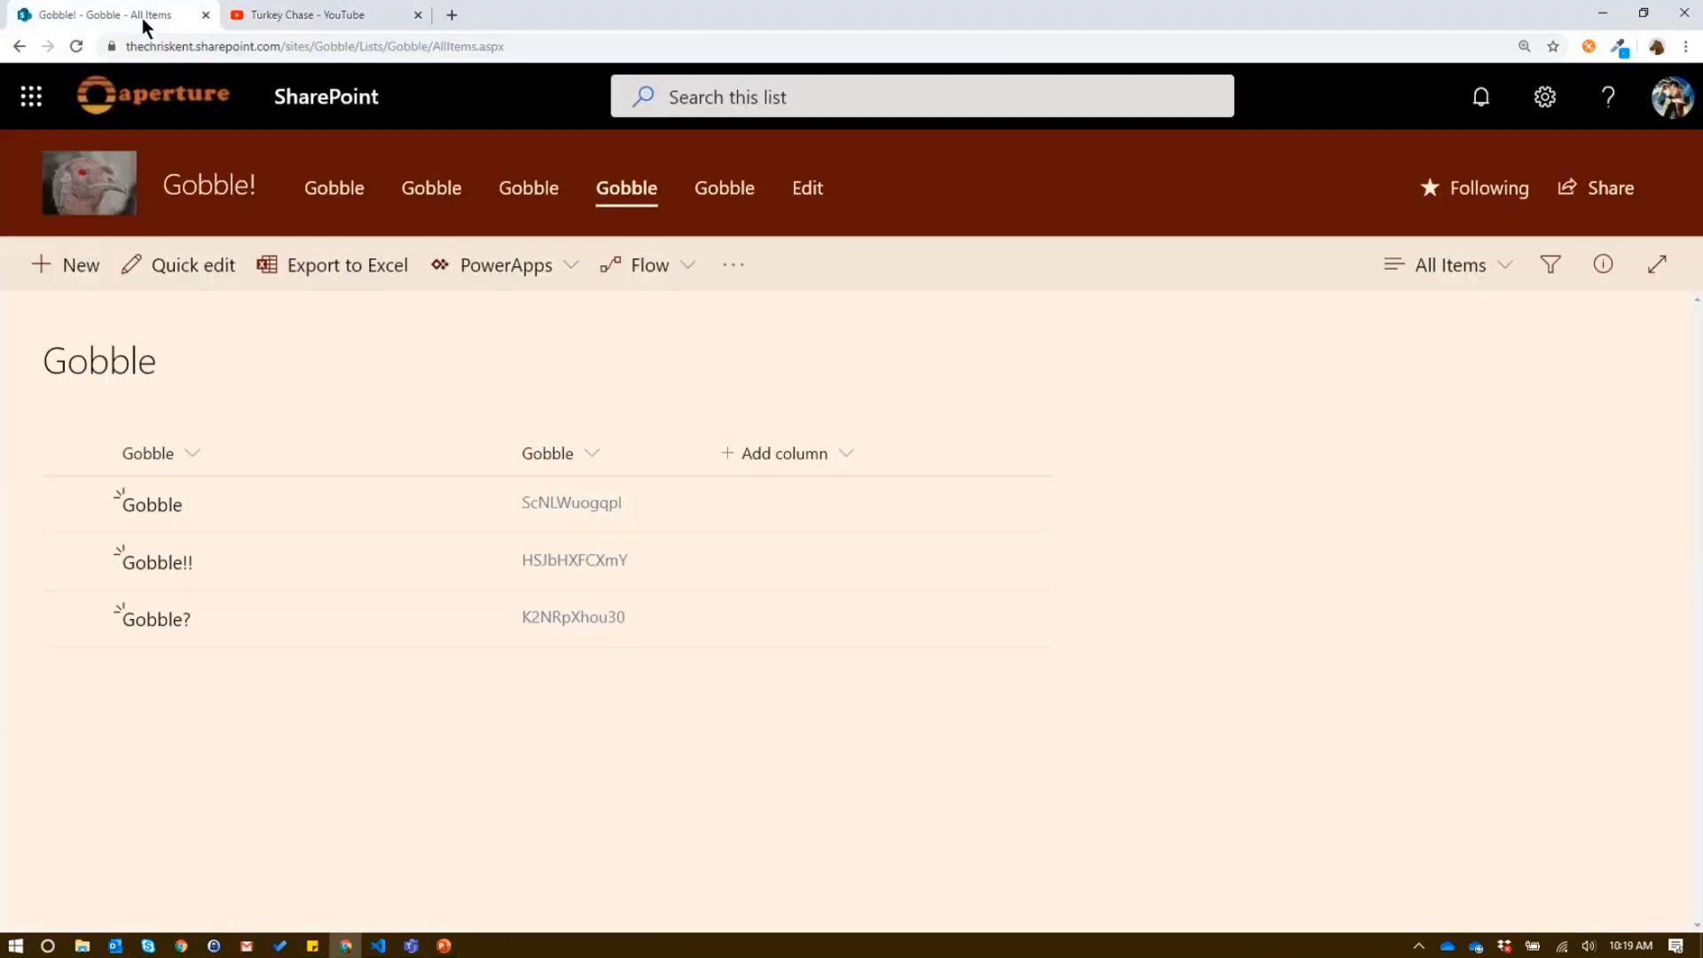
Add list item 'gobble' with video ID O4-8R26G8Hc, then open the site home in a new tab.
left_click(589, 452)
left_click(403, 390)
left_click(64, 268)
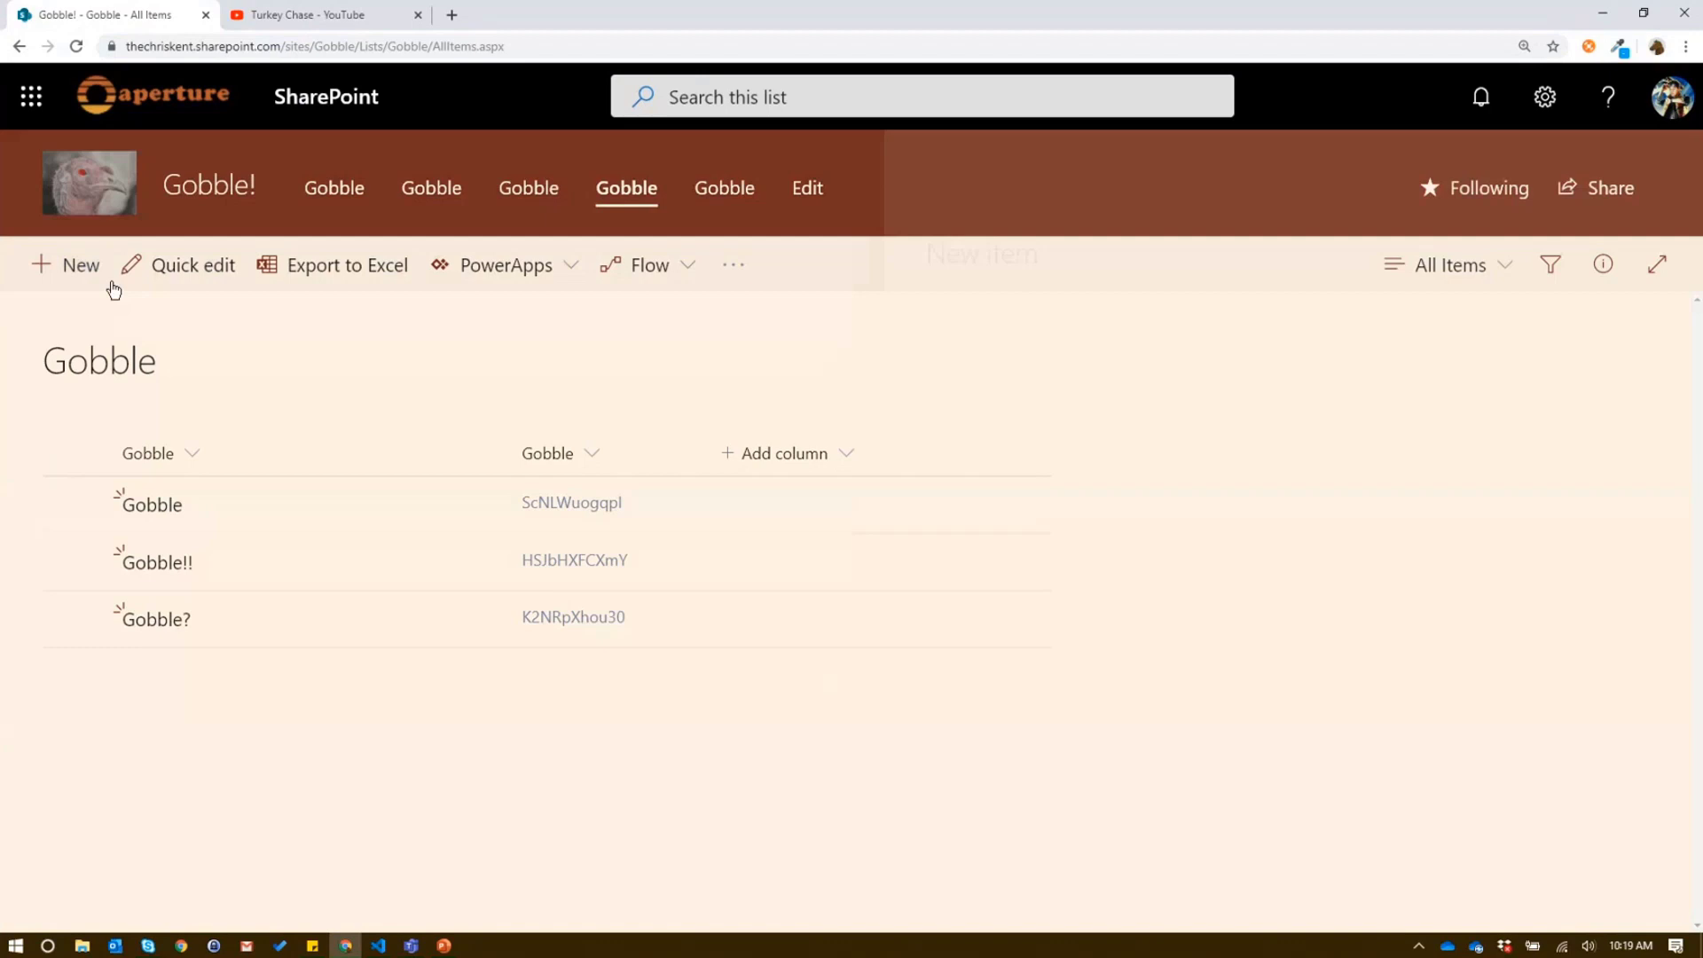
type("gobble")
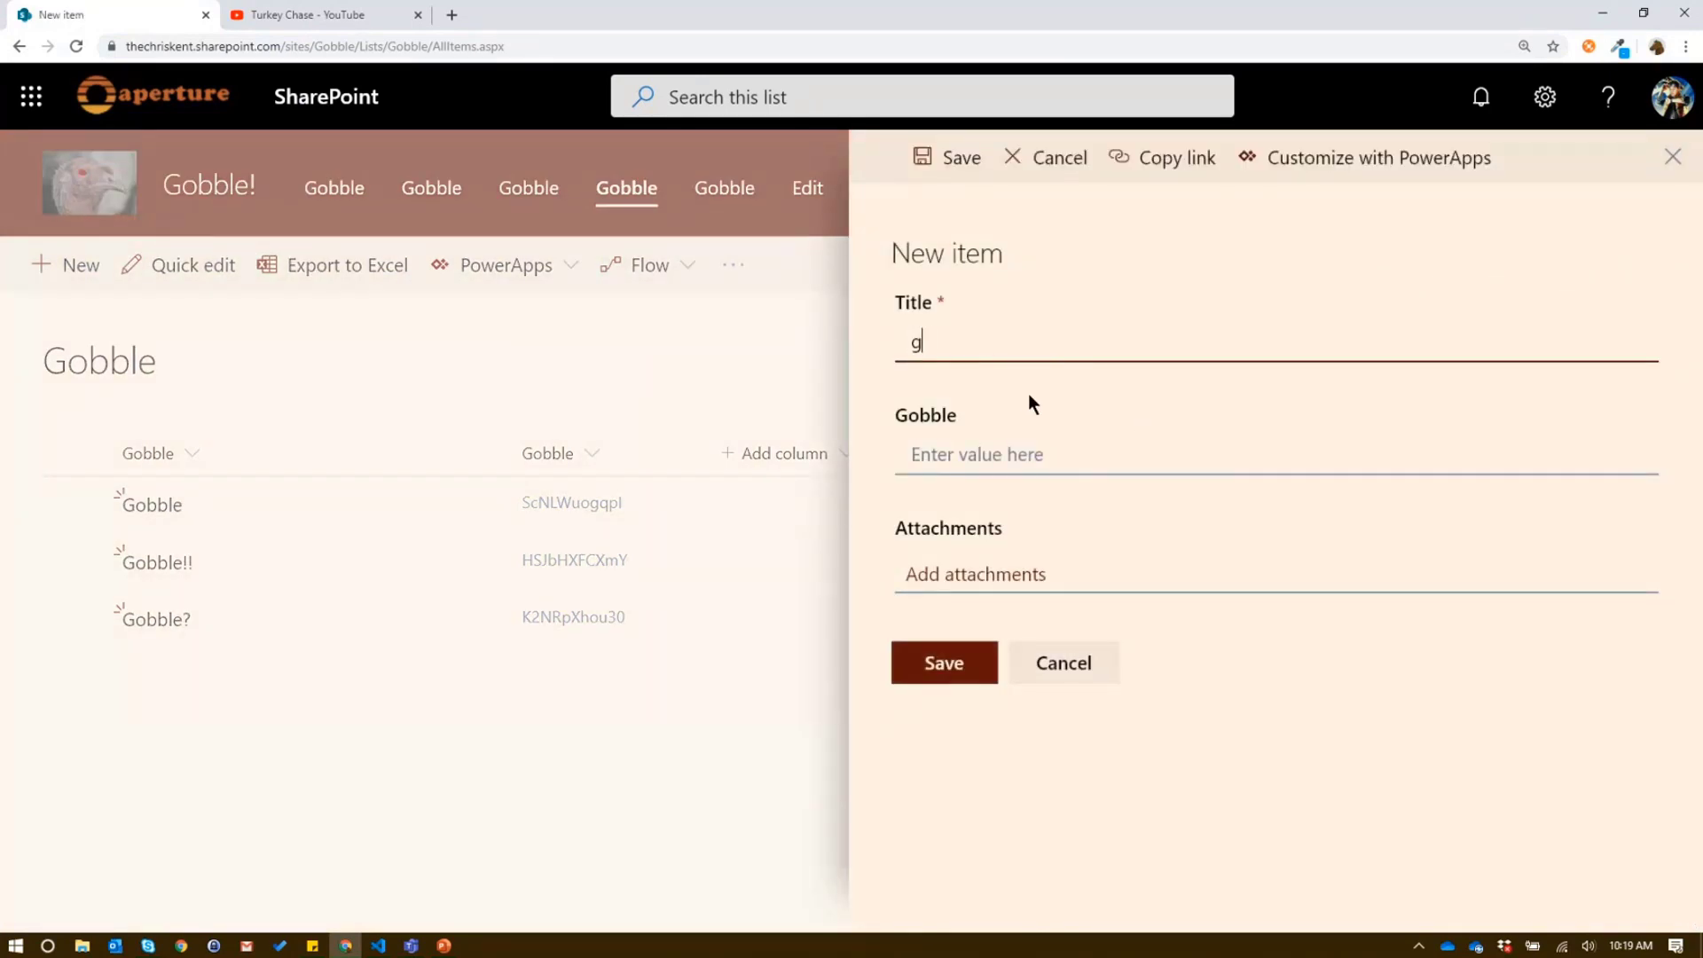
key("Tab")
key("ctrl+v")
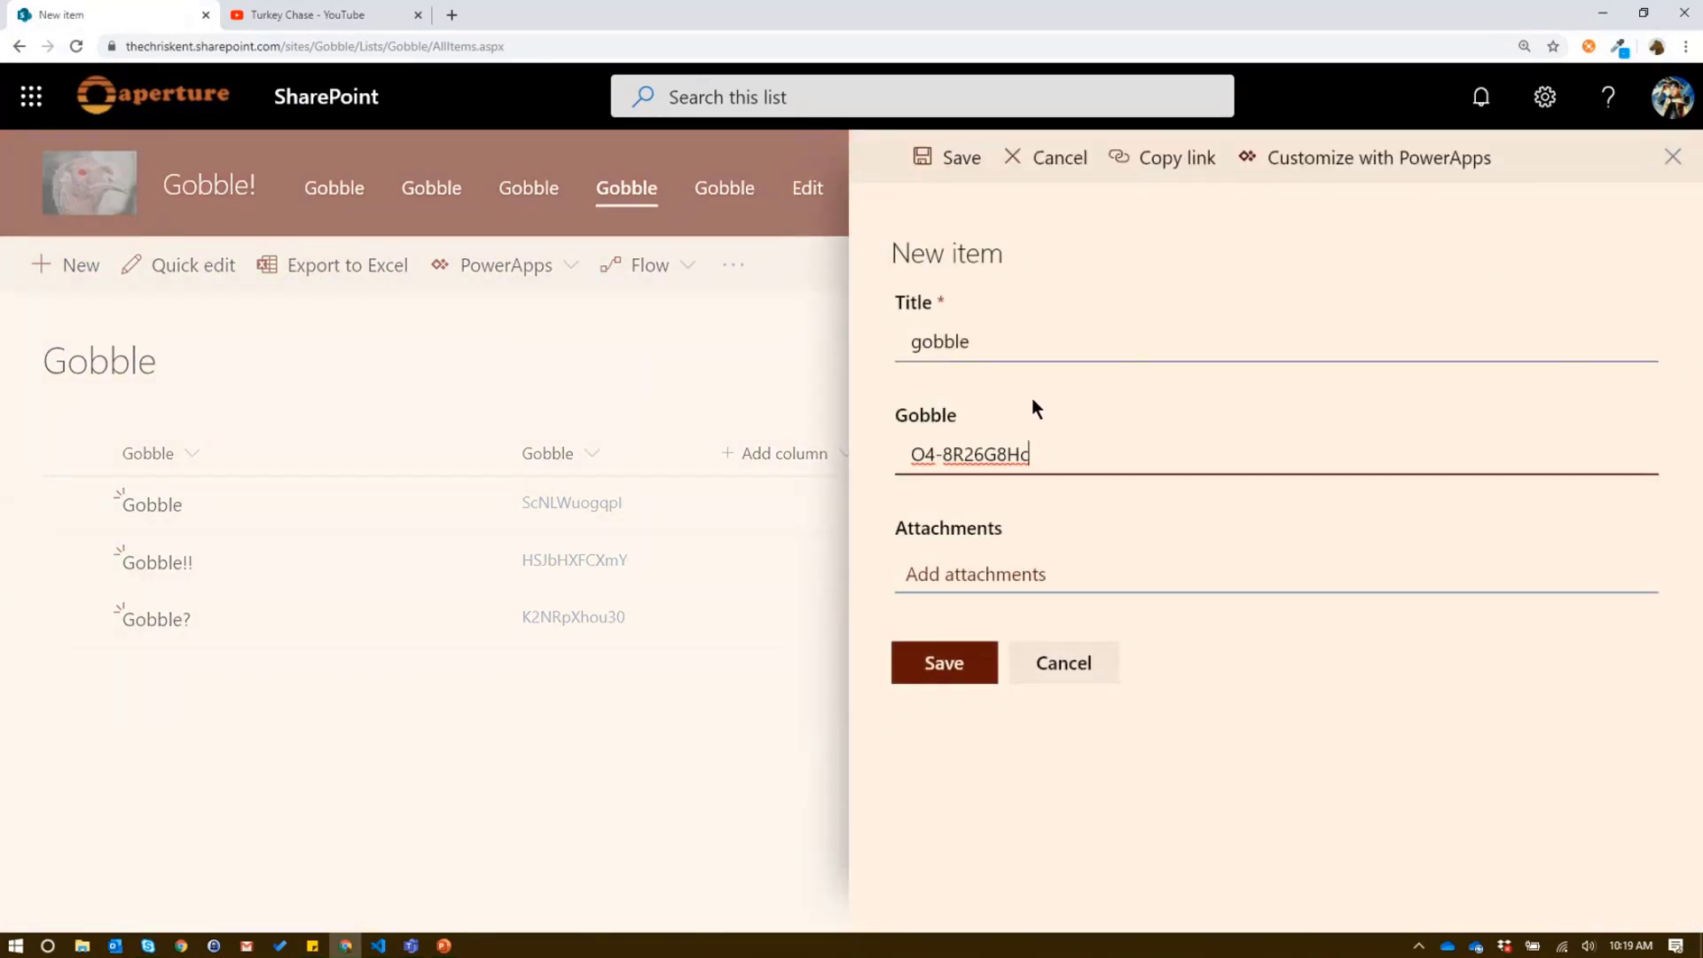
left_click(976, 665)
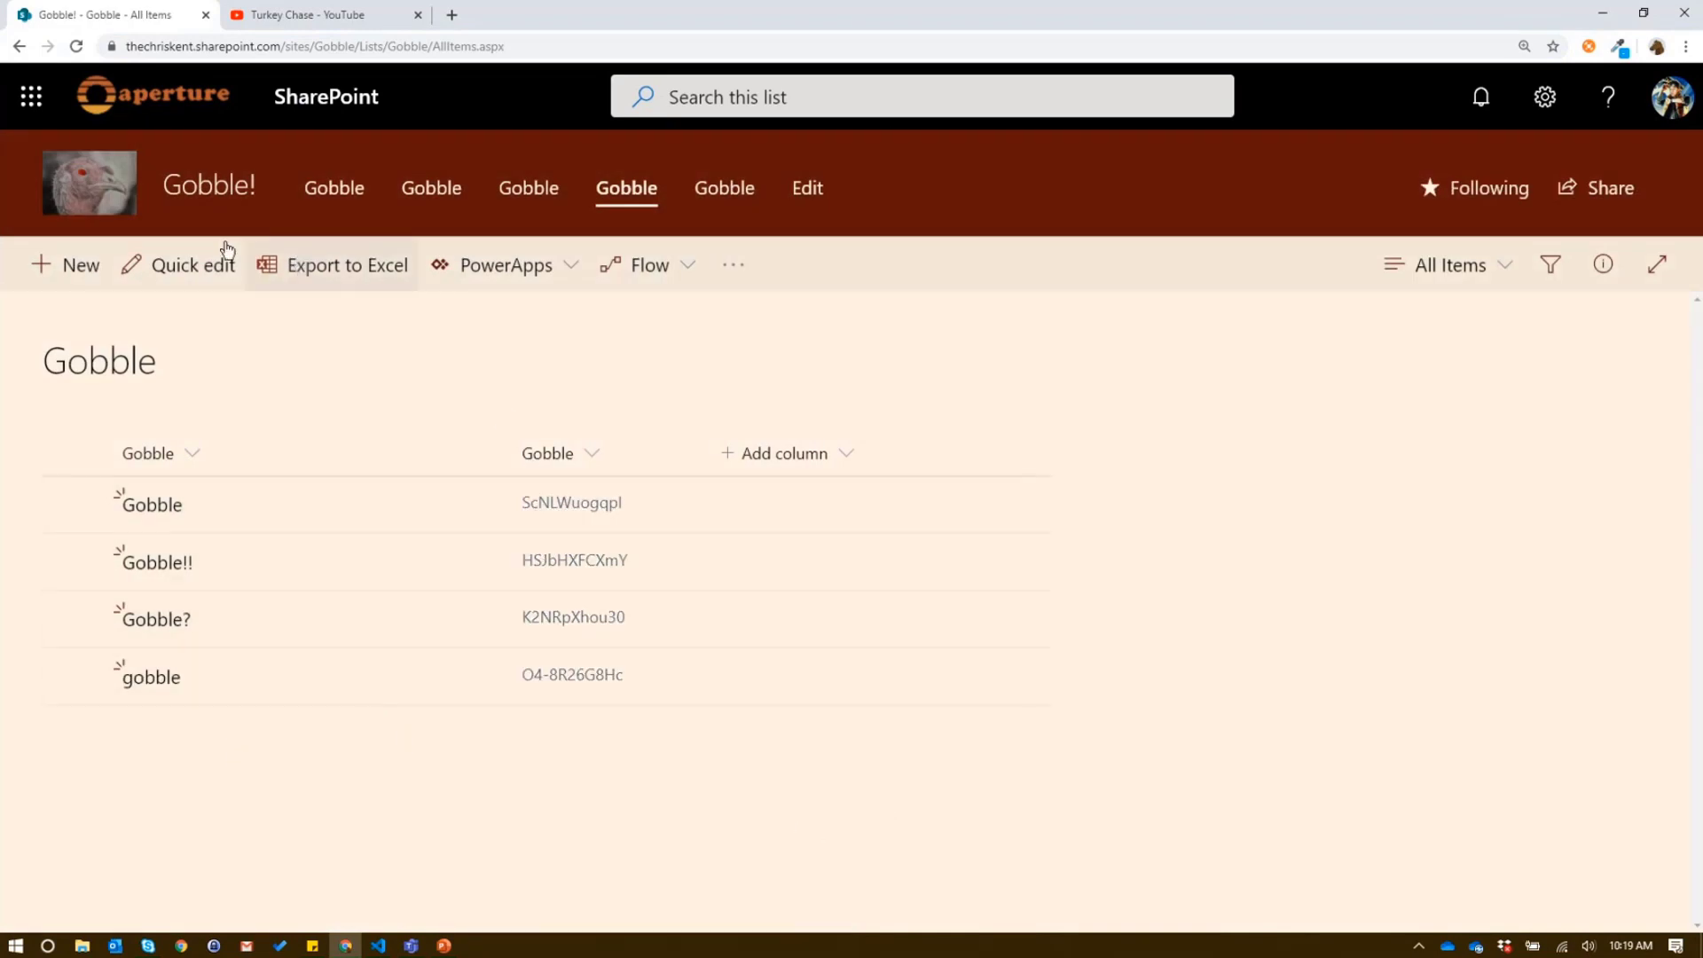
middle_click(325, 96)
Create a blank site page titled 'Gobble gobble'.
left_click(298, 14)
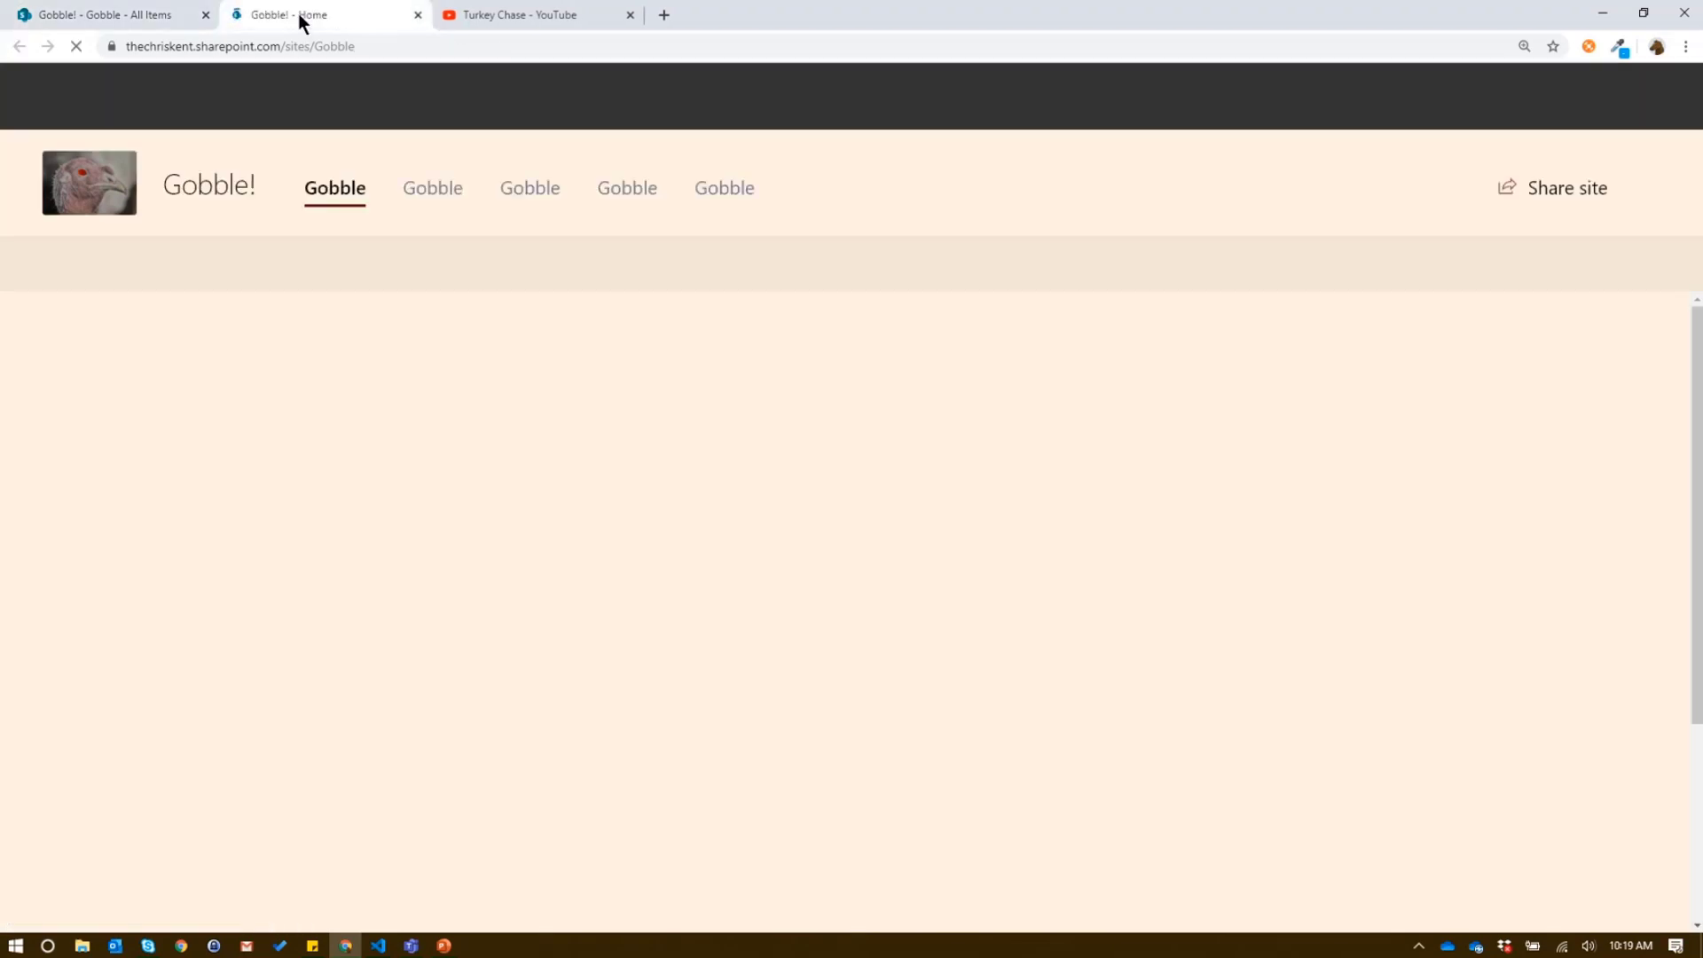
left_click(106, 275)
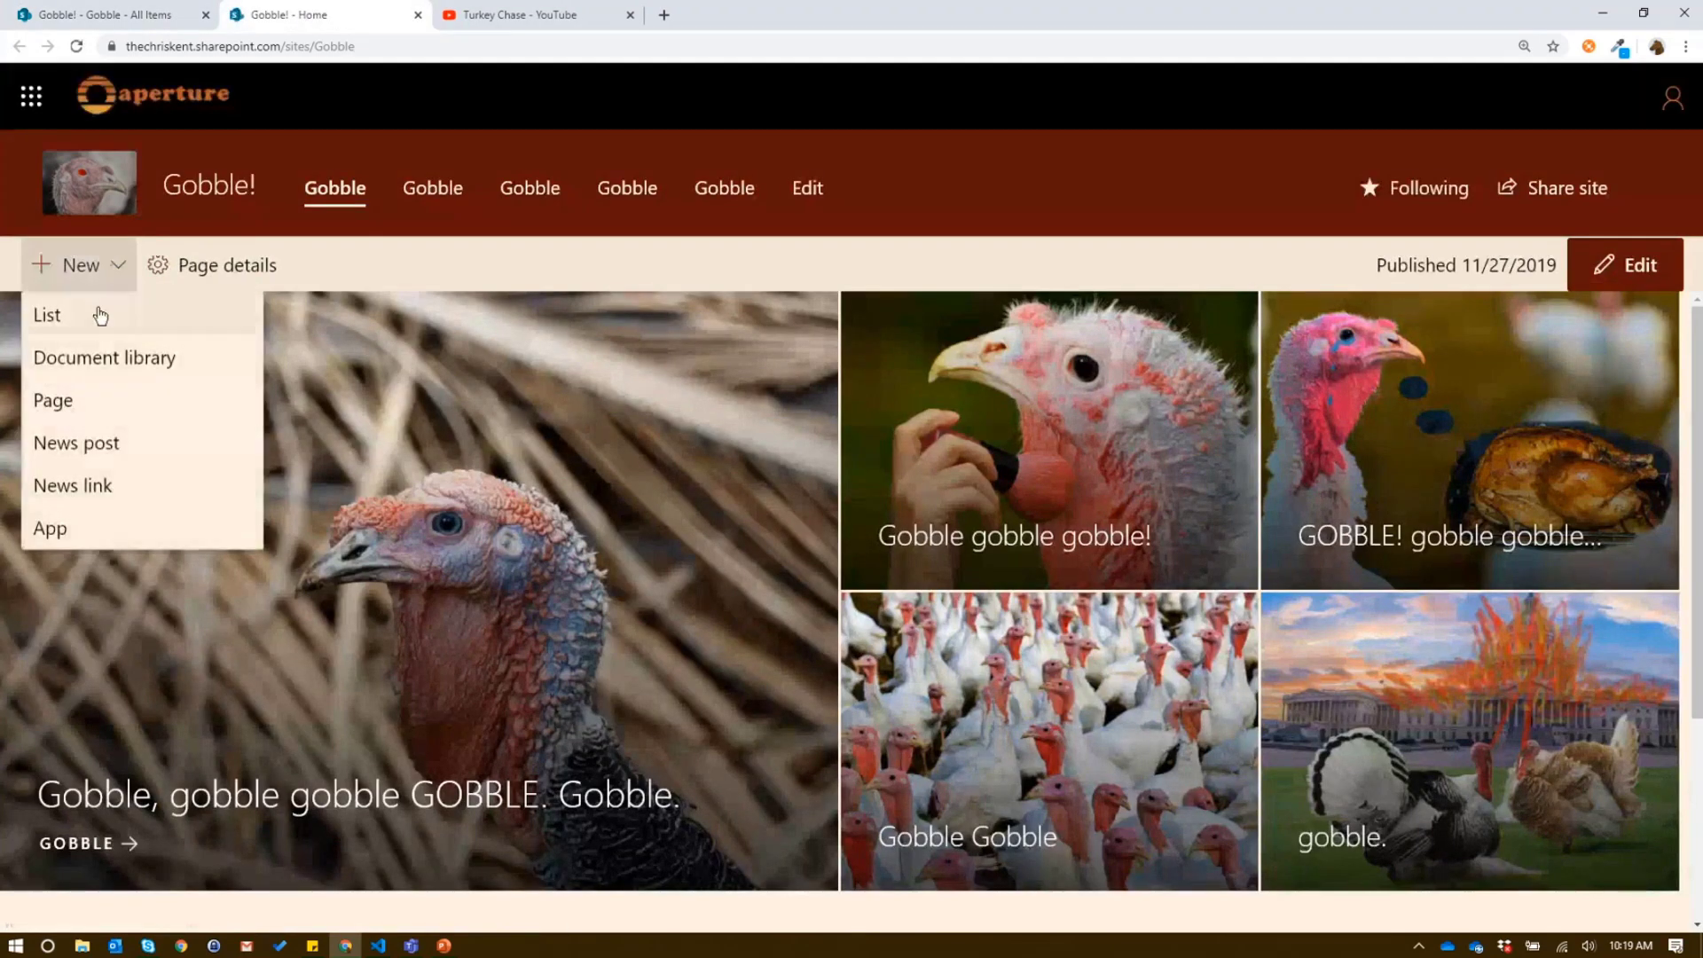
left_click(82, 408)
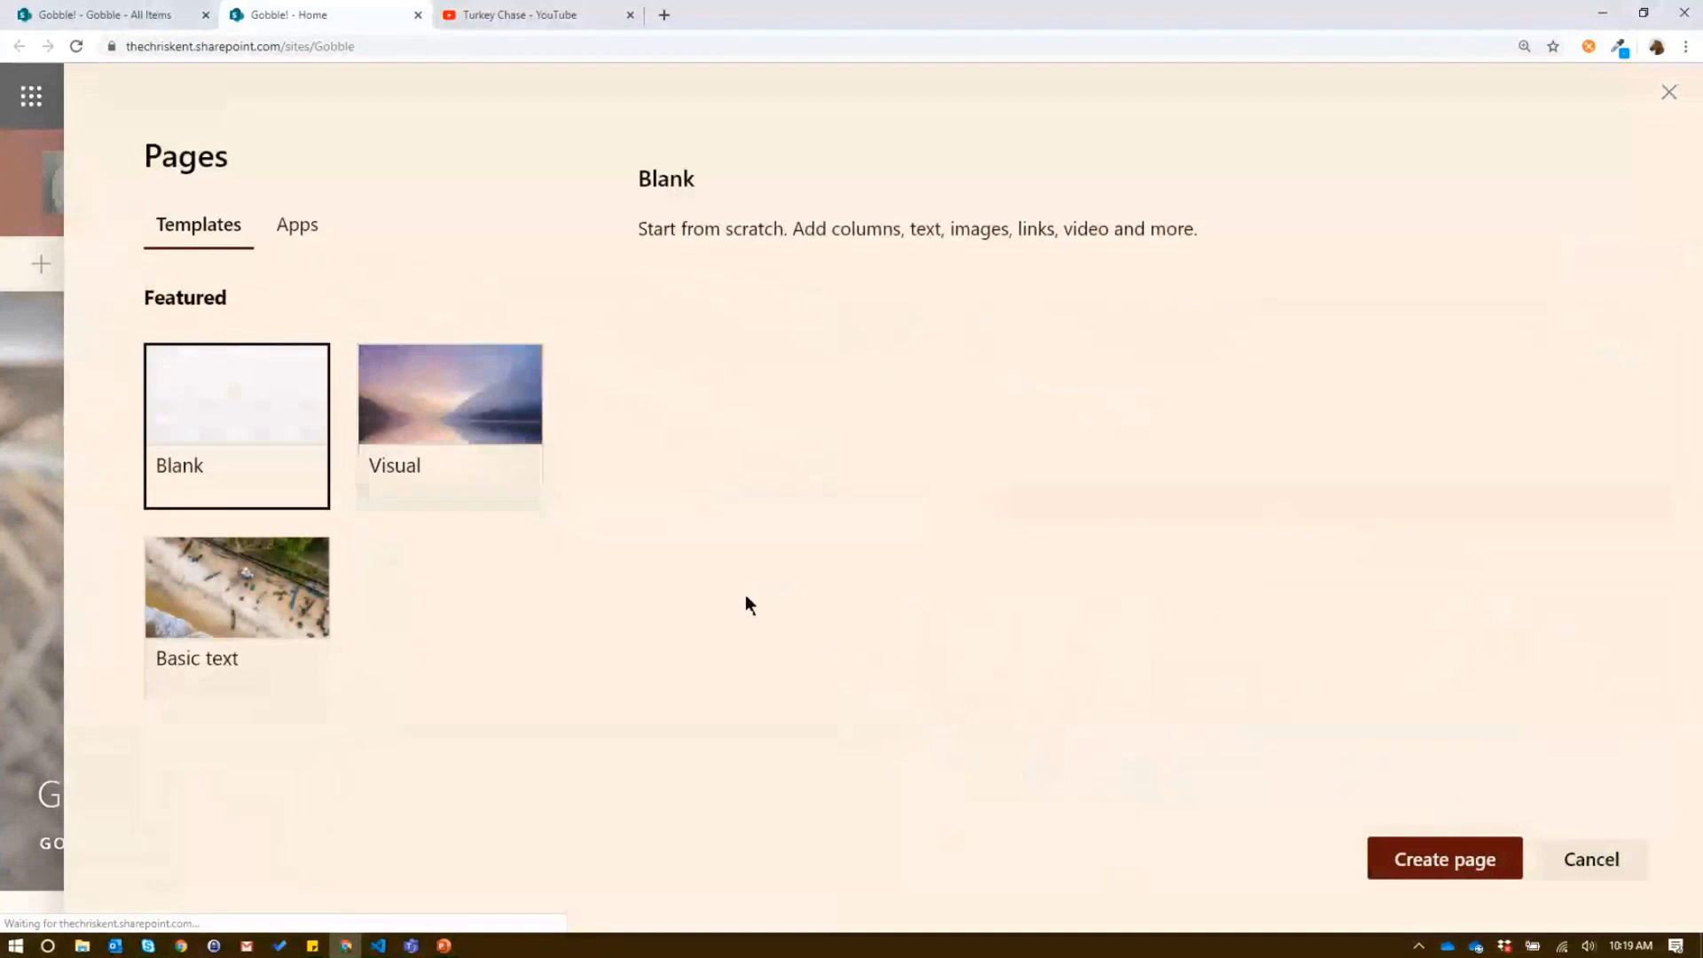
left_click(1397, 857)
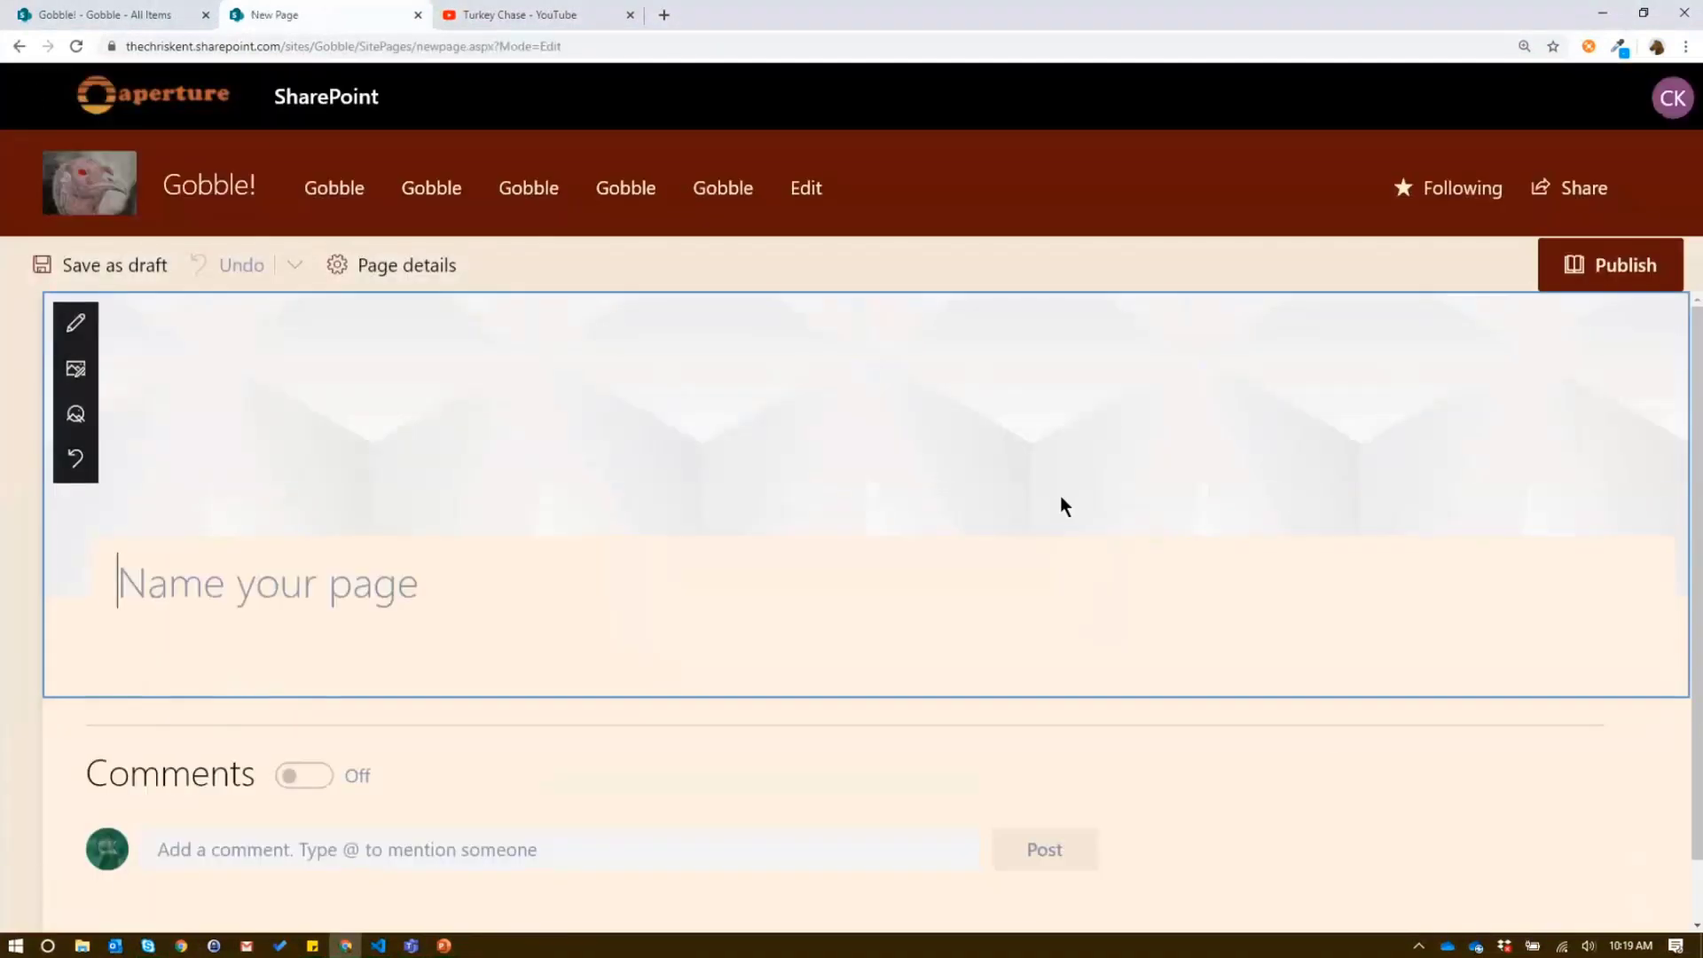
left_click(256, 591)
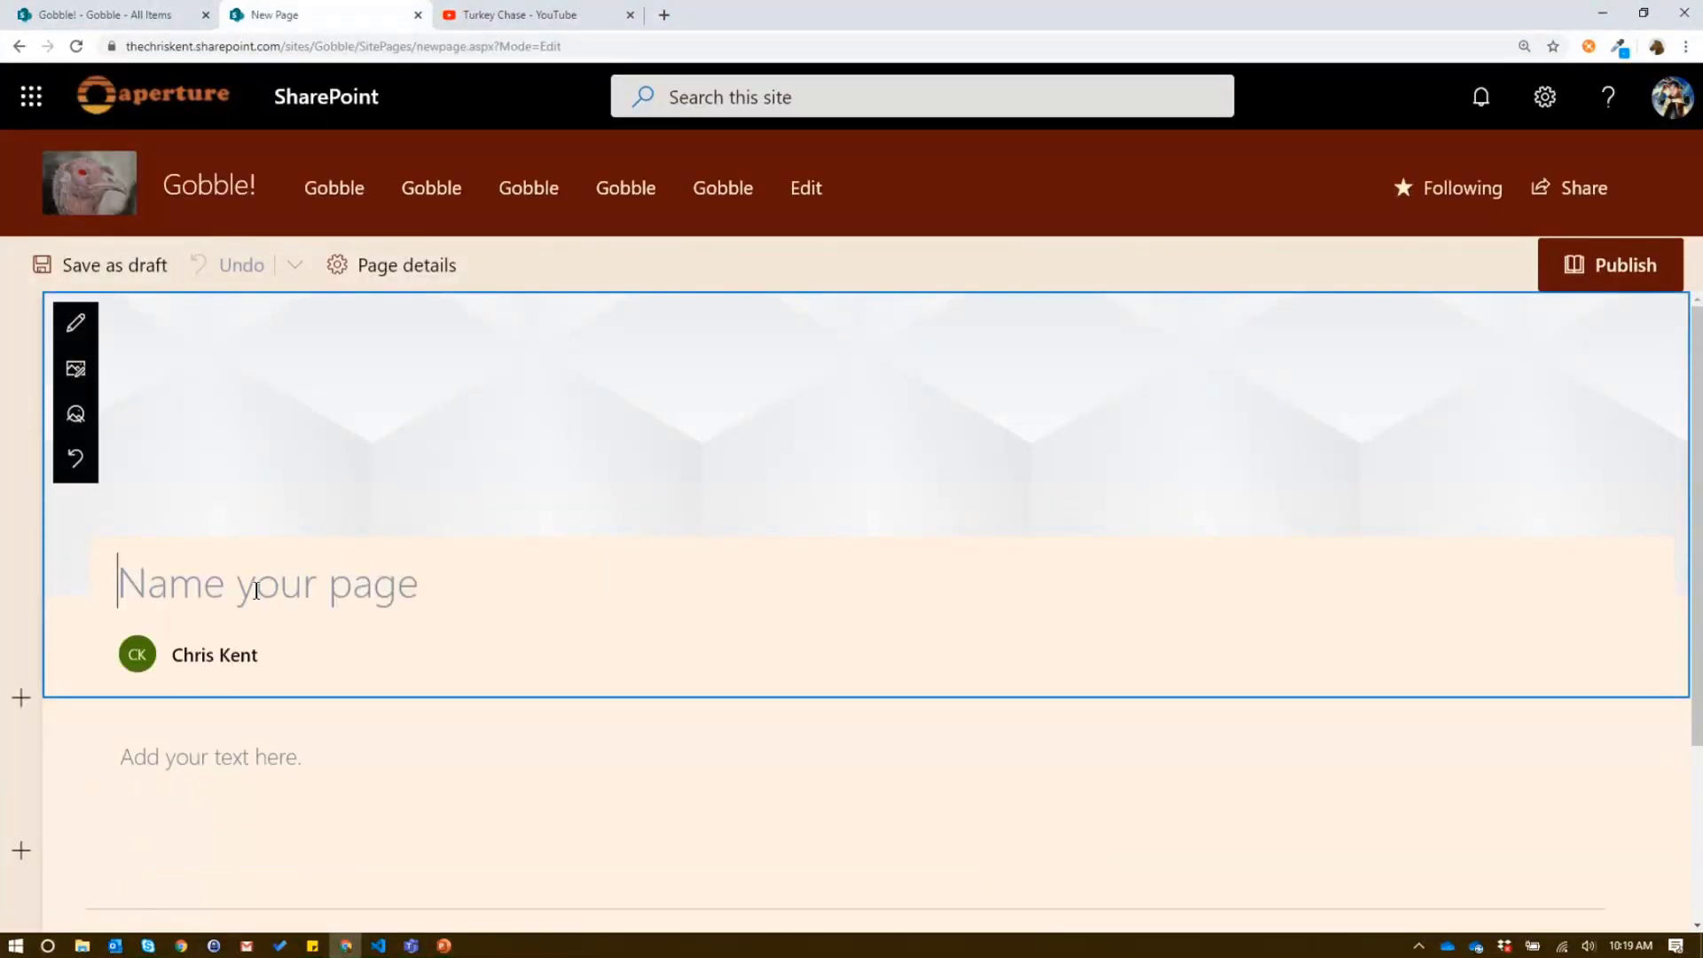
type("Gobblerbg")
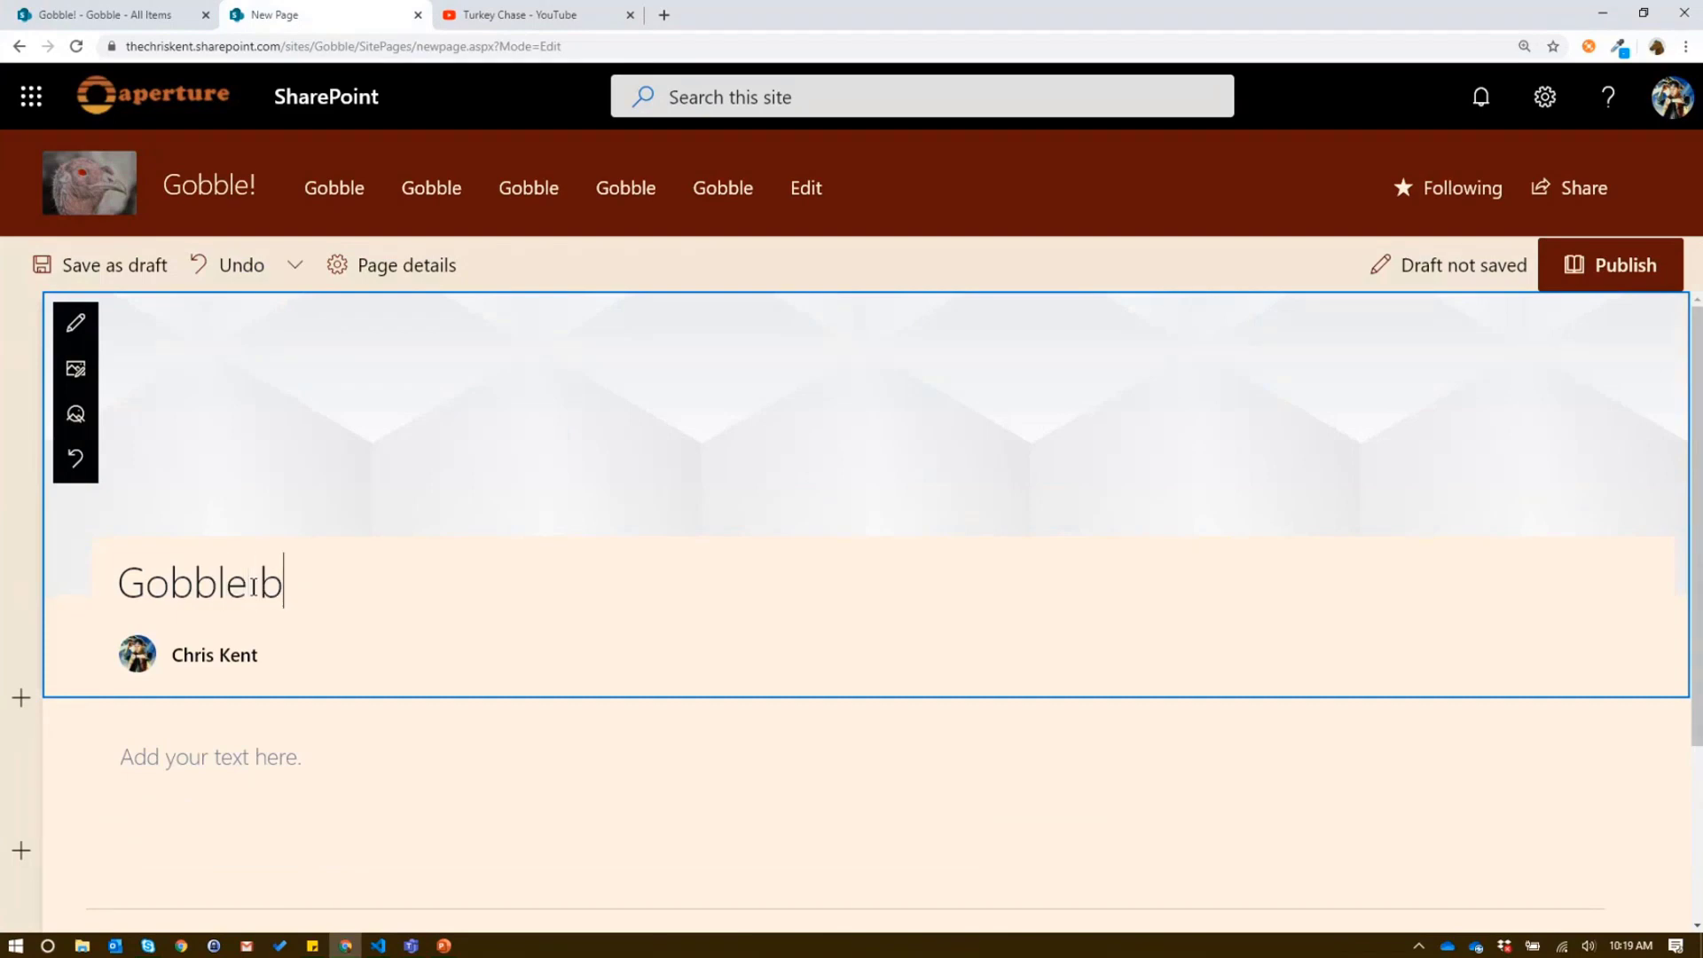
key("BackSpace")
key("BackSpace")
type("gobble")
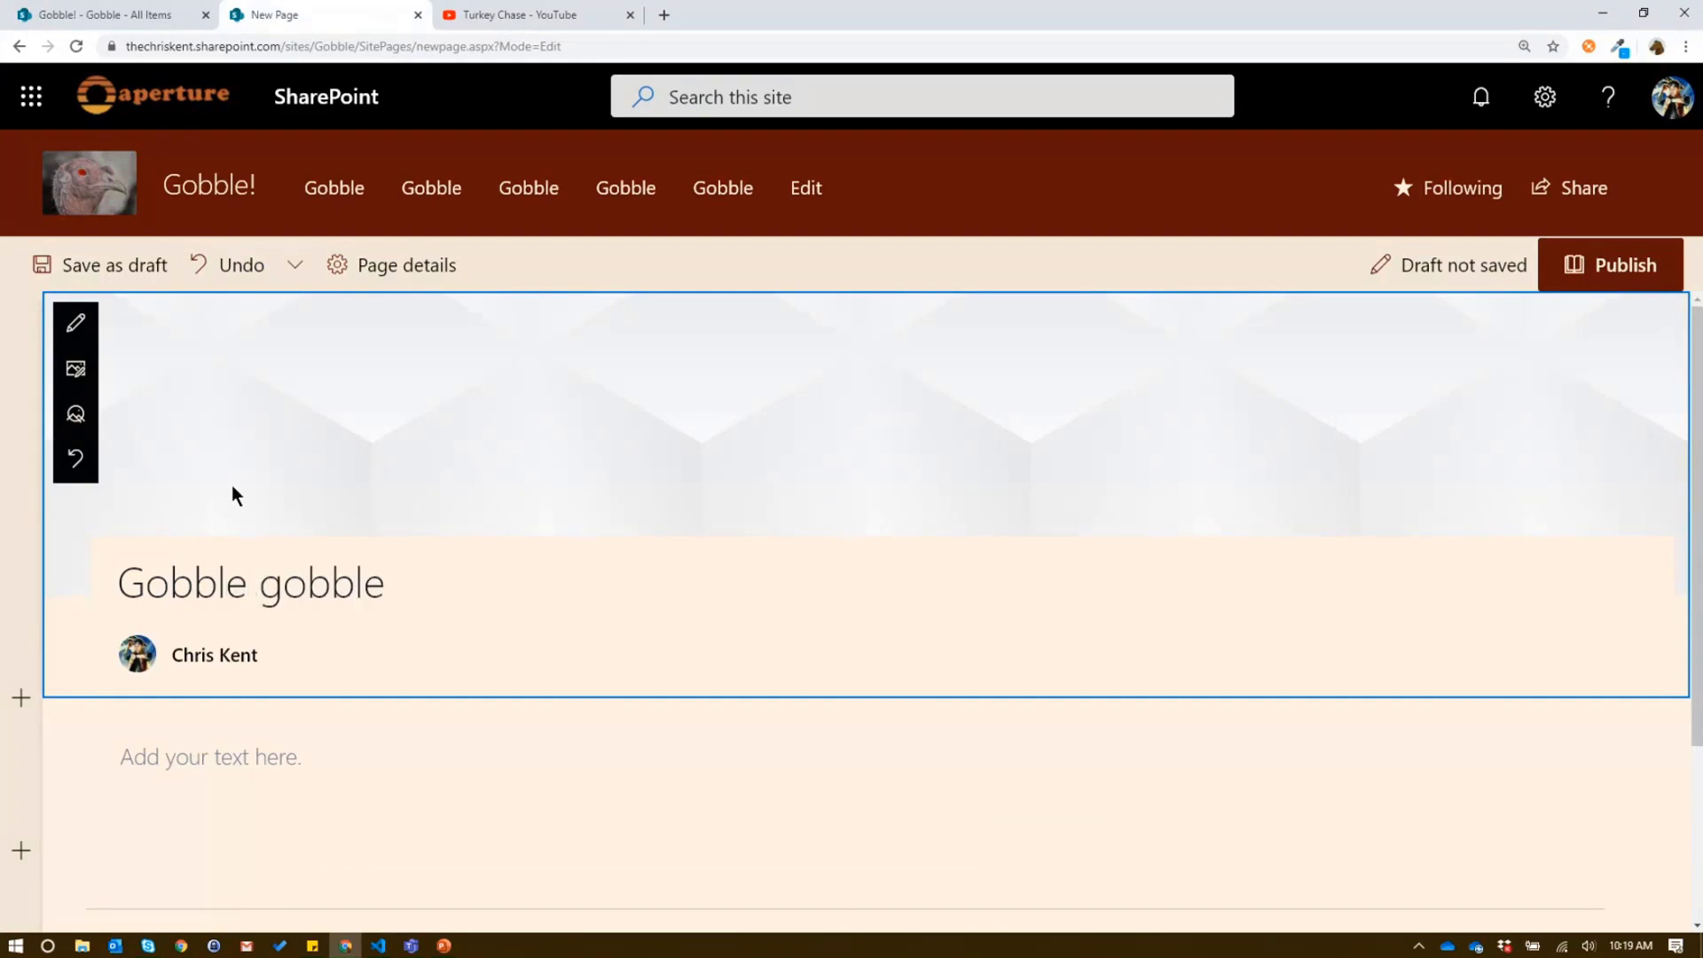
Upload TurkeyHeads.jpg as the page's header image.
left_click(75, 367)
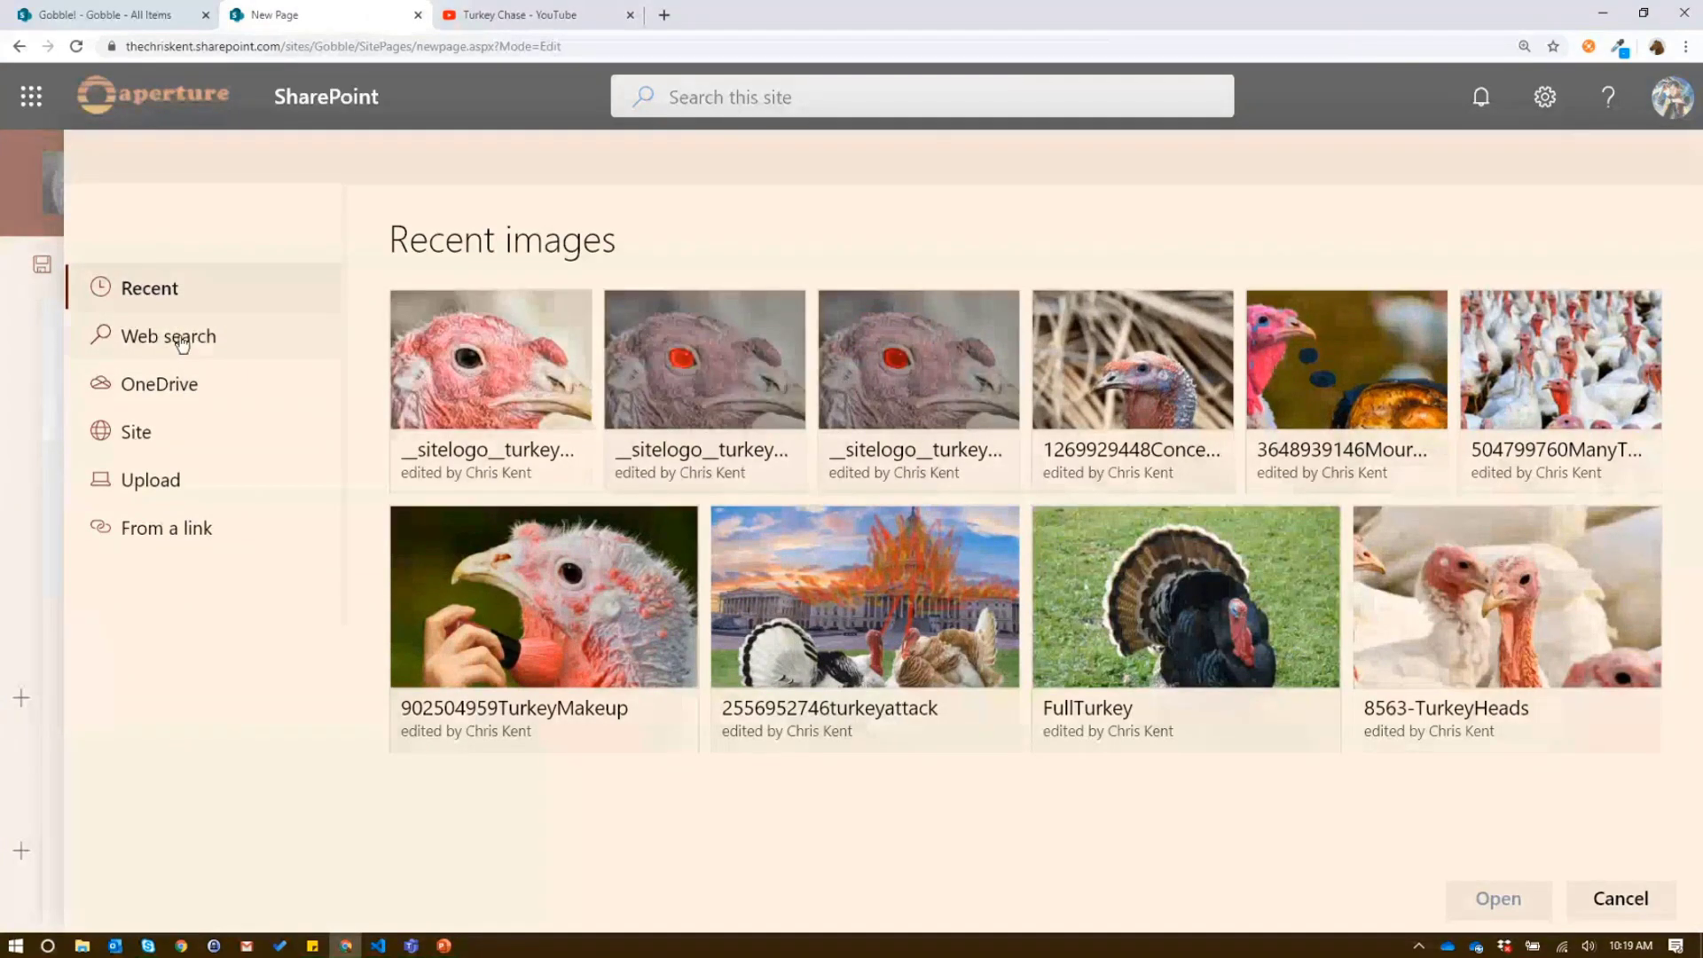
left_click(164, 486)
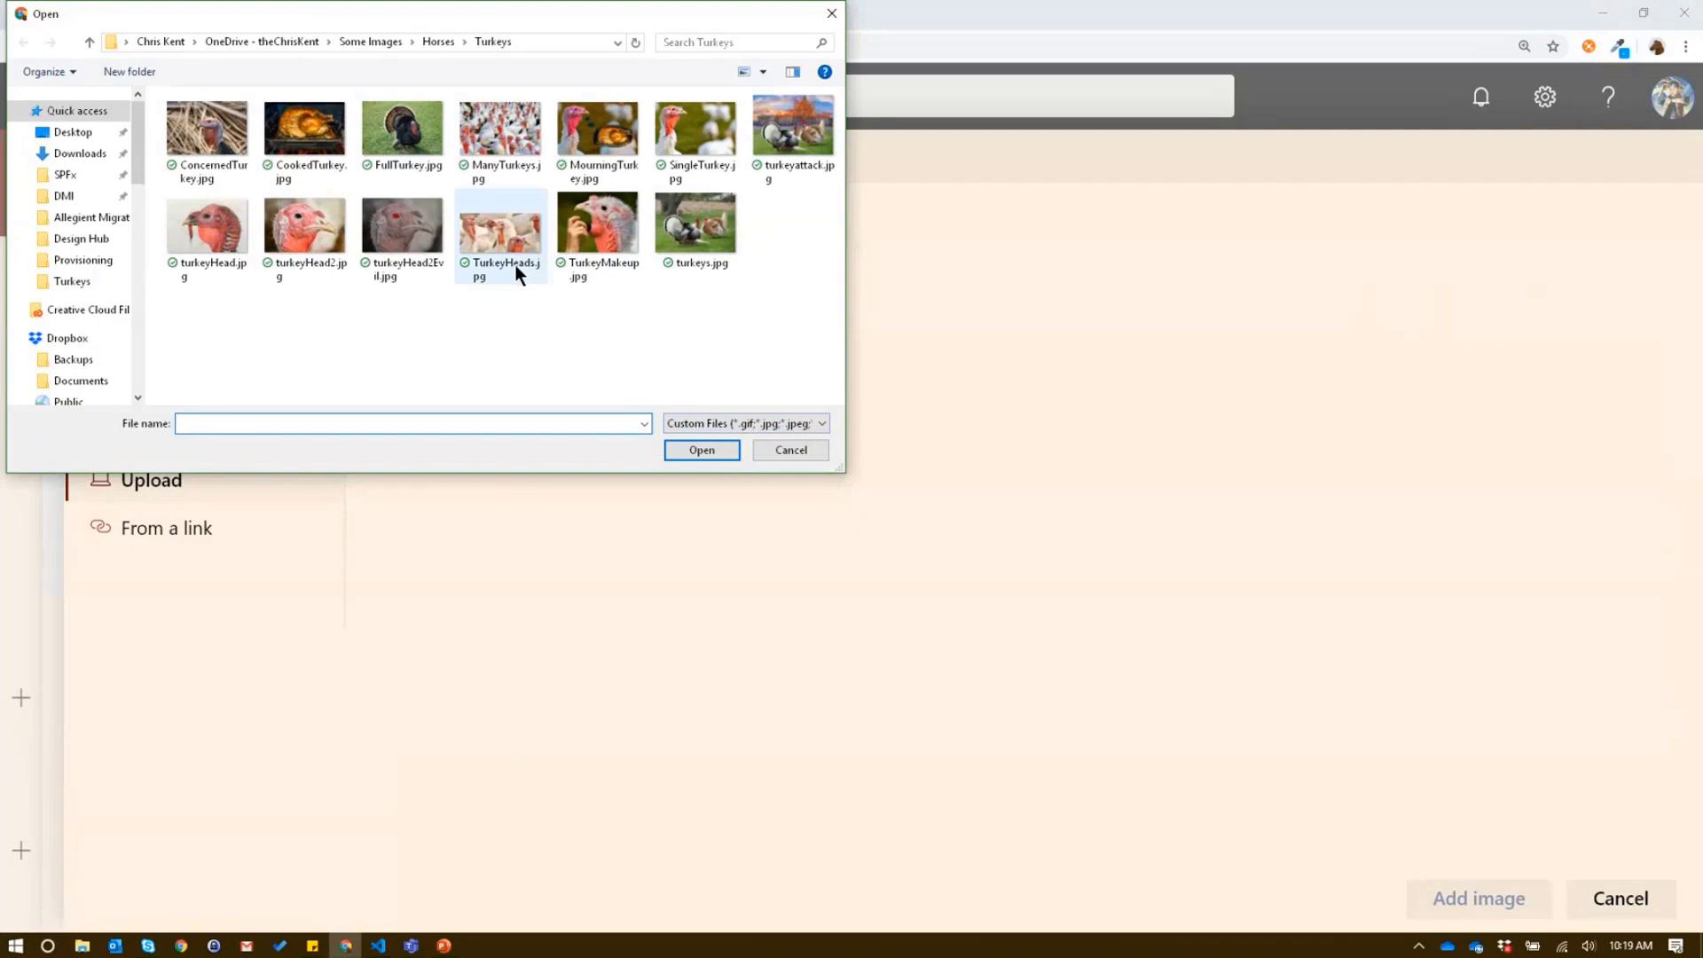
left_click(510, 244)
left_click(683, 449)
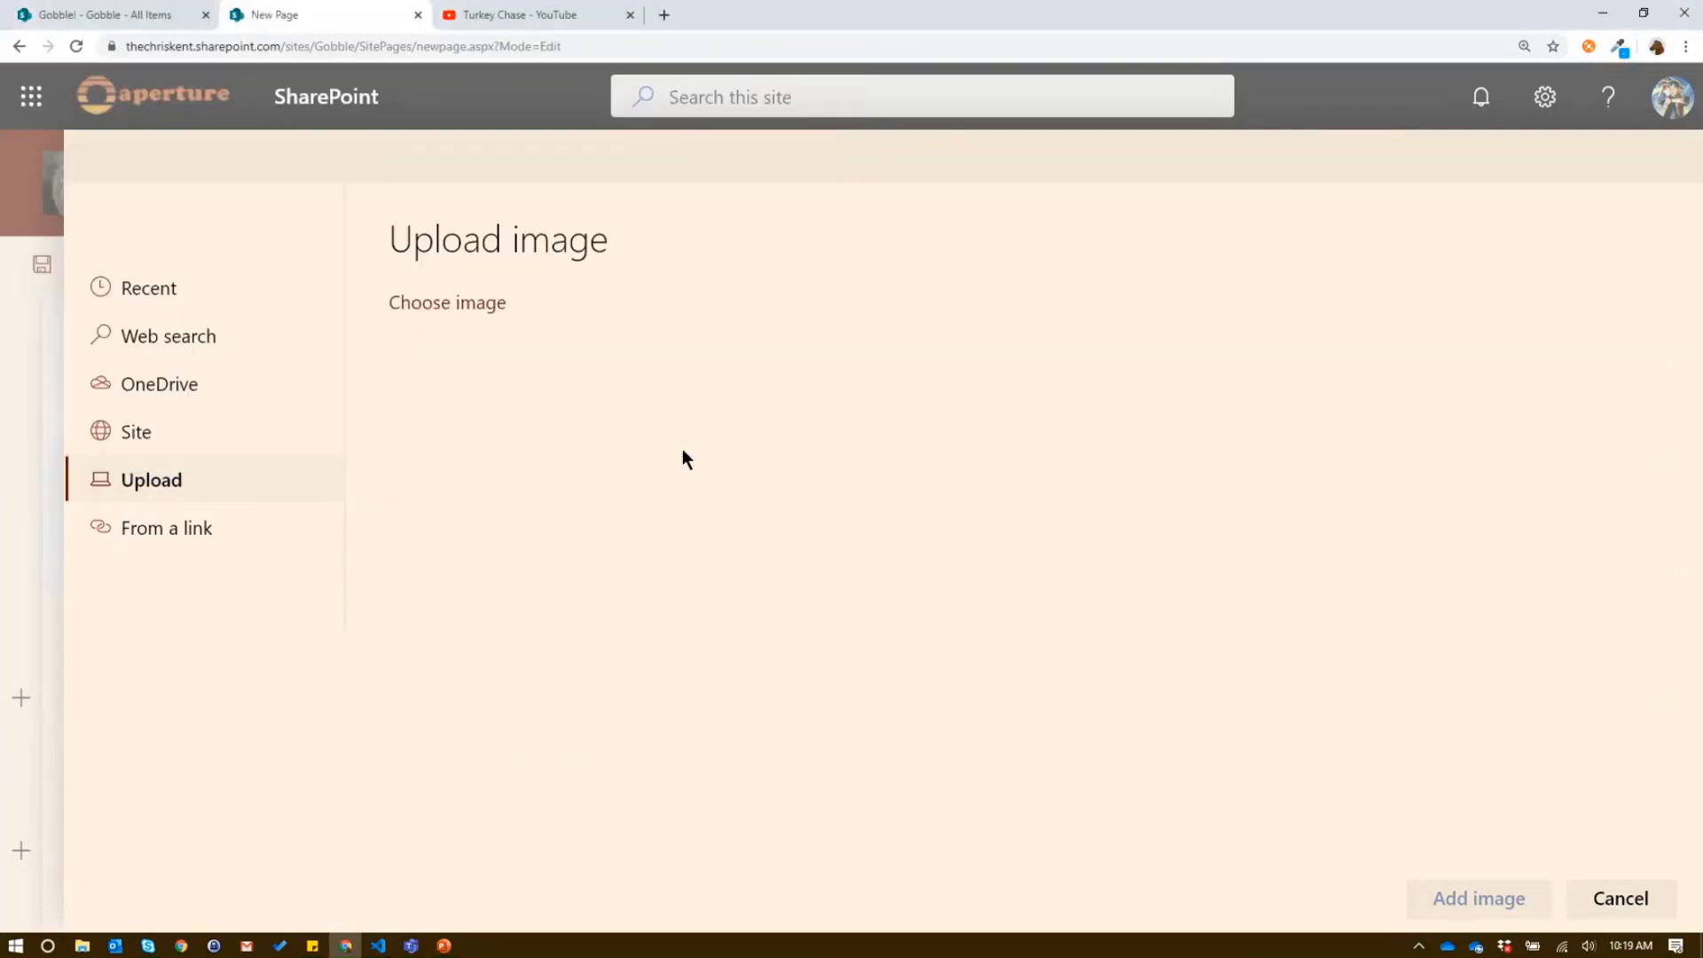
Place the header image and move its focal point up onto the turkeys' faces.
left_click(1520, 897)
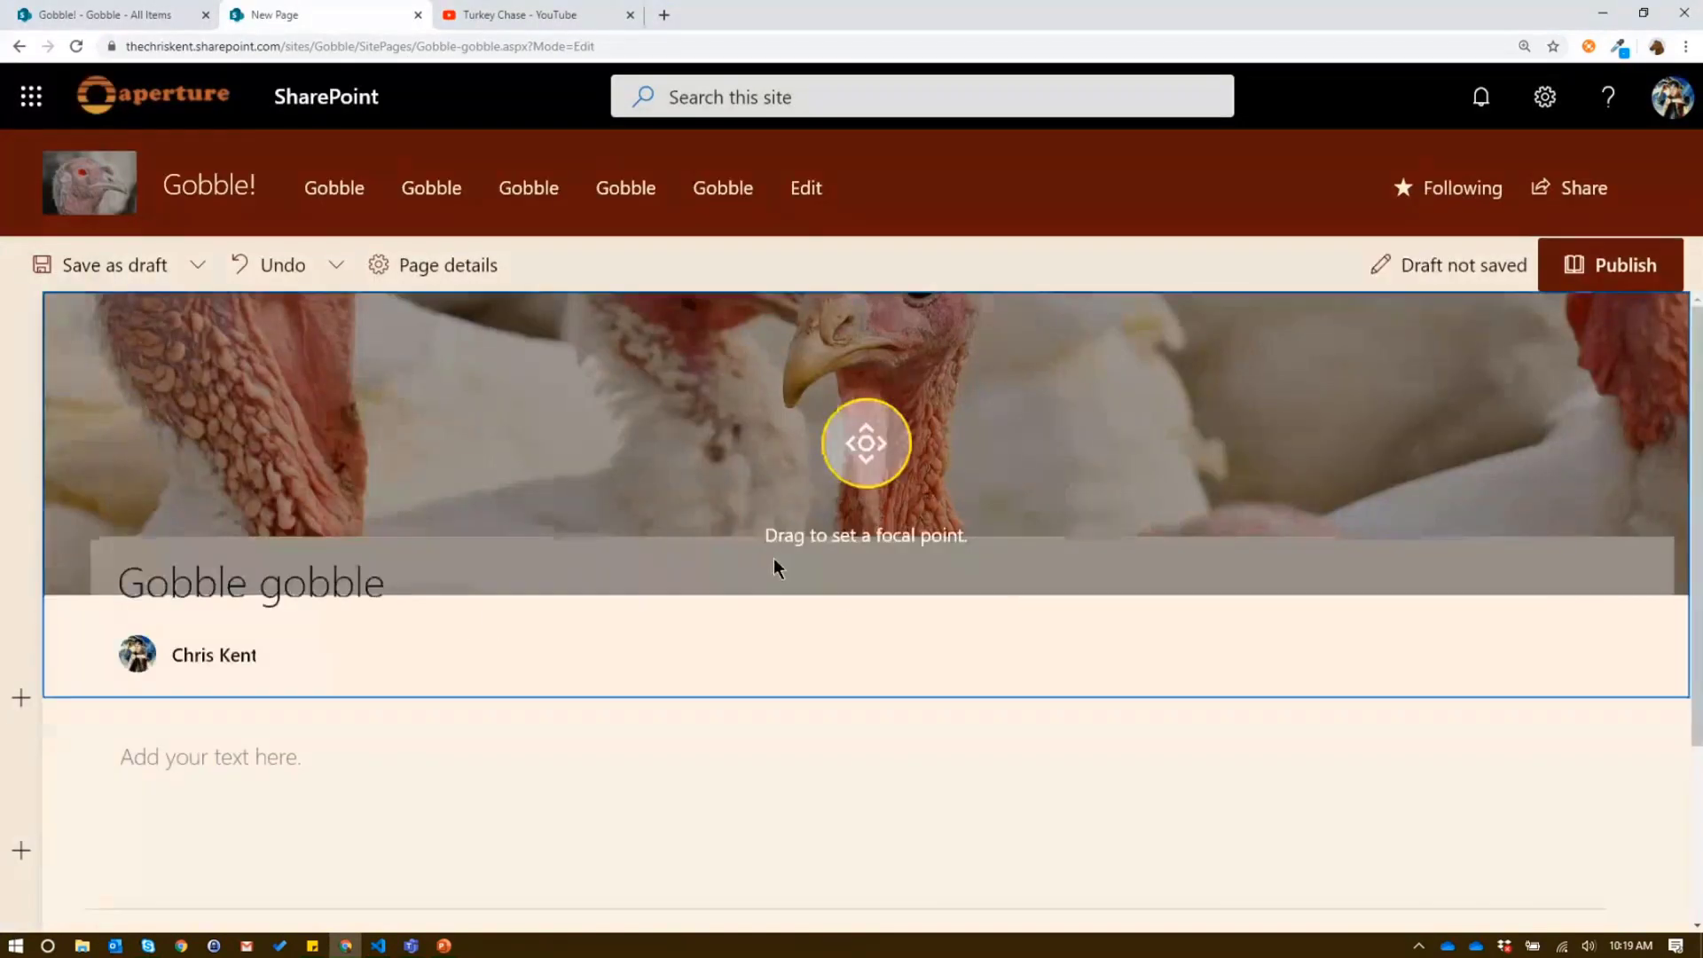
left_click_drag(867, 409, 866, 331)
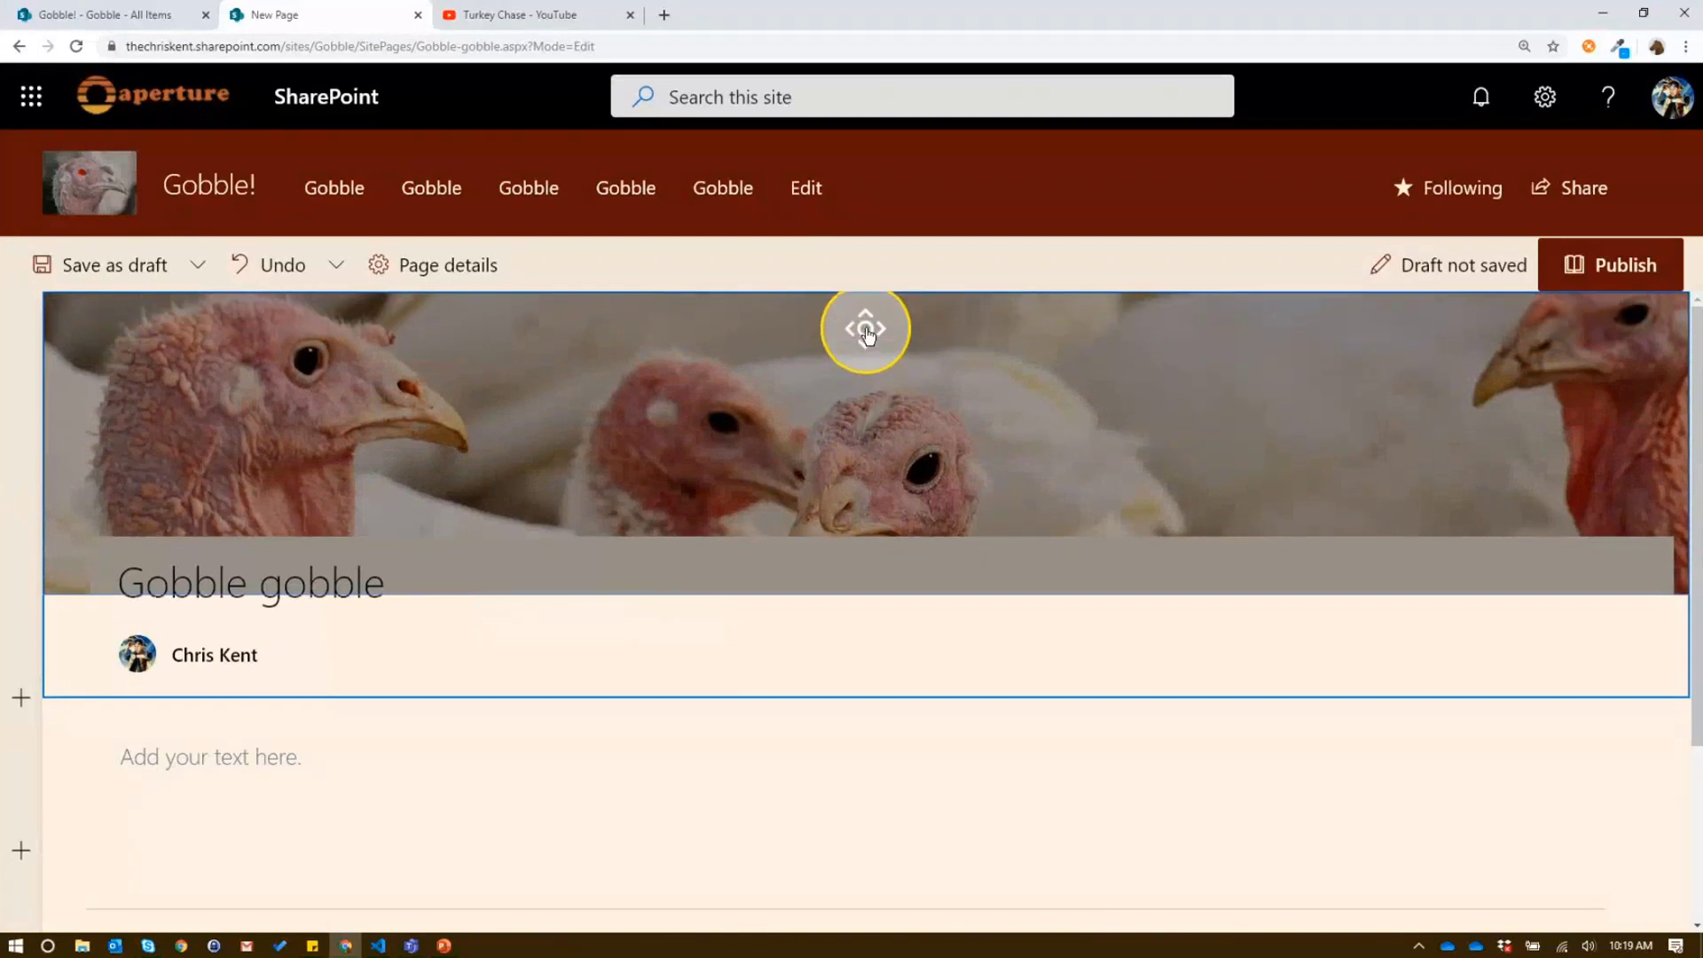
left_click(867, 331)
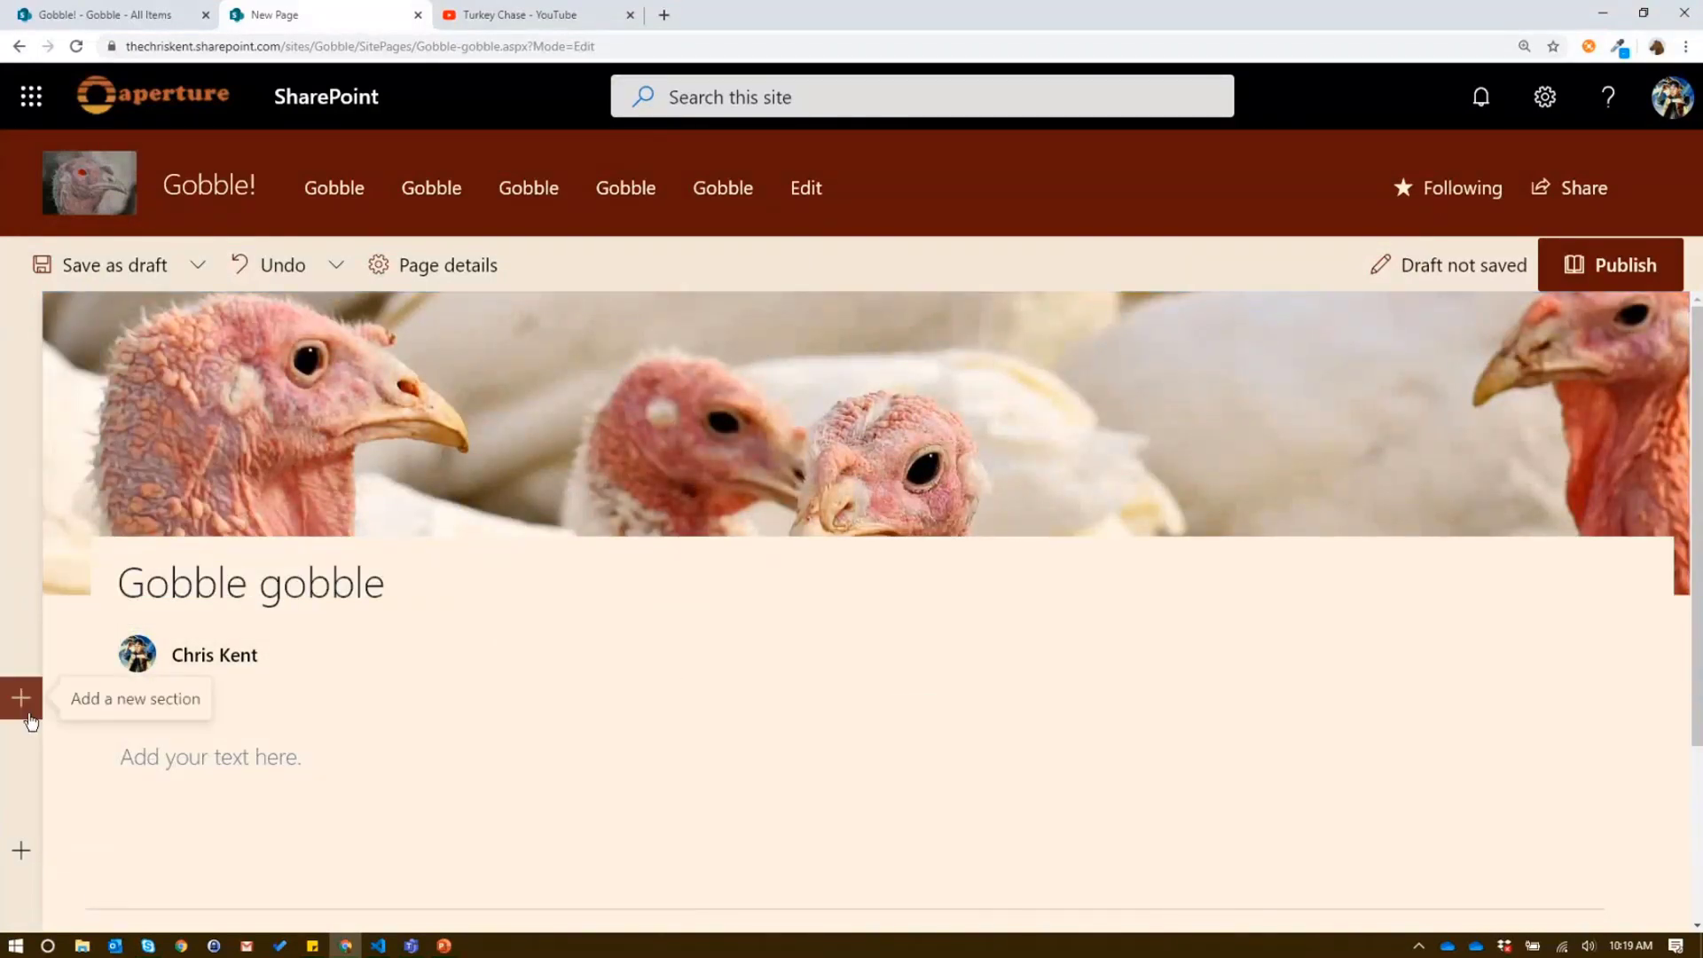
Give the section below the title a one-third left column layout and zoom out.
left_click(72, 766)
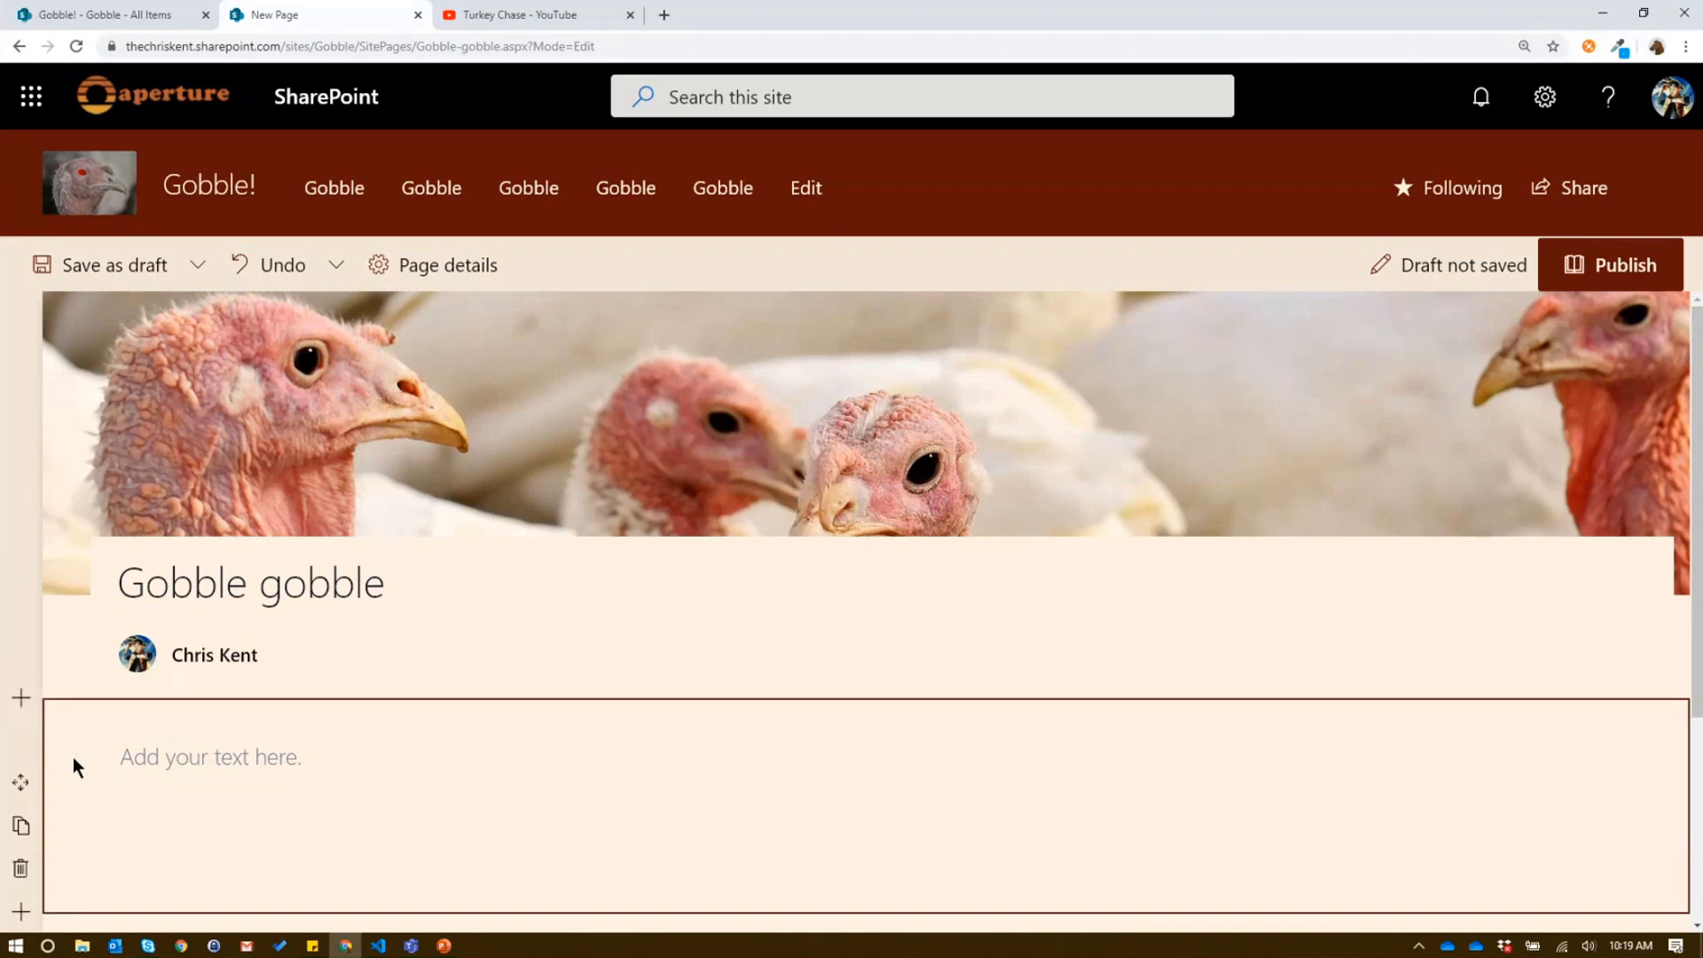
left_click(20, 740)
left_click(1350, 544)
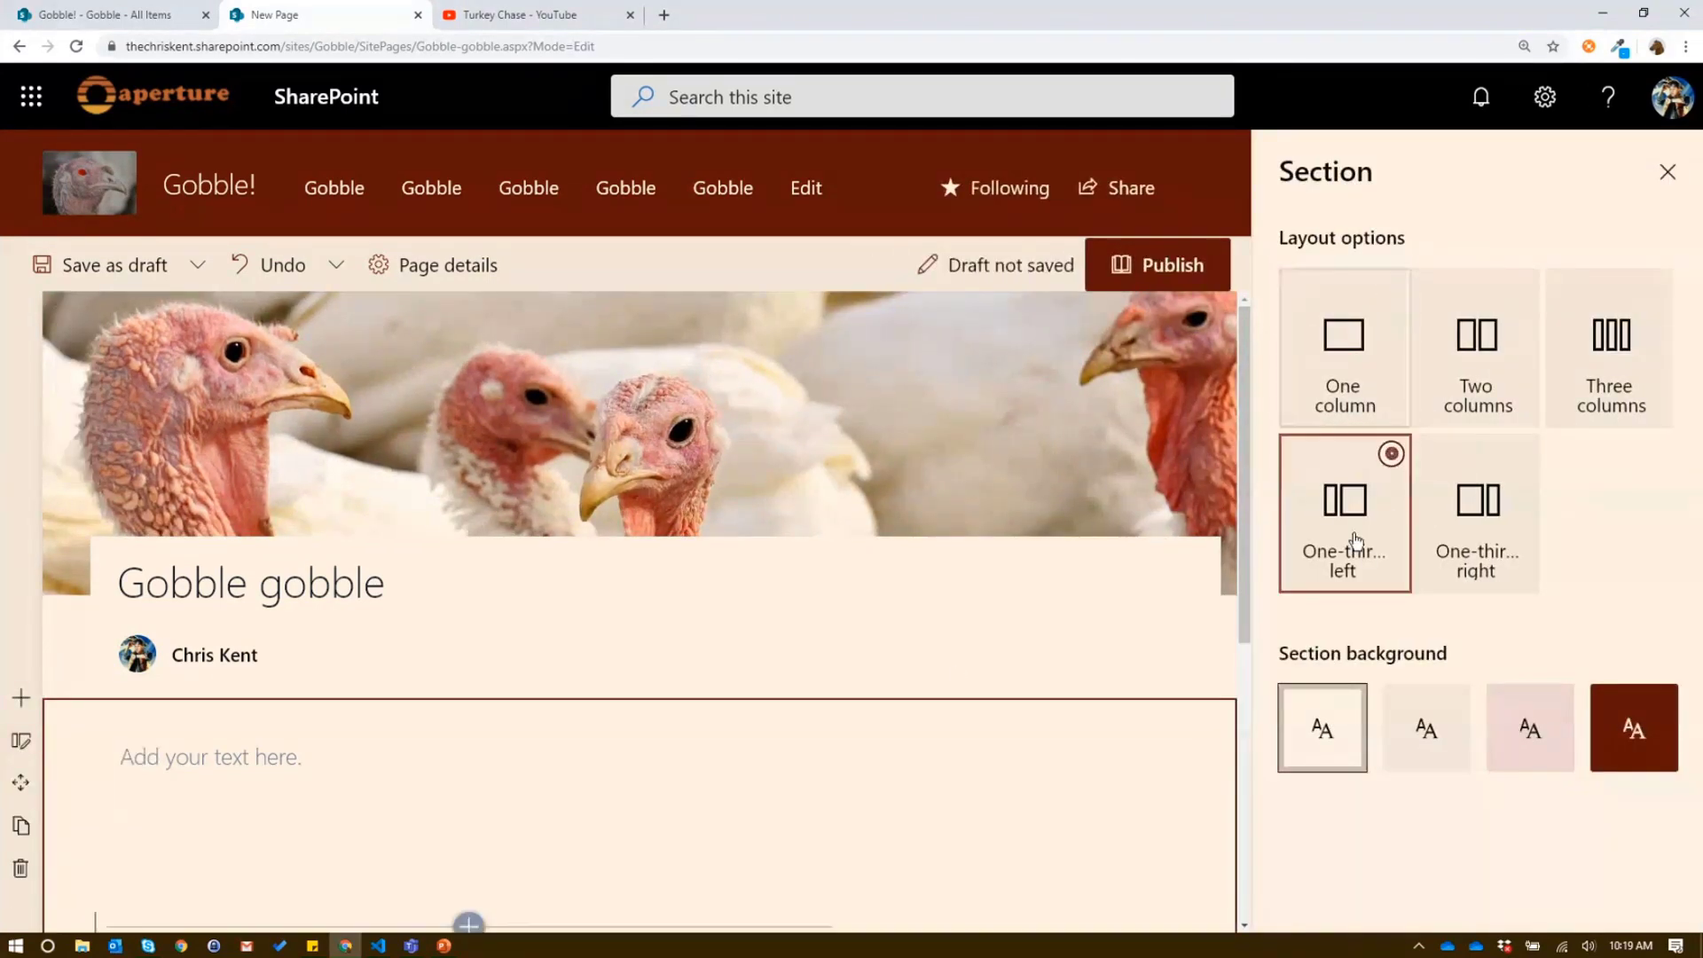
scroll(1003, 653, "down", 2)
scroll(1000, 650, "down", 1)
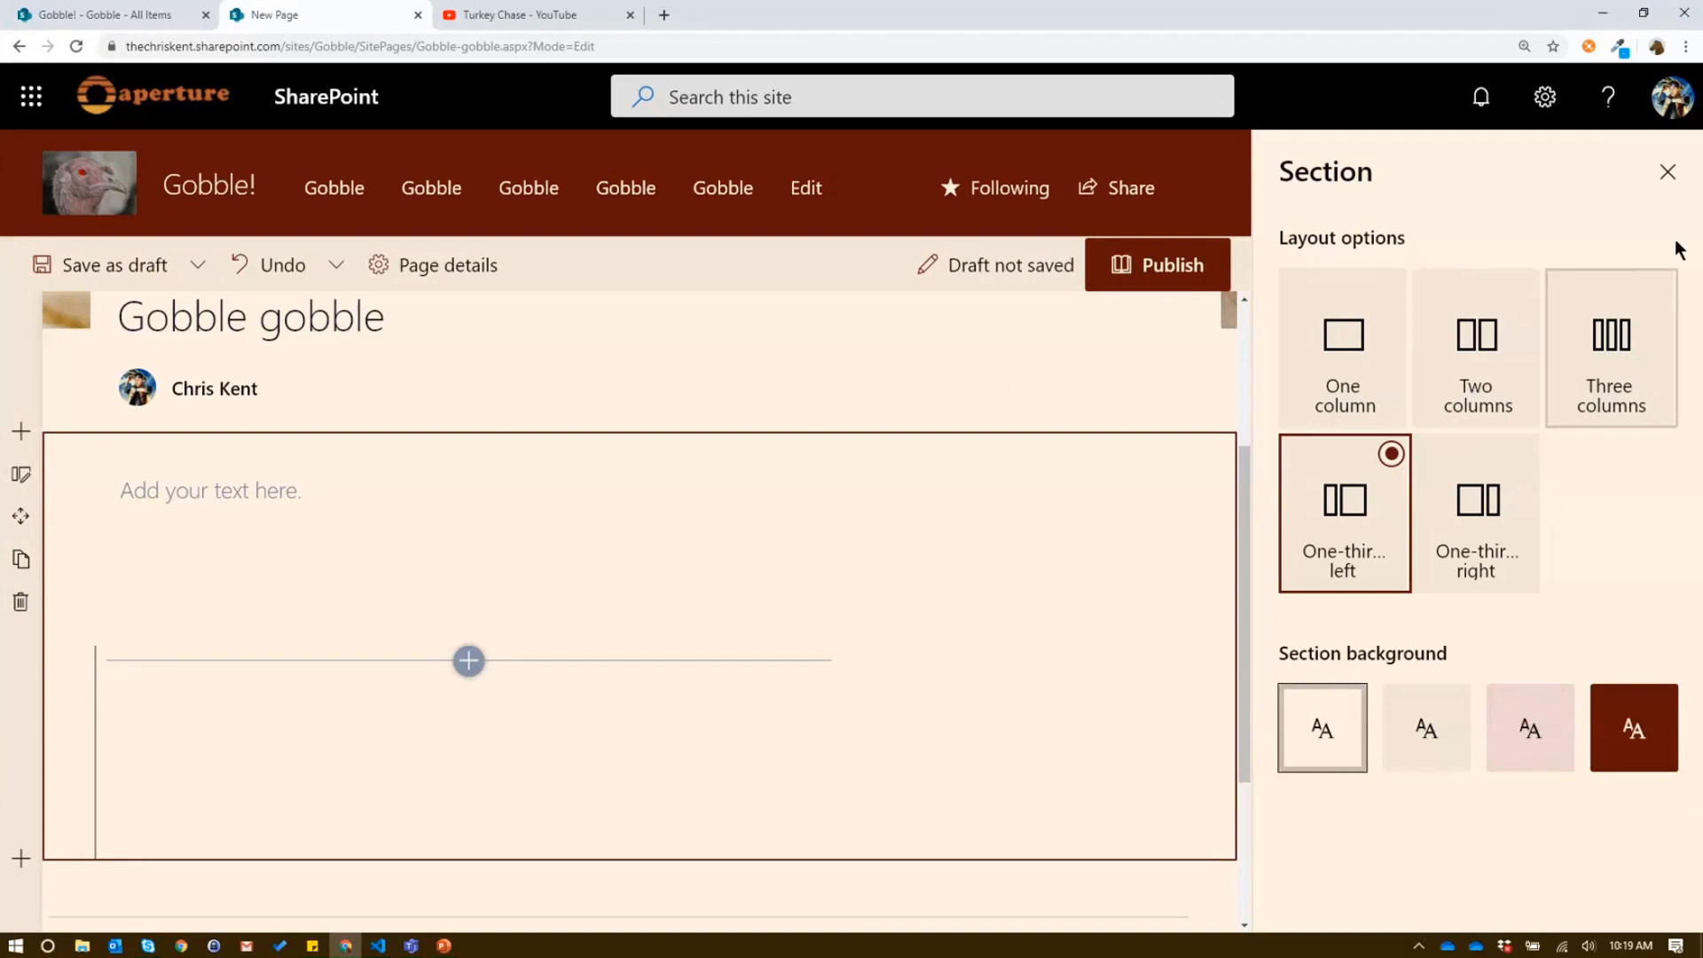
left_click(1667, 173)
key("ctrl+minus")
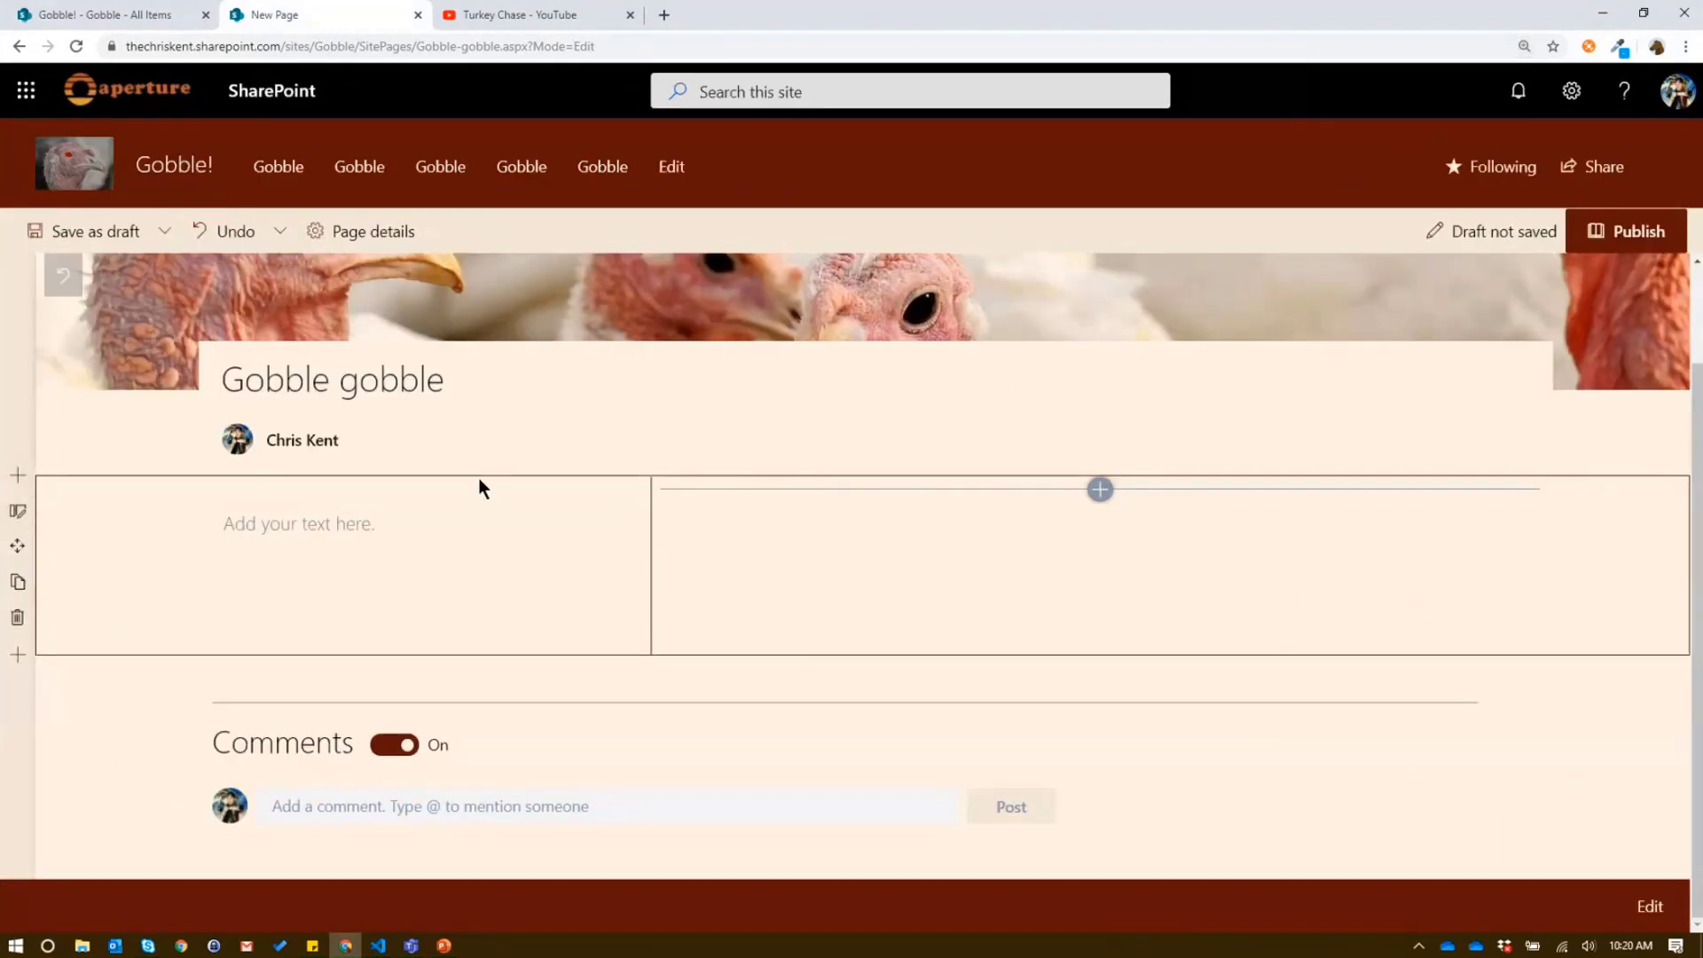
Replace the left column's text part with a List web part showing Gobble.
left_click(422, 522)
left_click(185, 603)
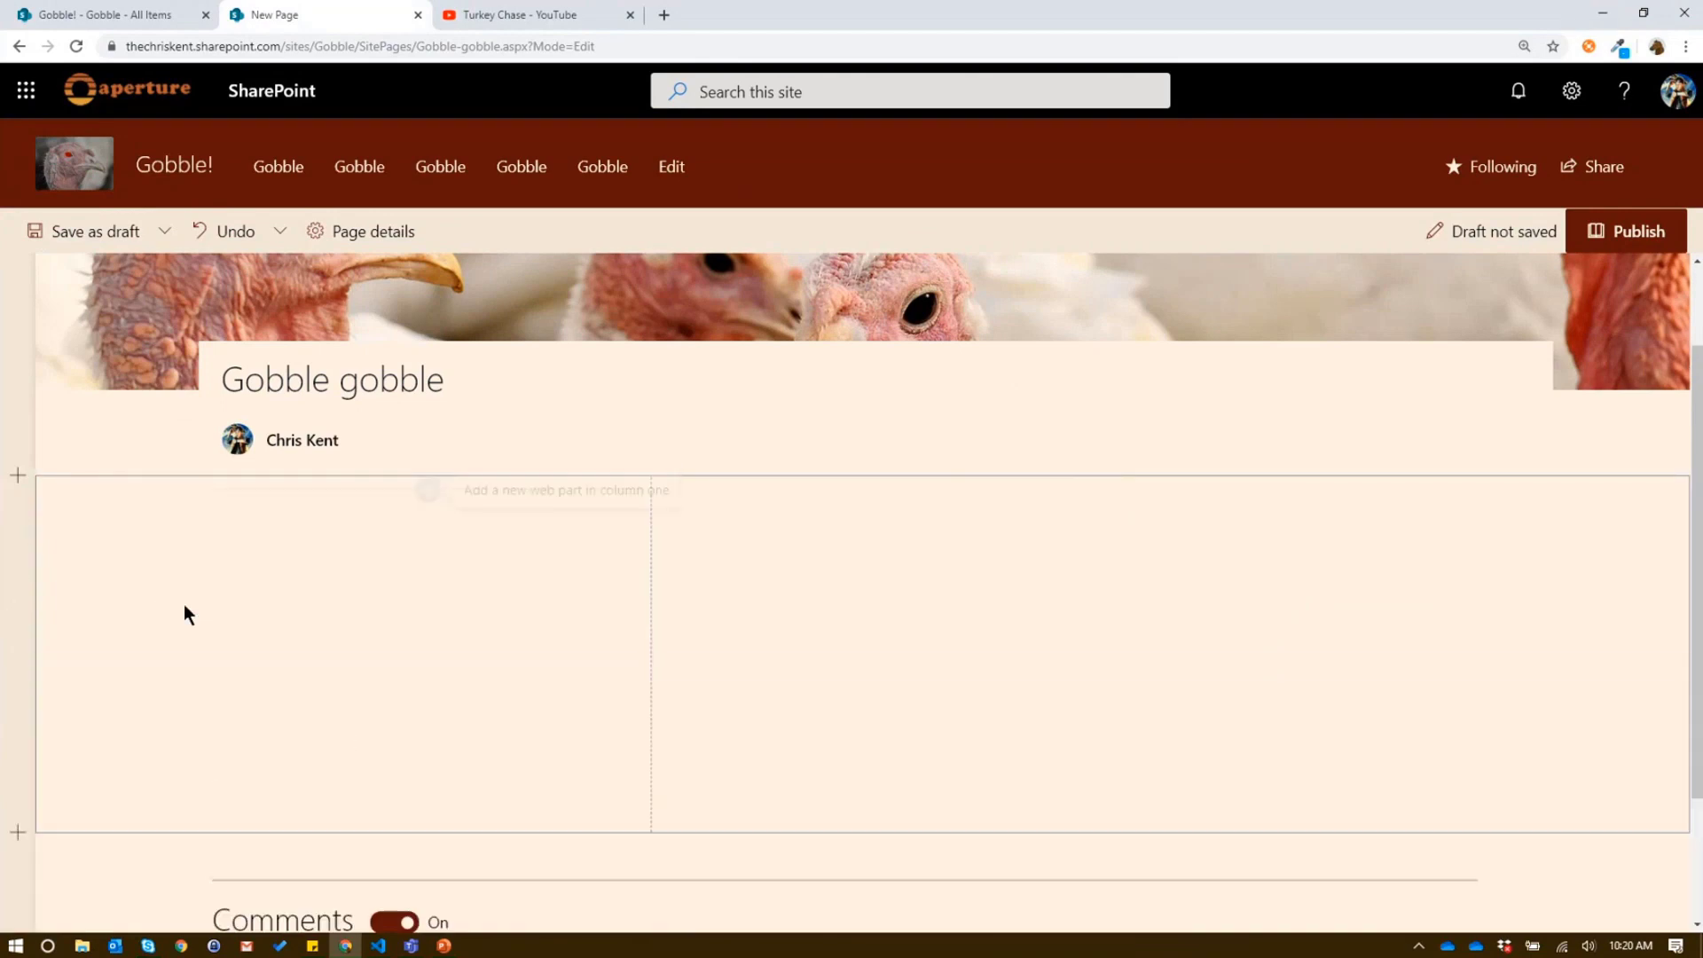
left_click(427, 489)
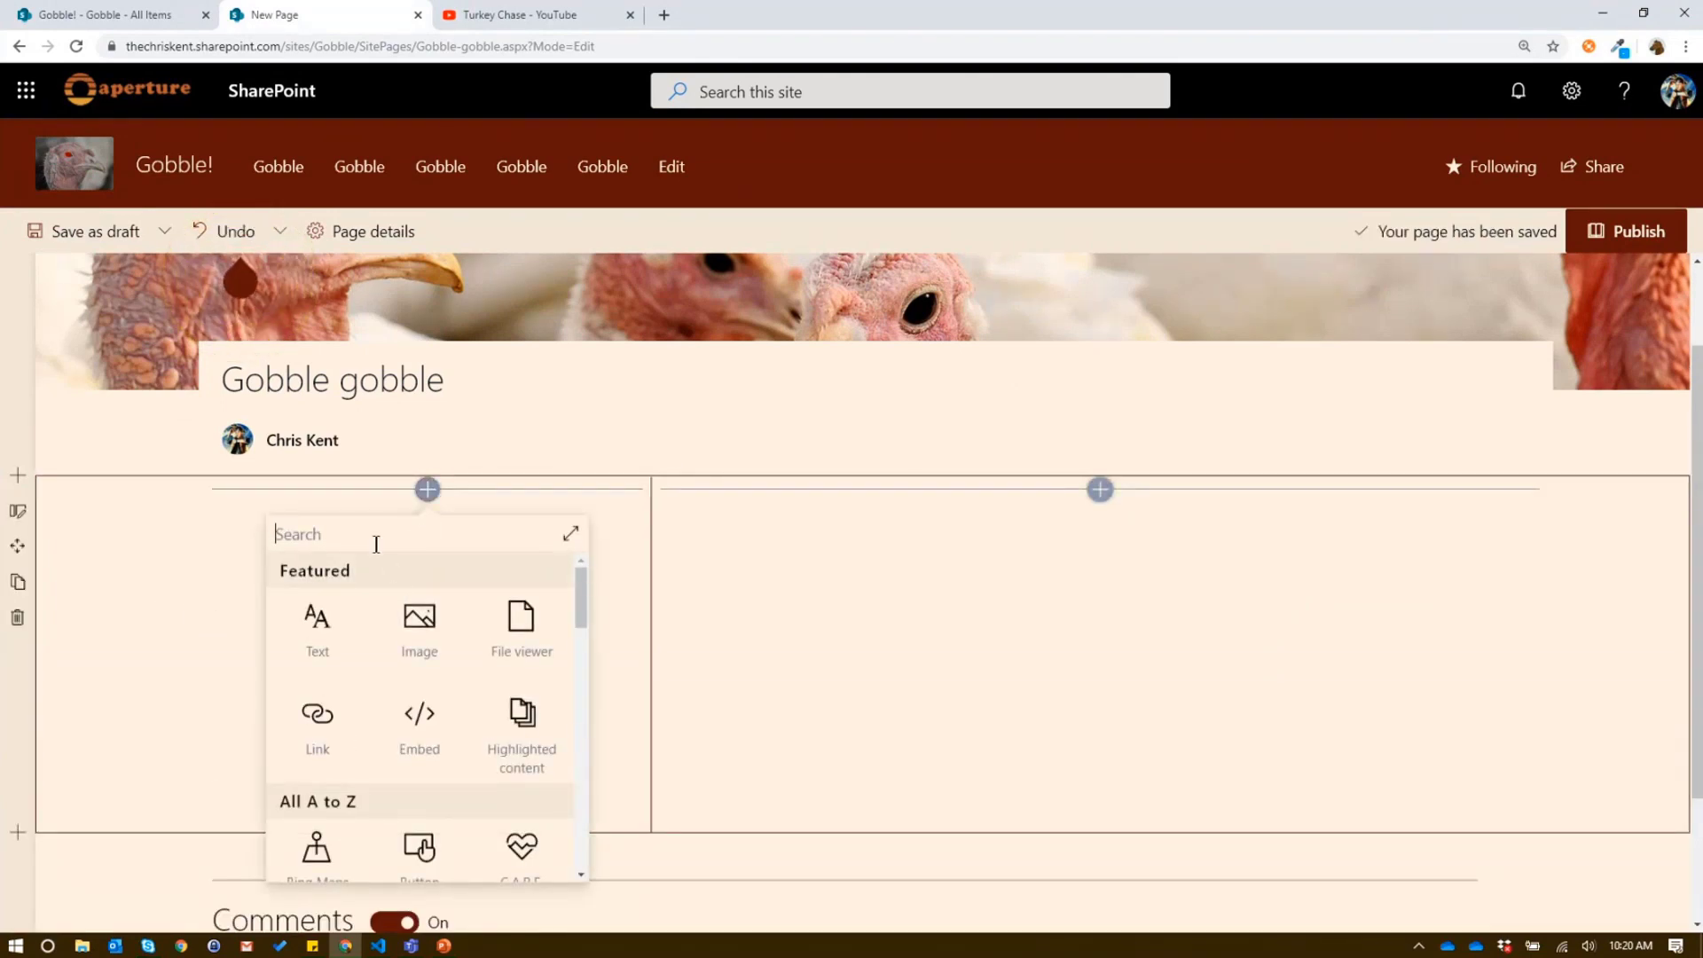
type("list")
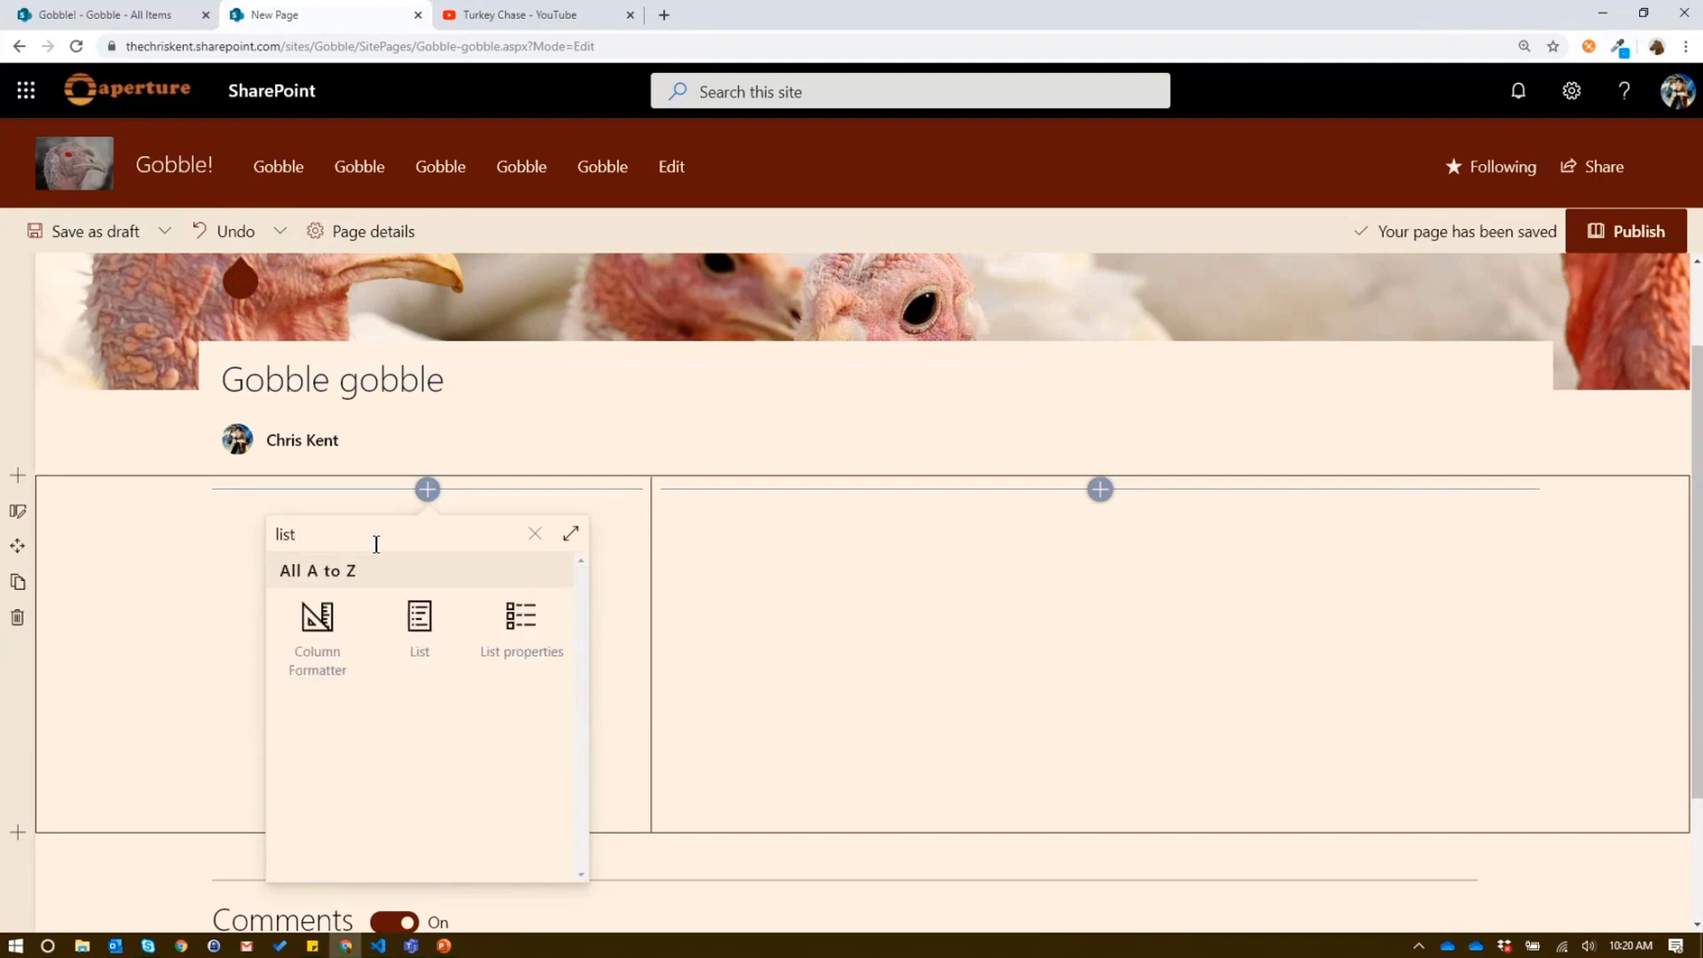
left_click(423, 636)
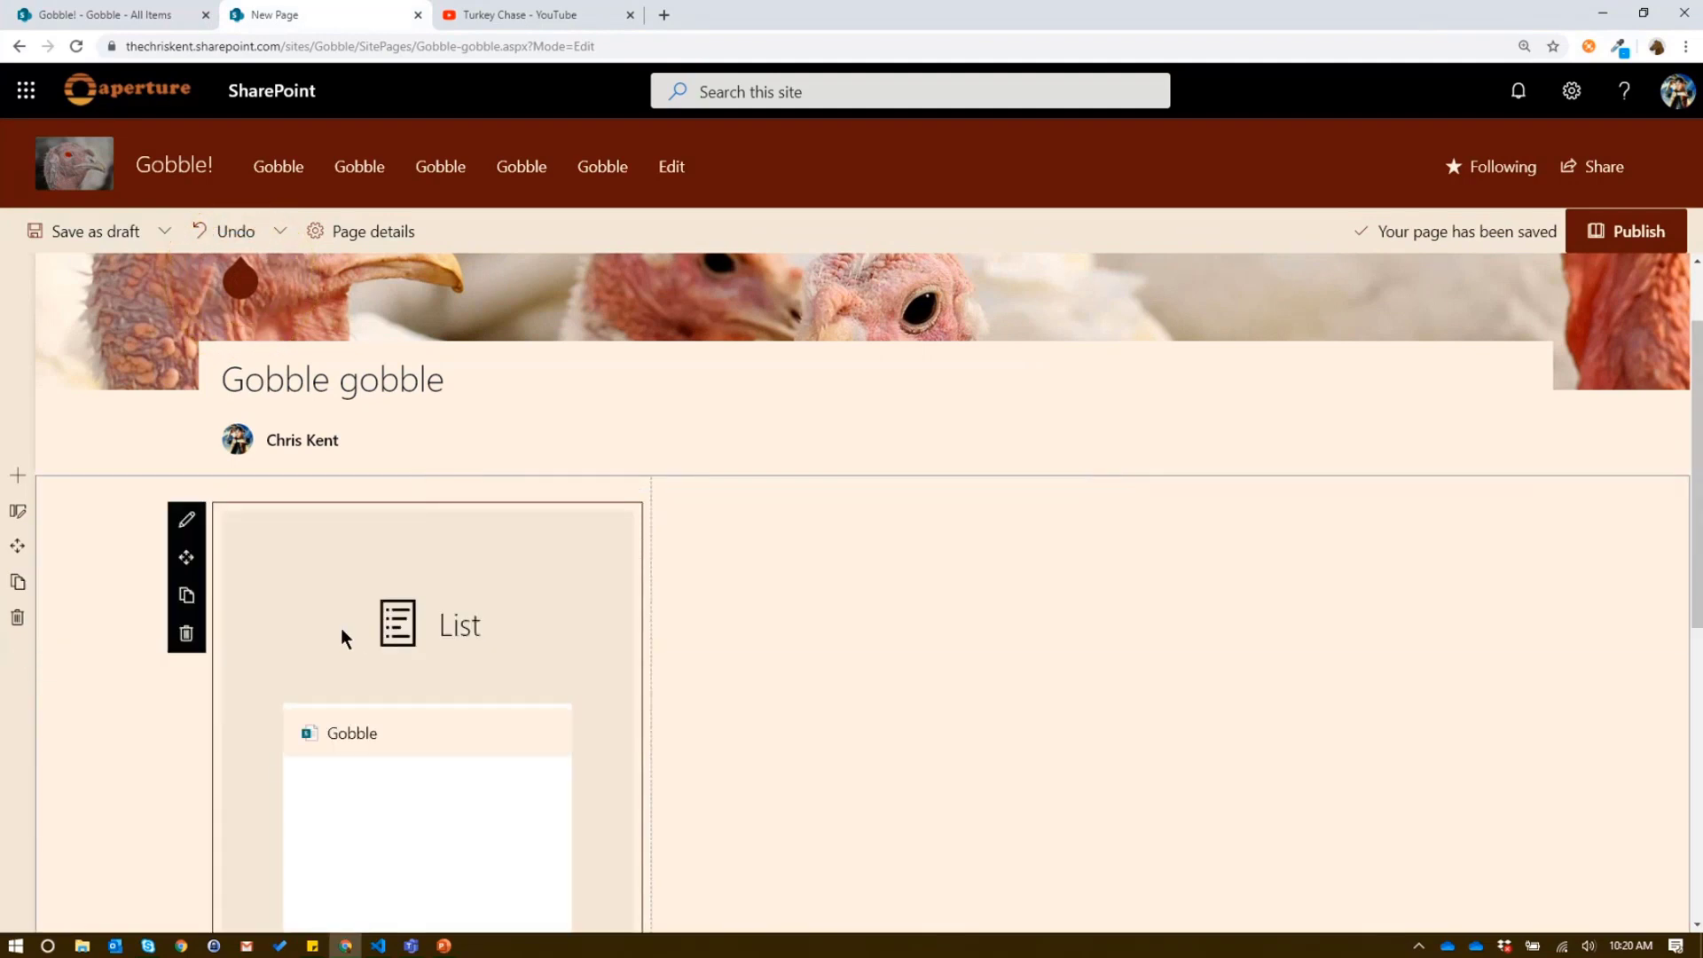
left_click(333, 740)
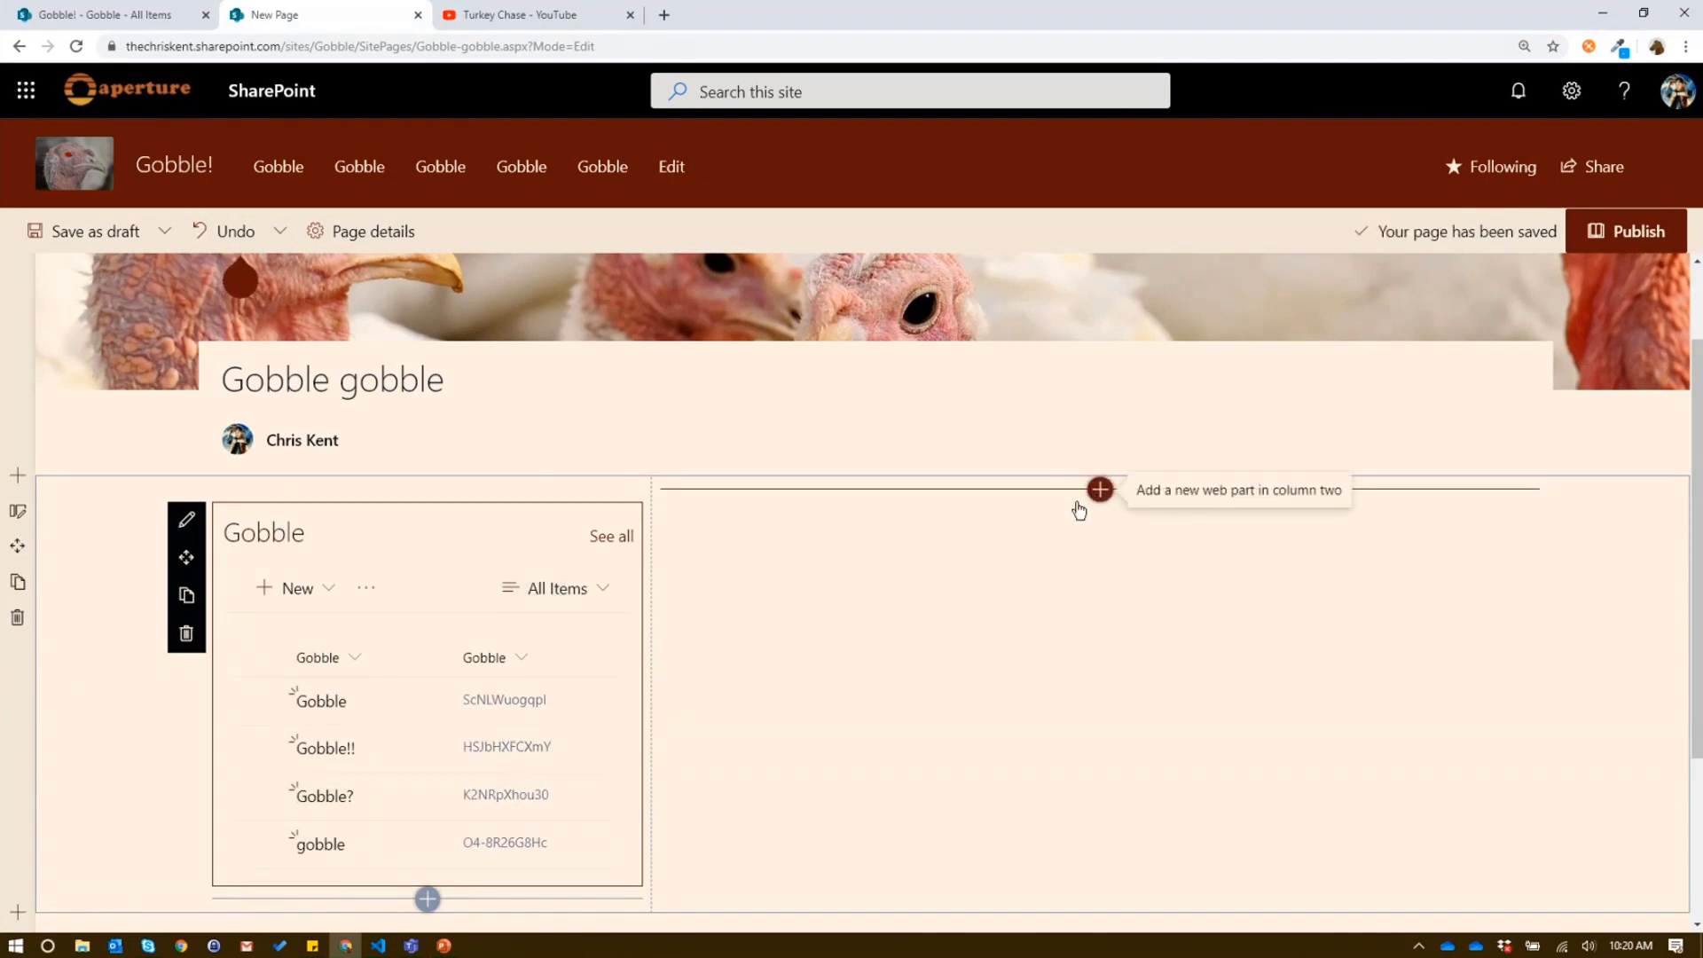
Add an Embed web part to the second column.
left_click(1101, 489)
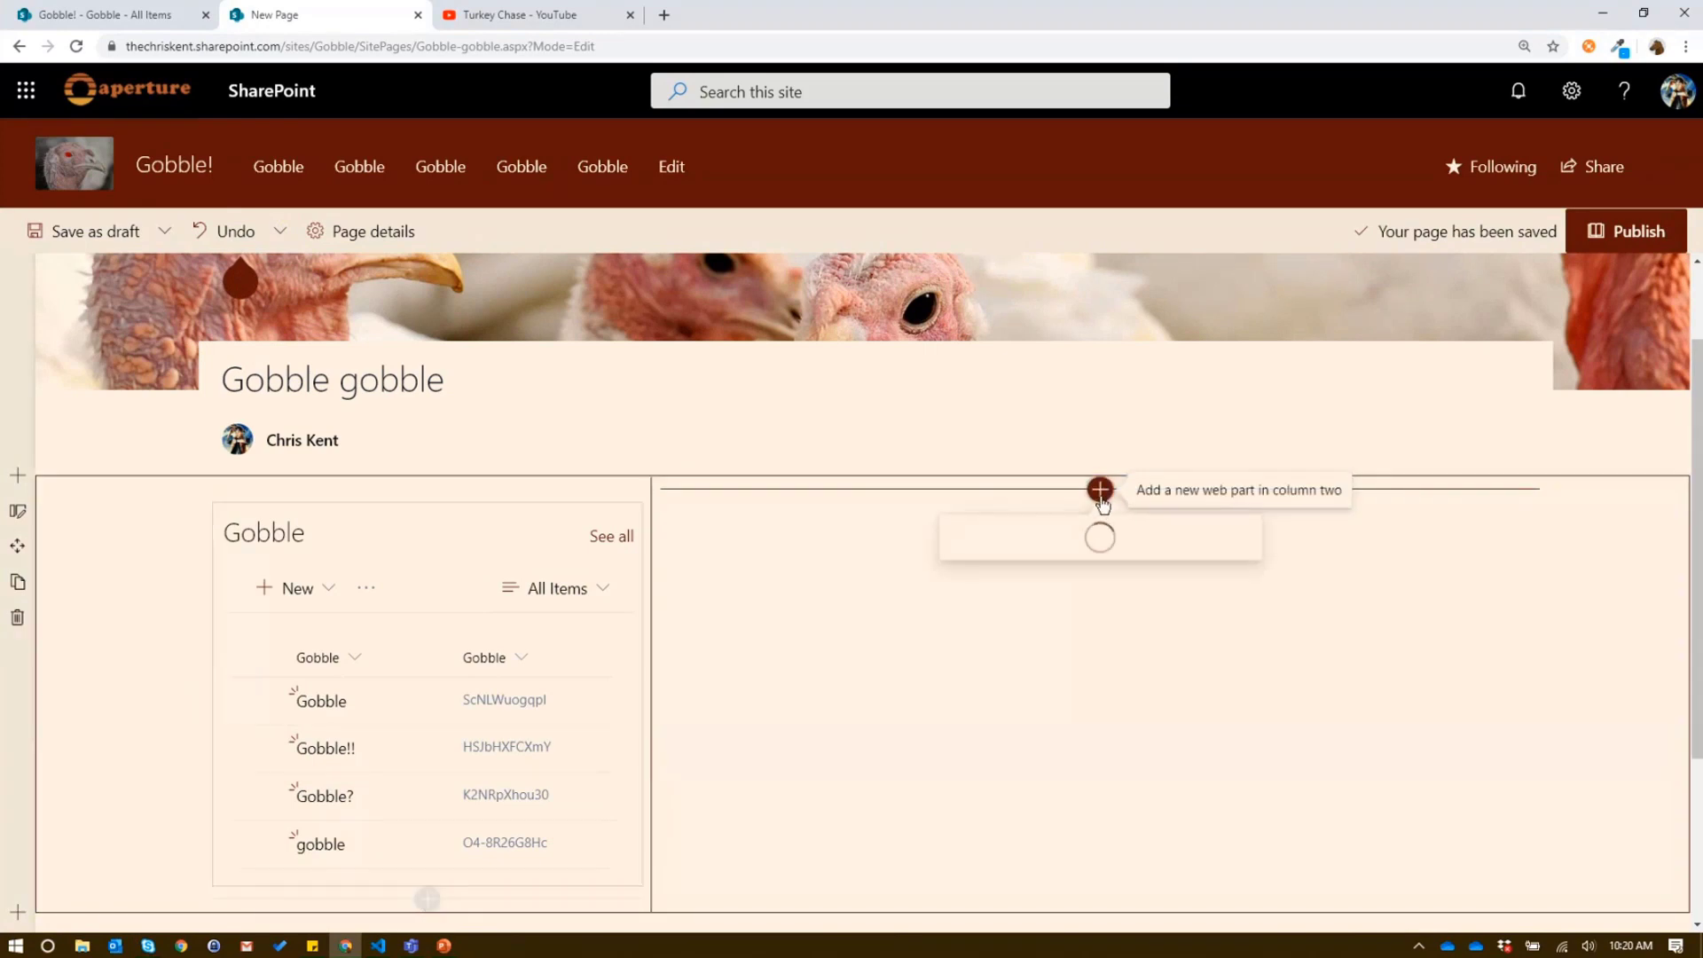
type("embed")
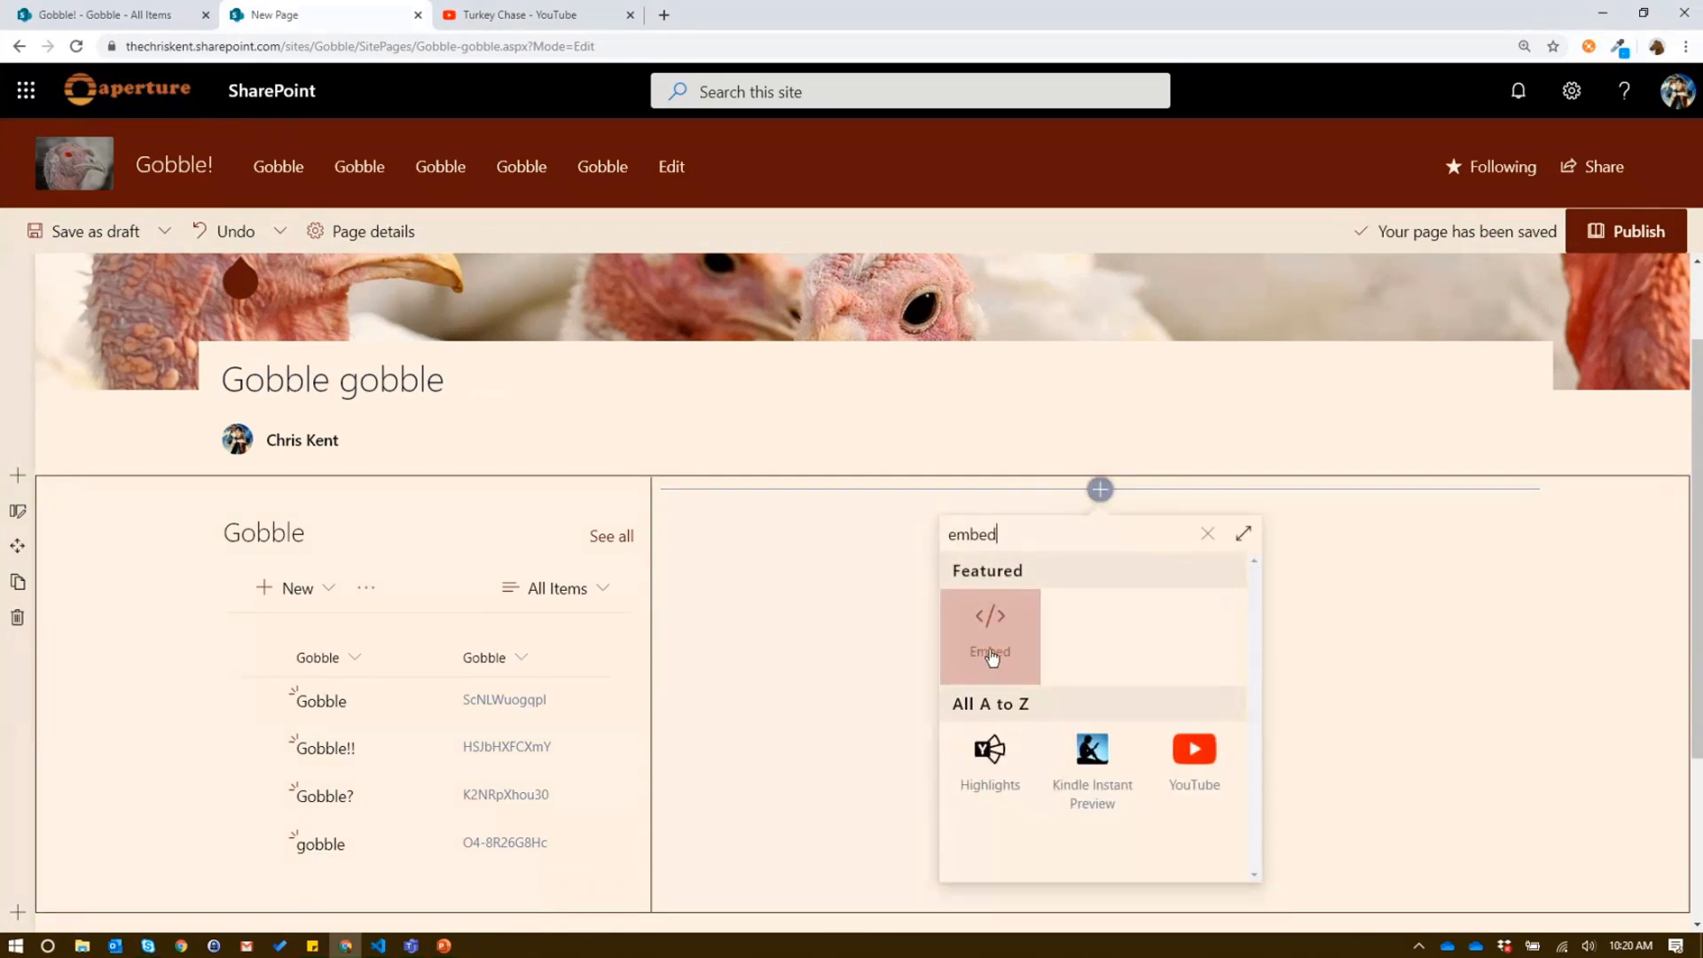
left_click(988, 649)
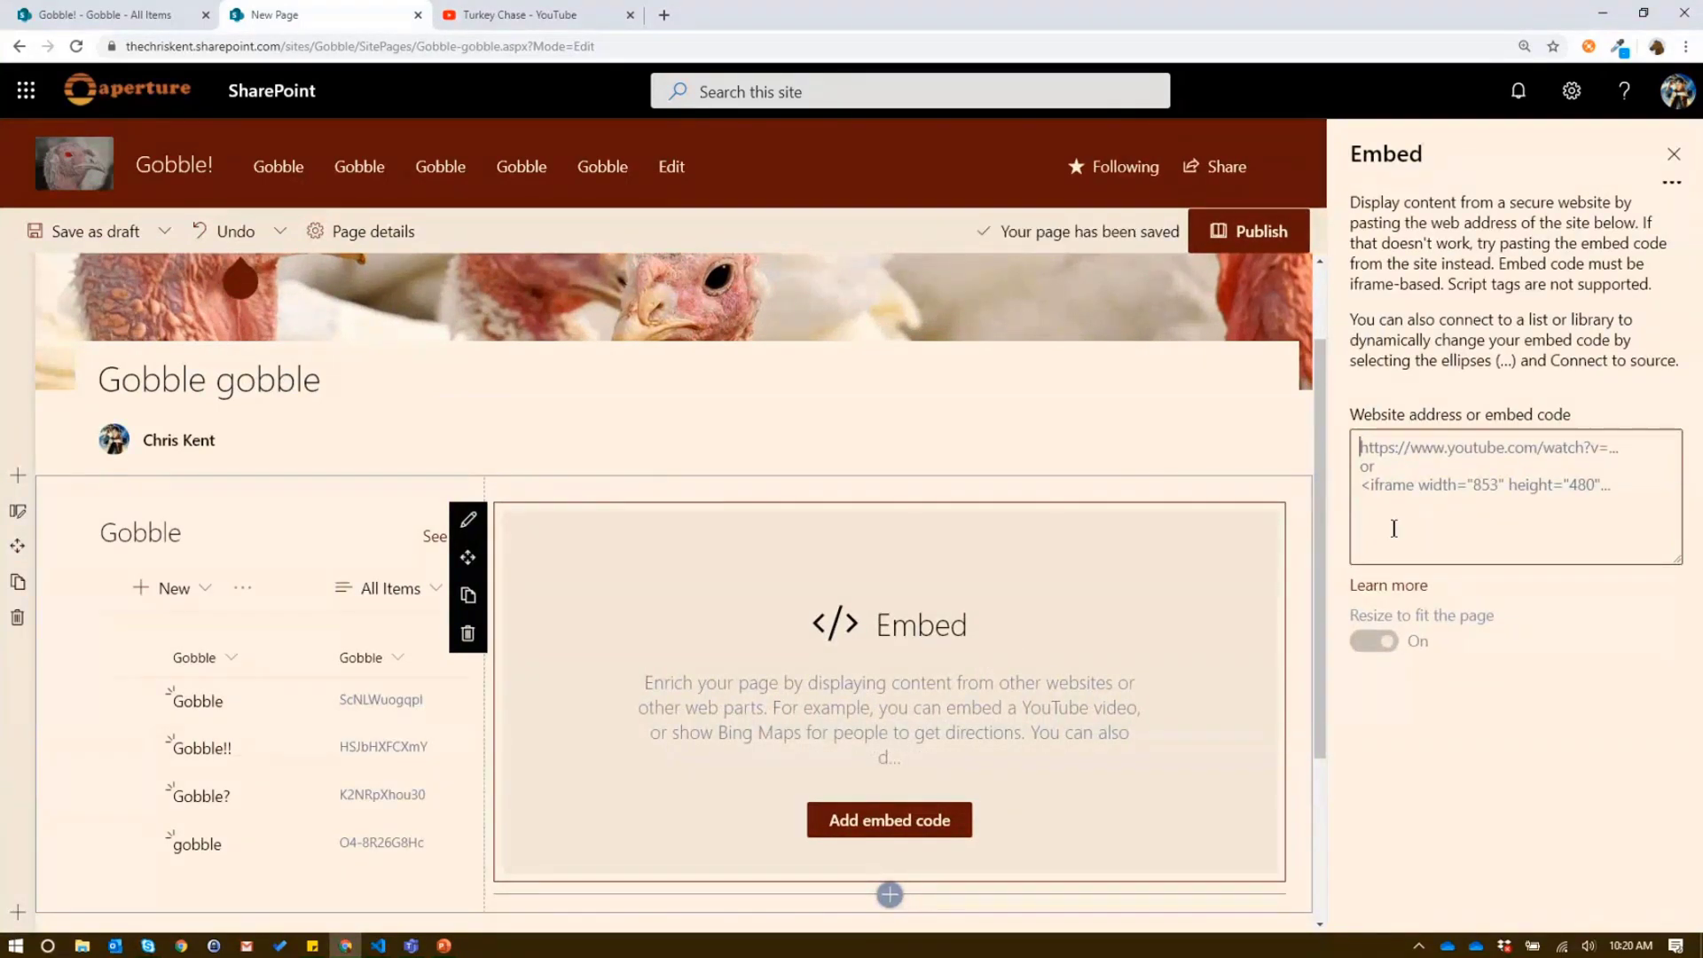
Copy the Turkey Chase video's iframe embed code from YouTube's Share options.
left_click(555, 17)
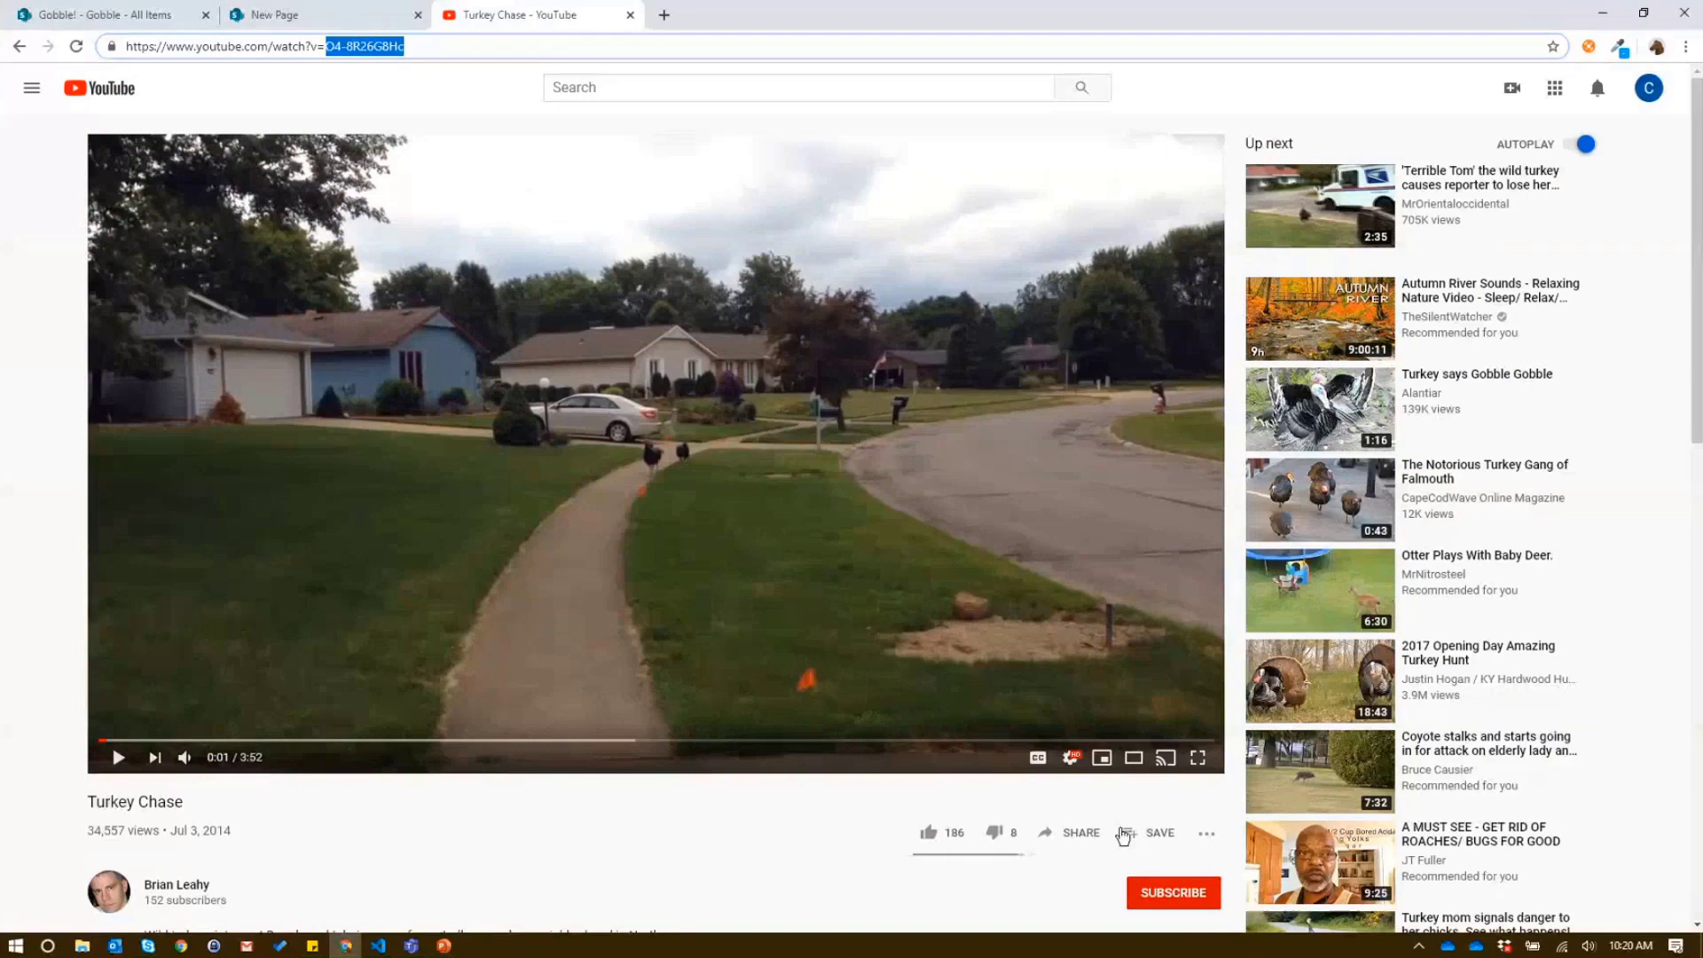
left_click(1068, 831)
left_click(679, 444)
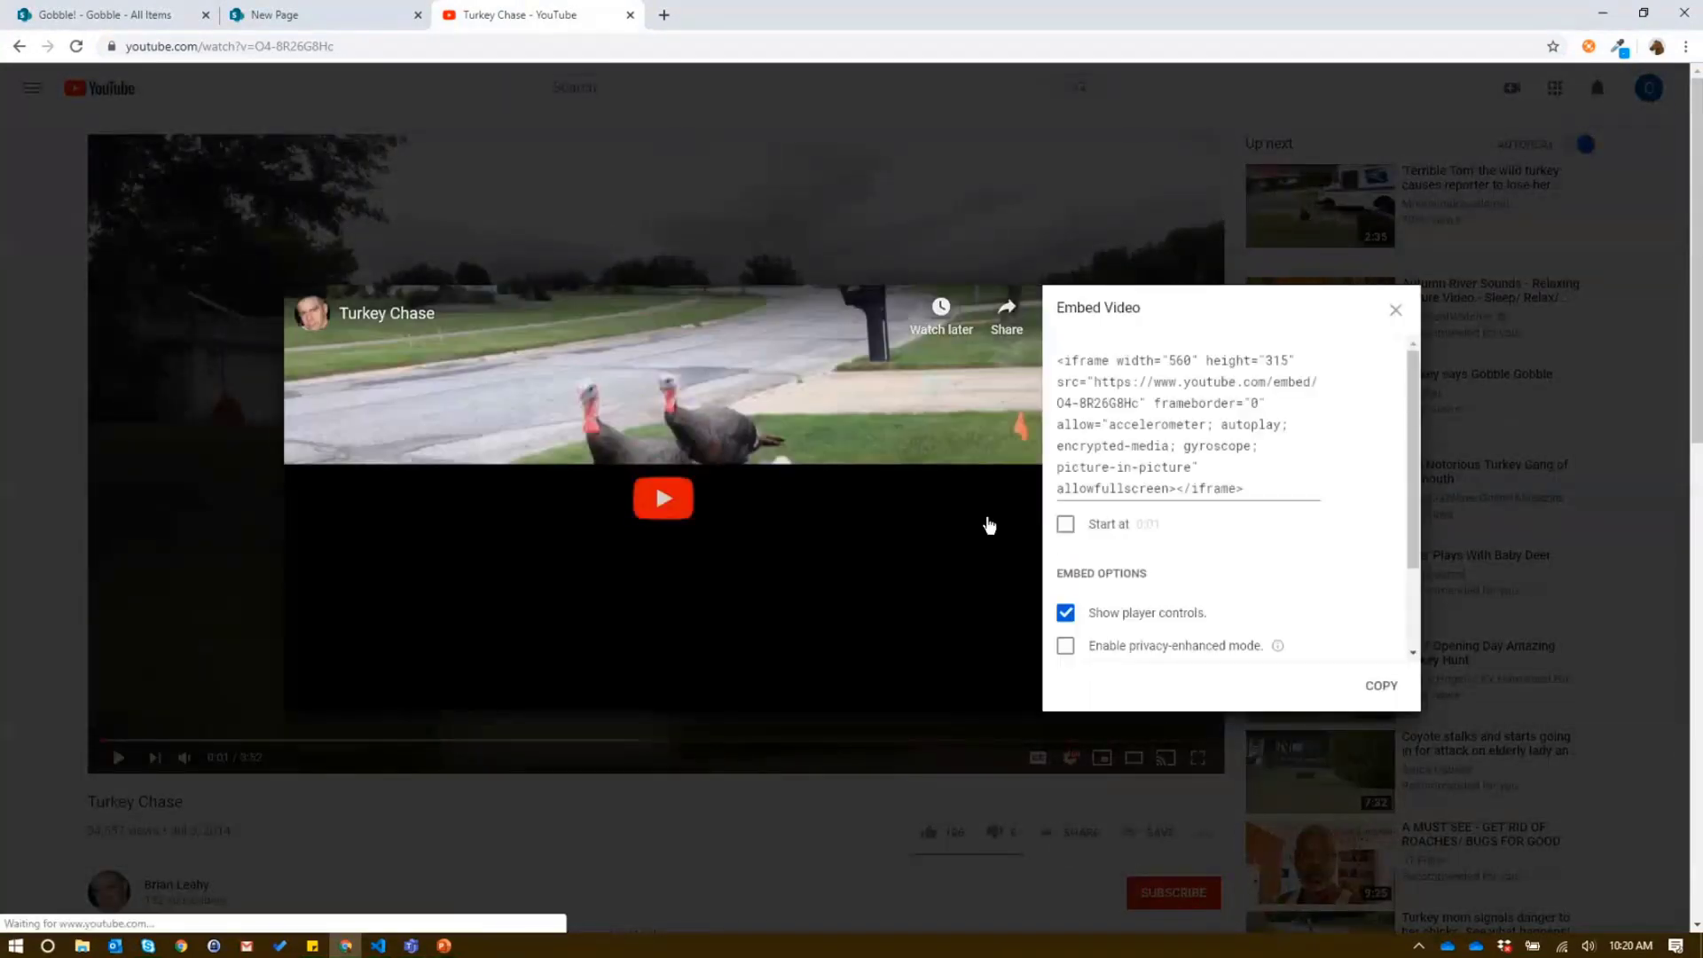
left_click(1107, 446)
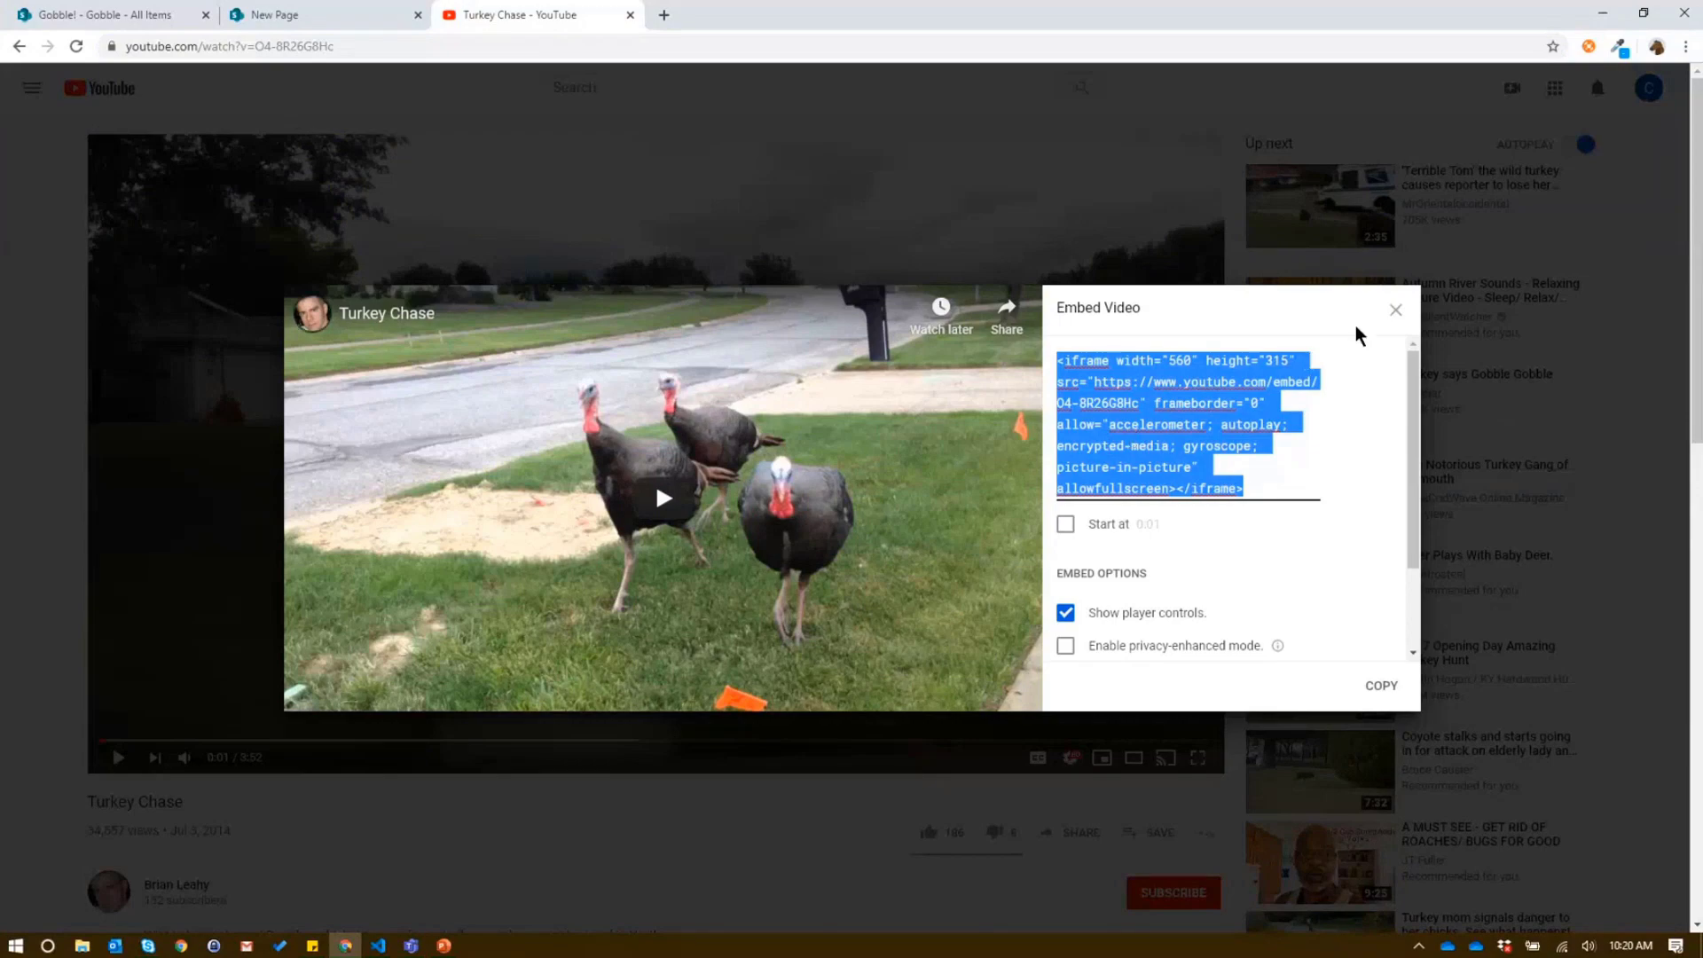
left_click(1396, 309)
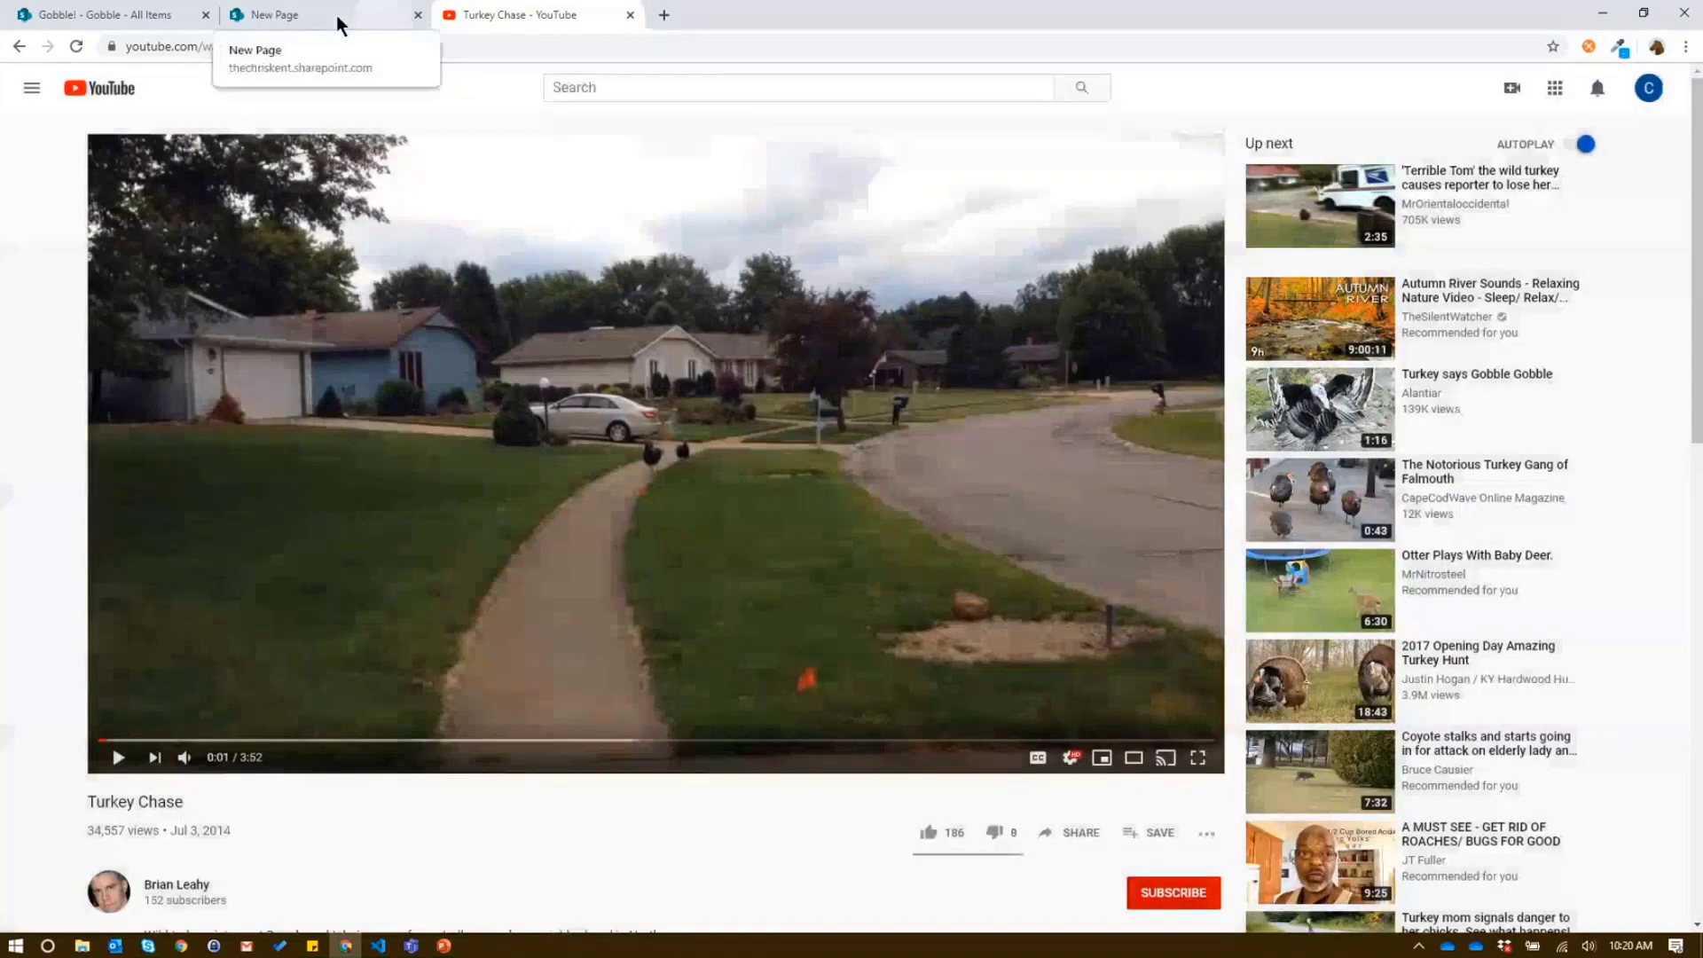
Paste the Turkey Chase iframe code into the Embed web part's embed code box.
left_click(284, 13)
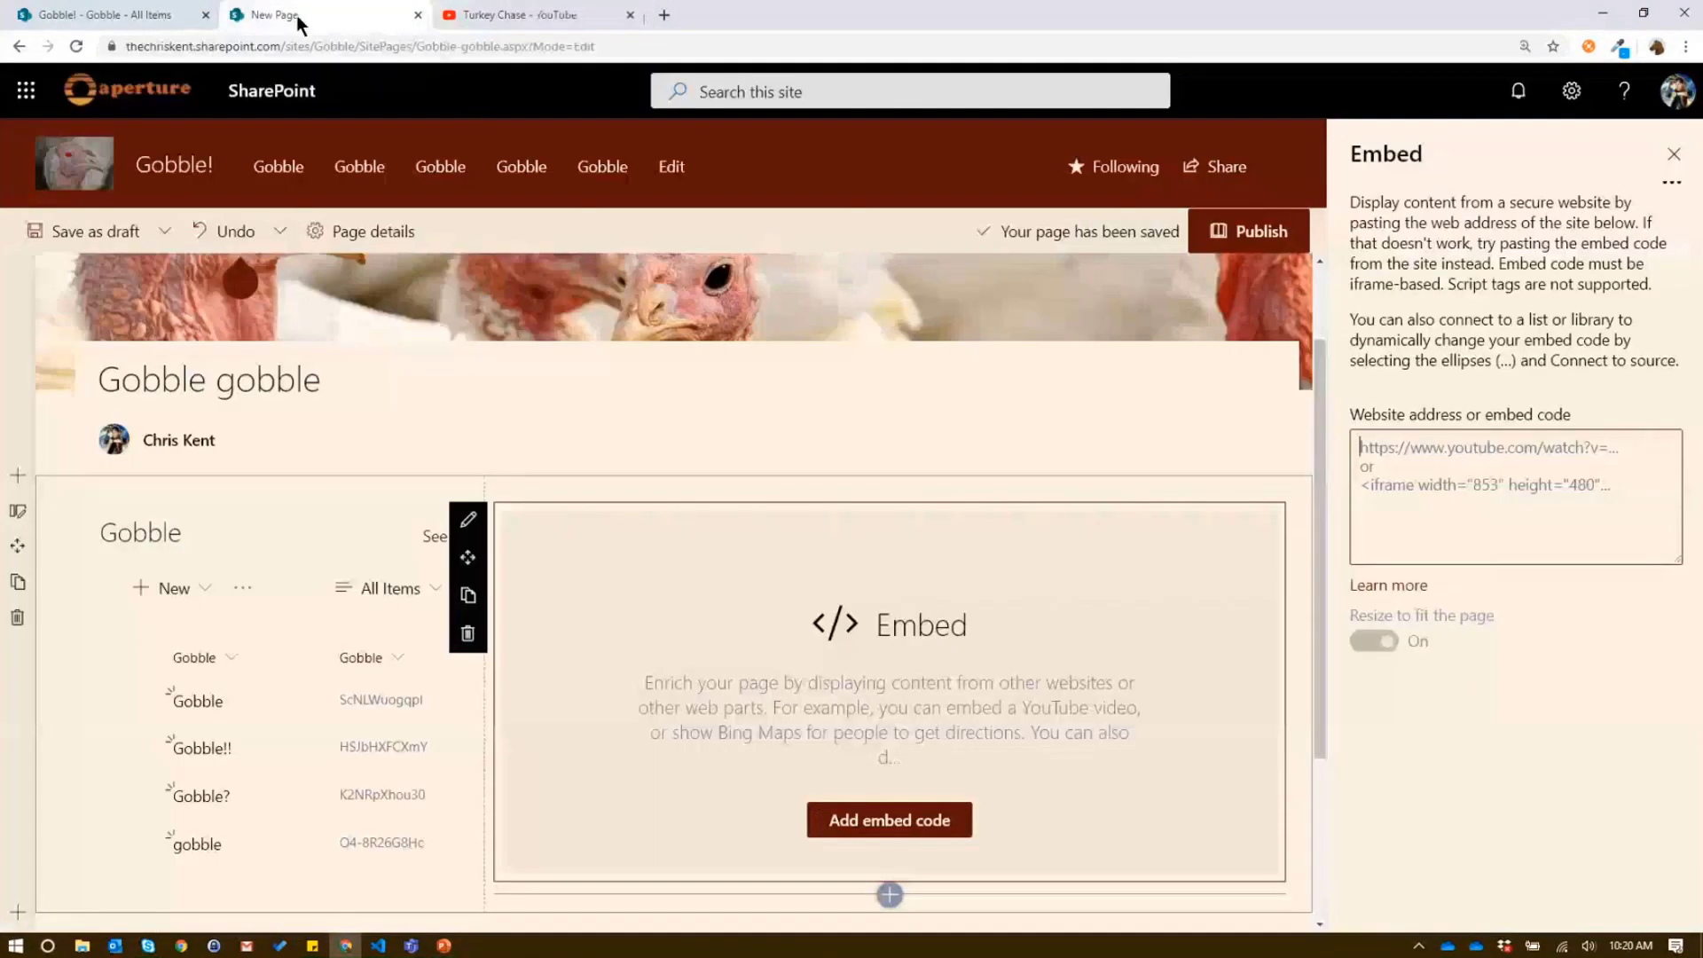
left_click(1440, 461)
key("ctrl+v")
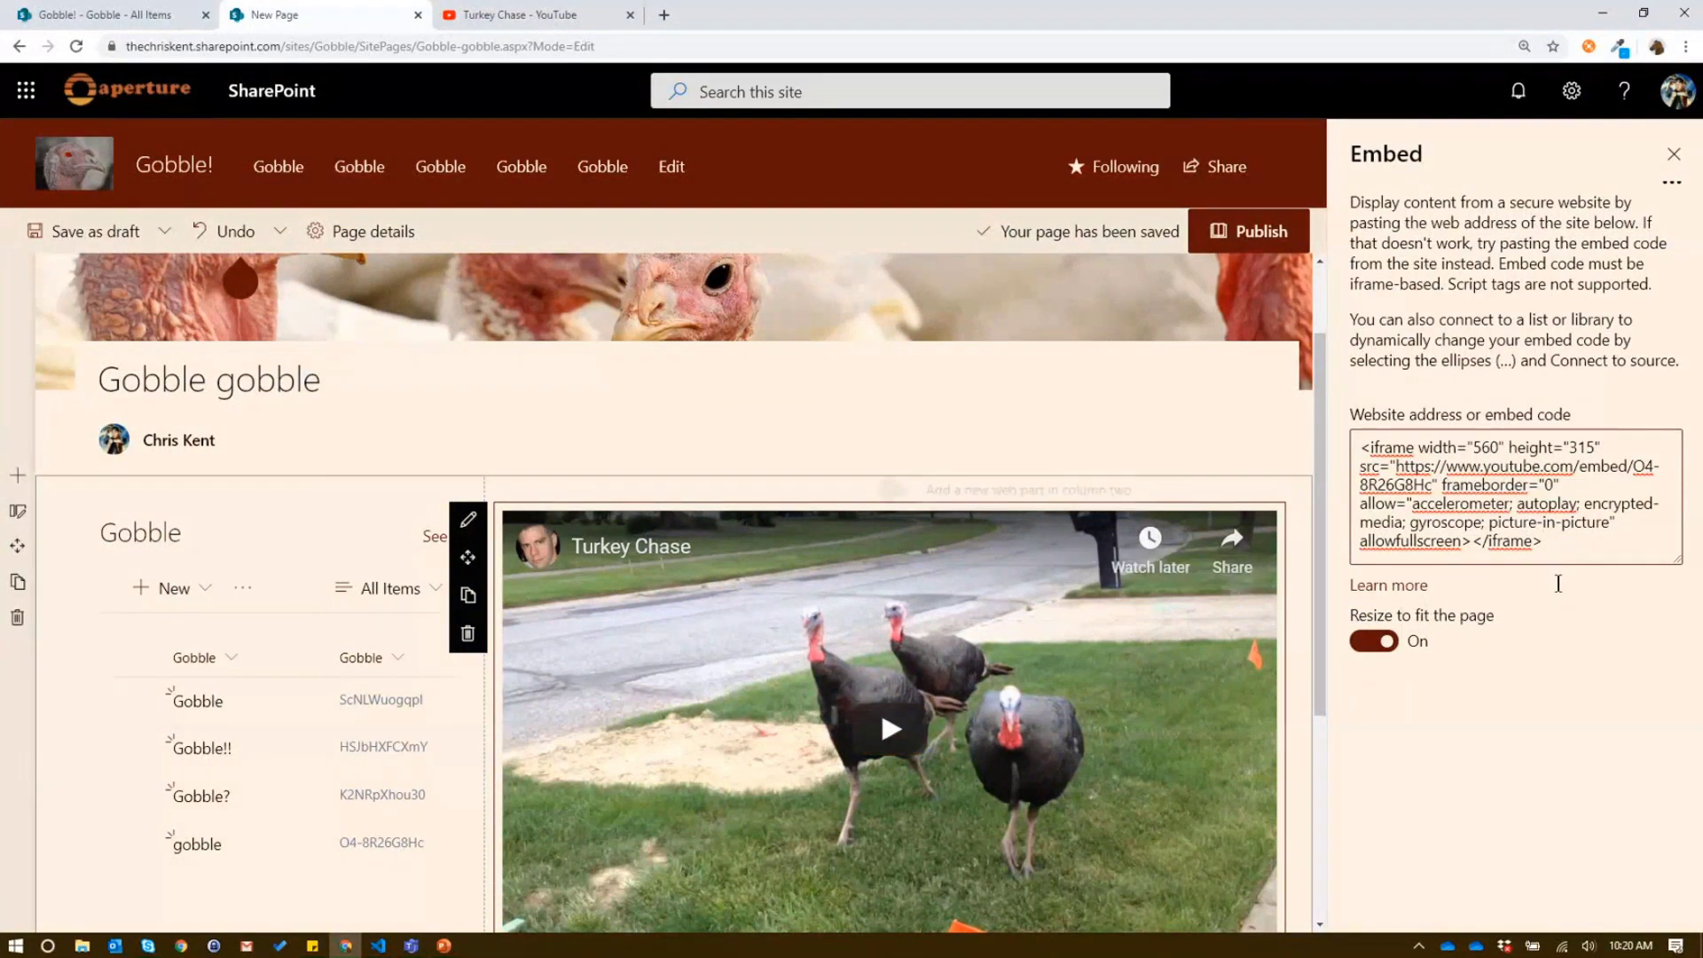
Connect the Embed web part to the Gobble list as its dynamic source.
left_click(1670, 189)
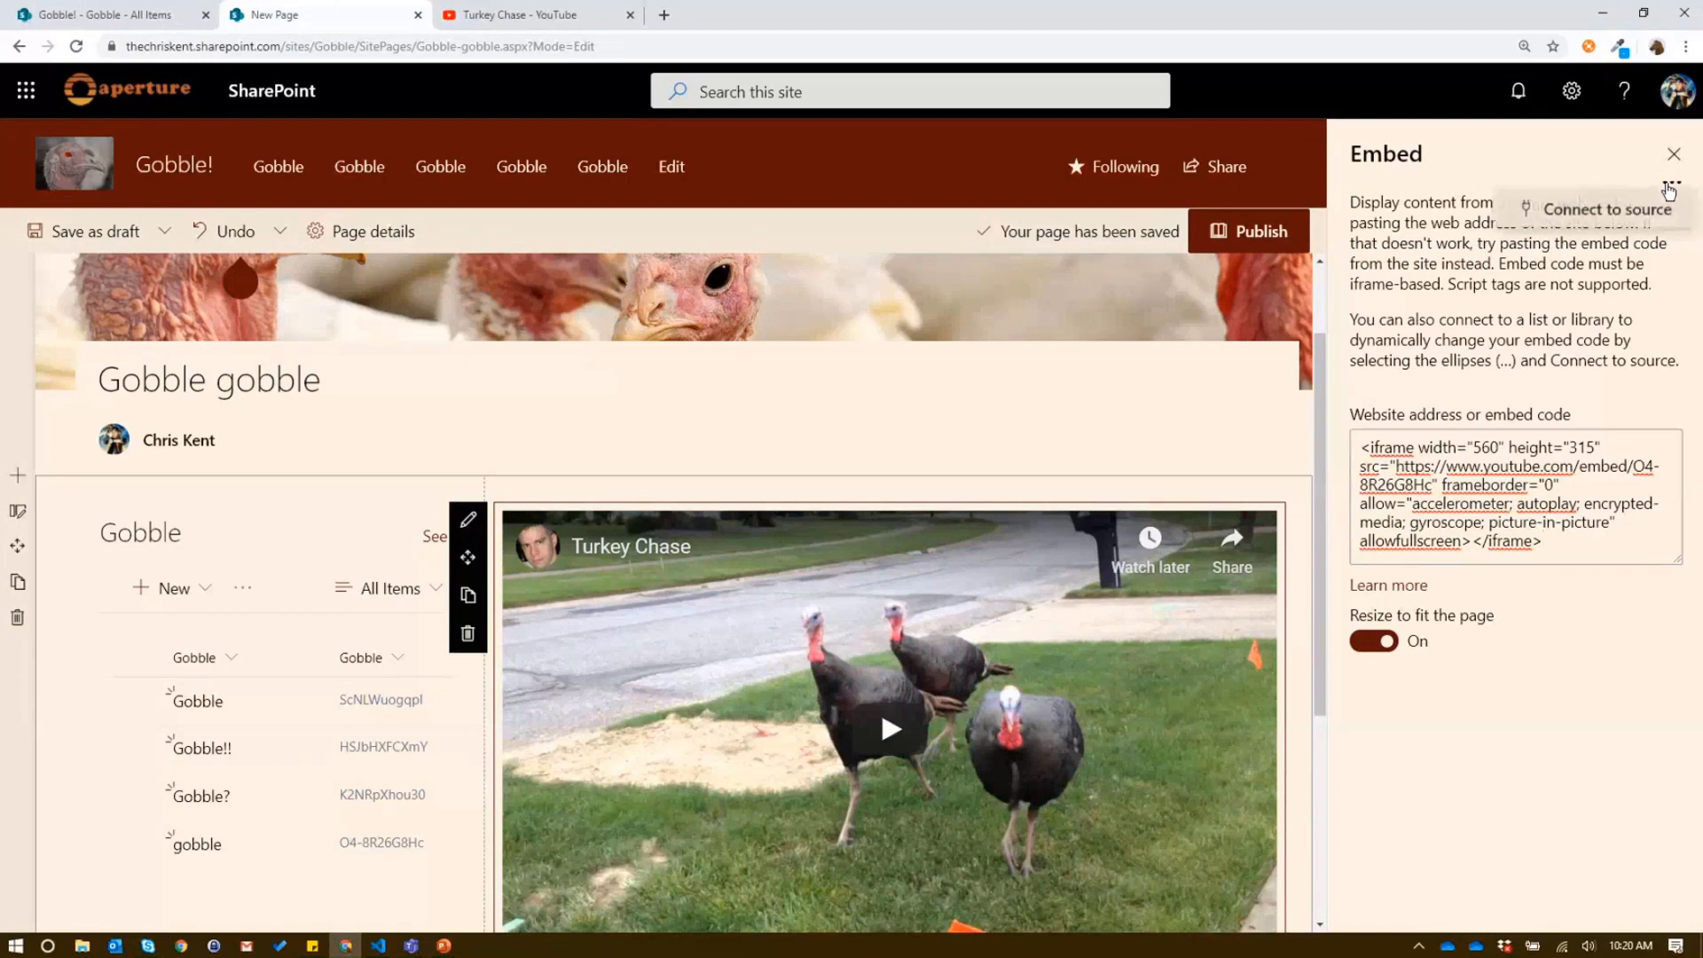
left_click(1636, 211)
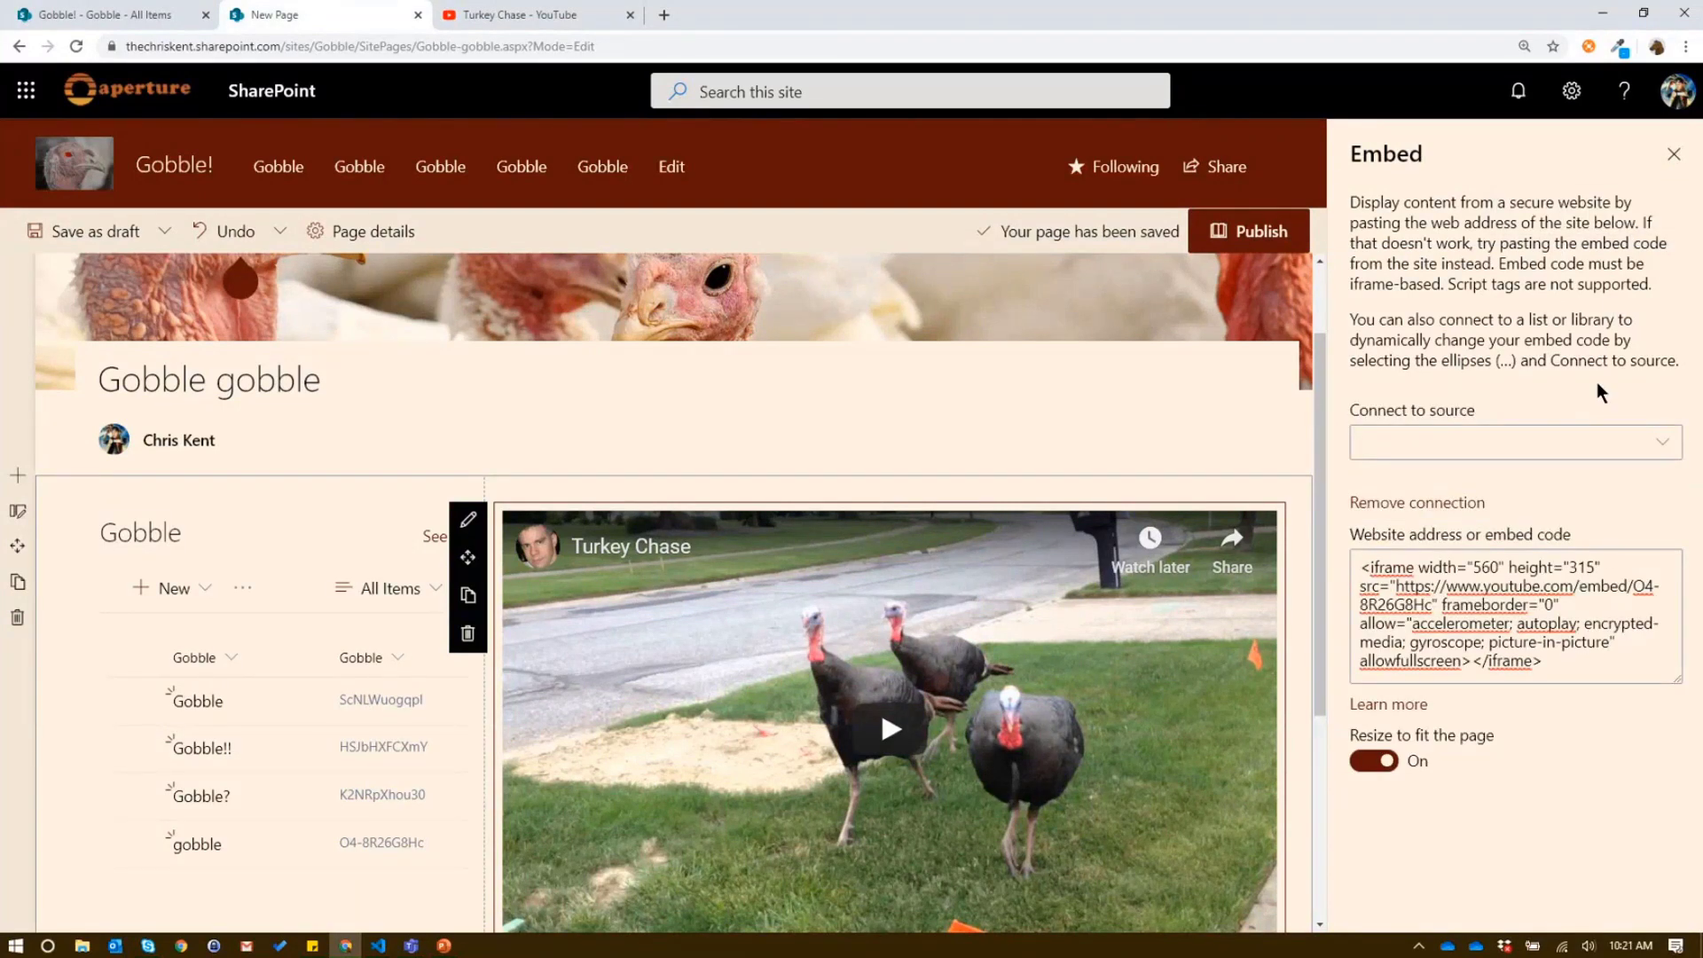
left_click(1578, 439)
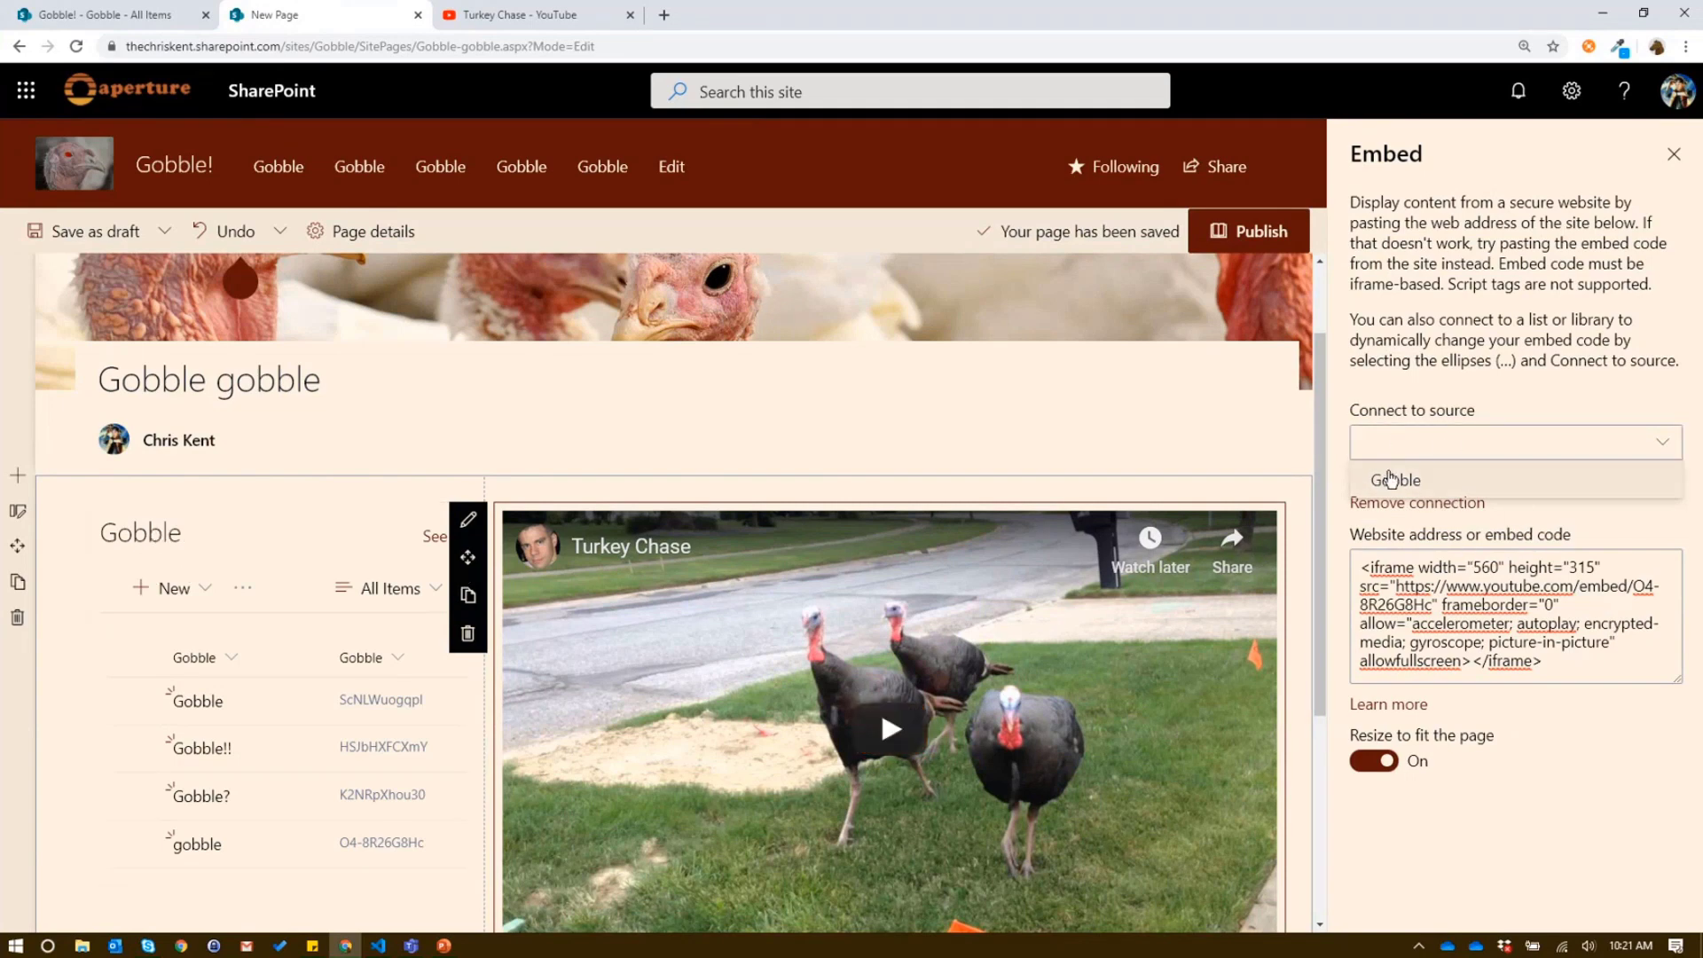
left_click(1390, 479)
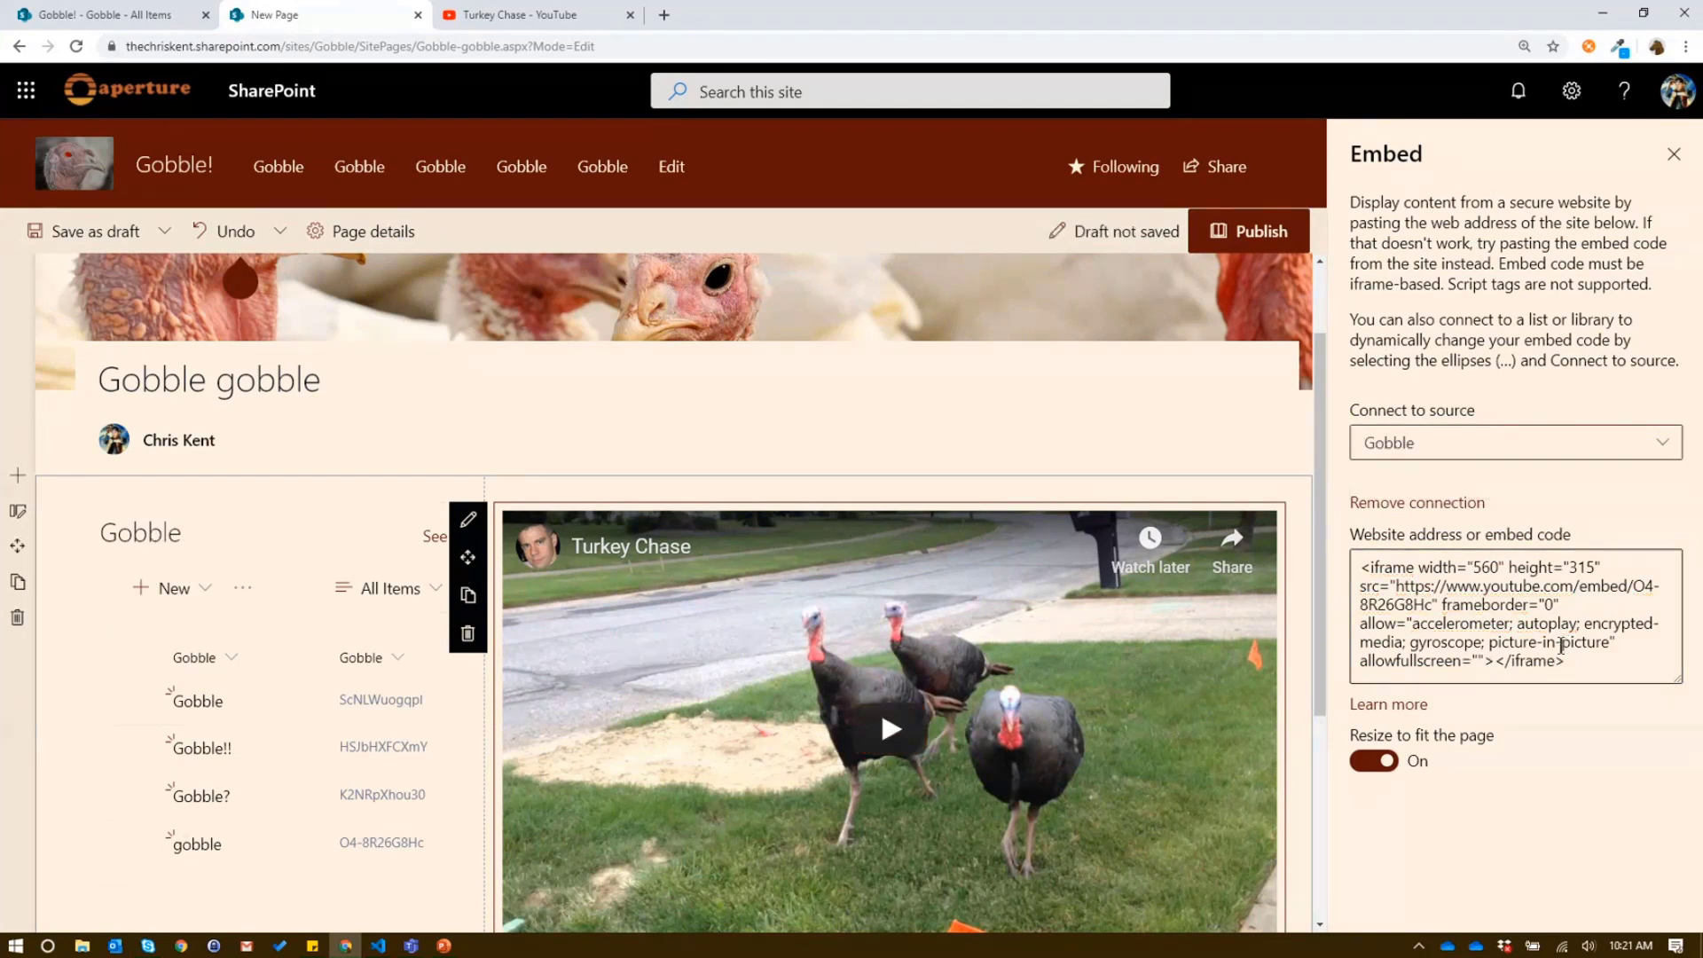
Replace the hard-coded video ID in the embed URL with the [$Gobble] field token.
left_click_drag(1432, 608, 1634, 589)
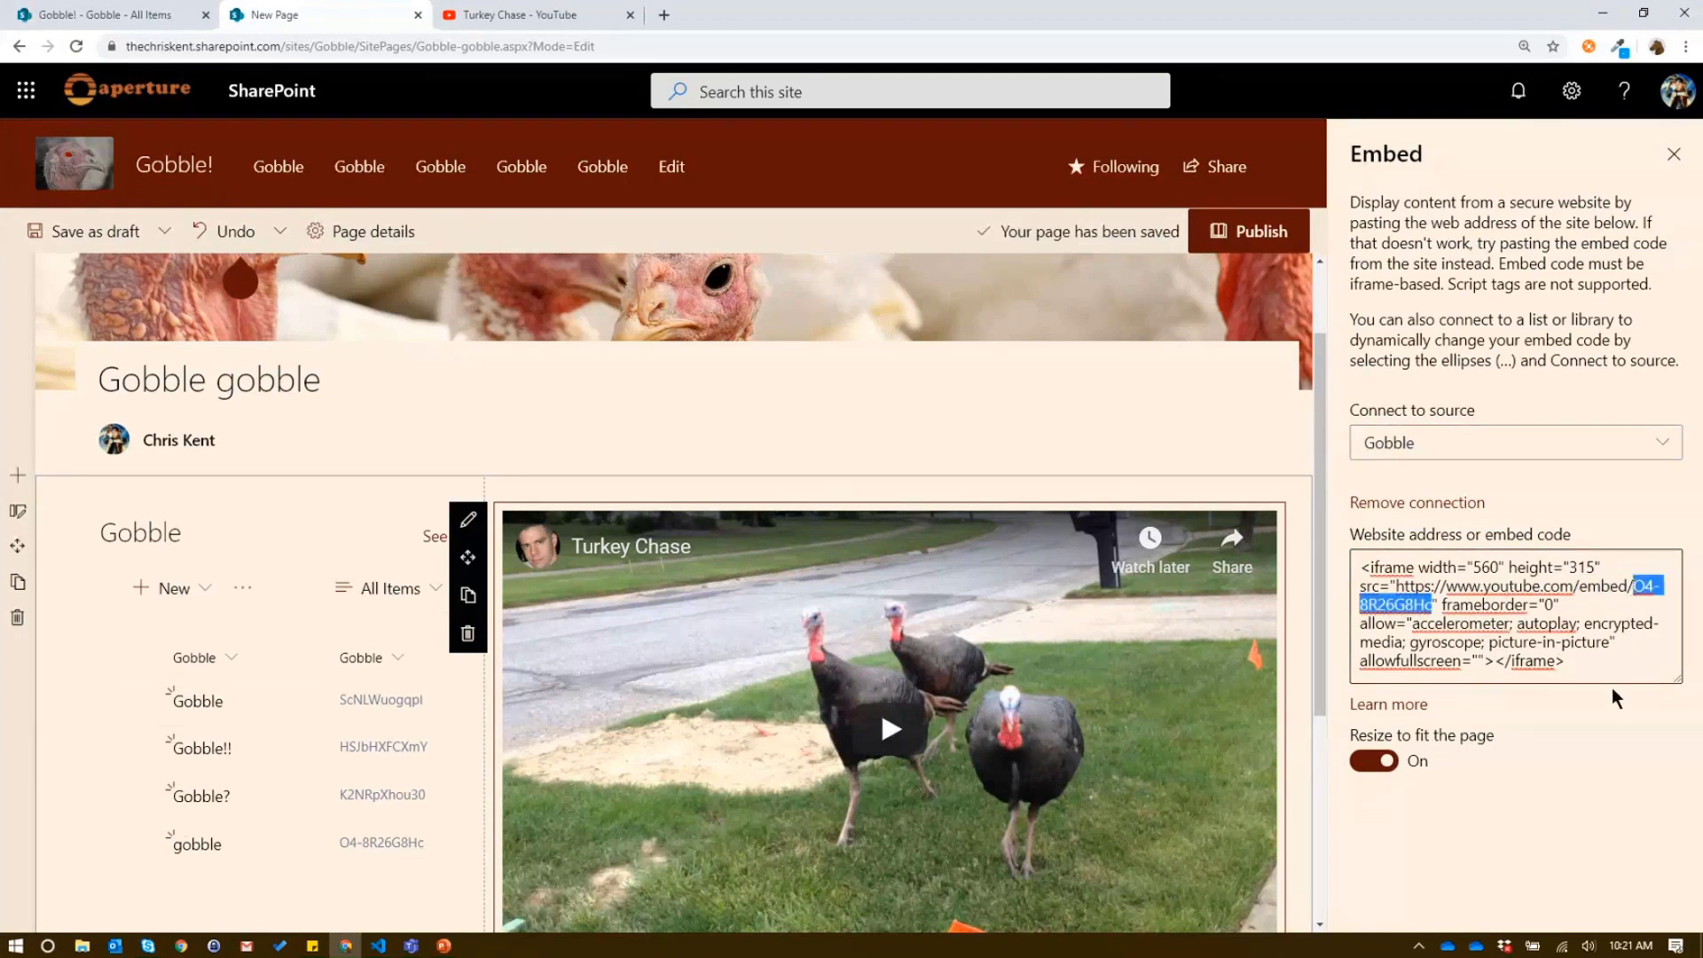
key("BackSpace")
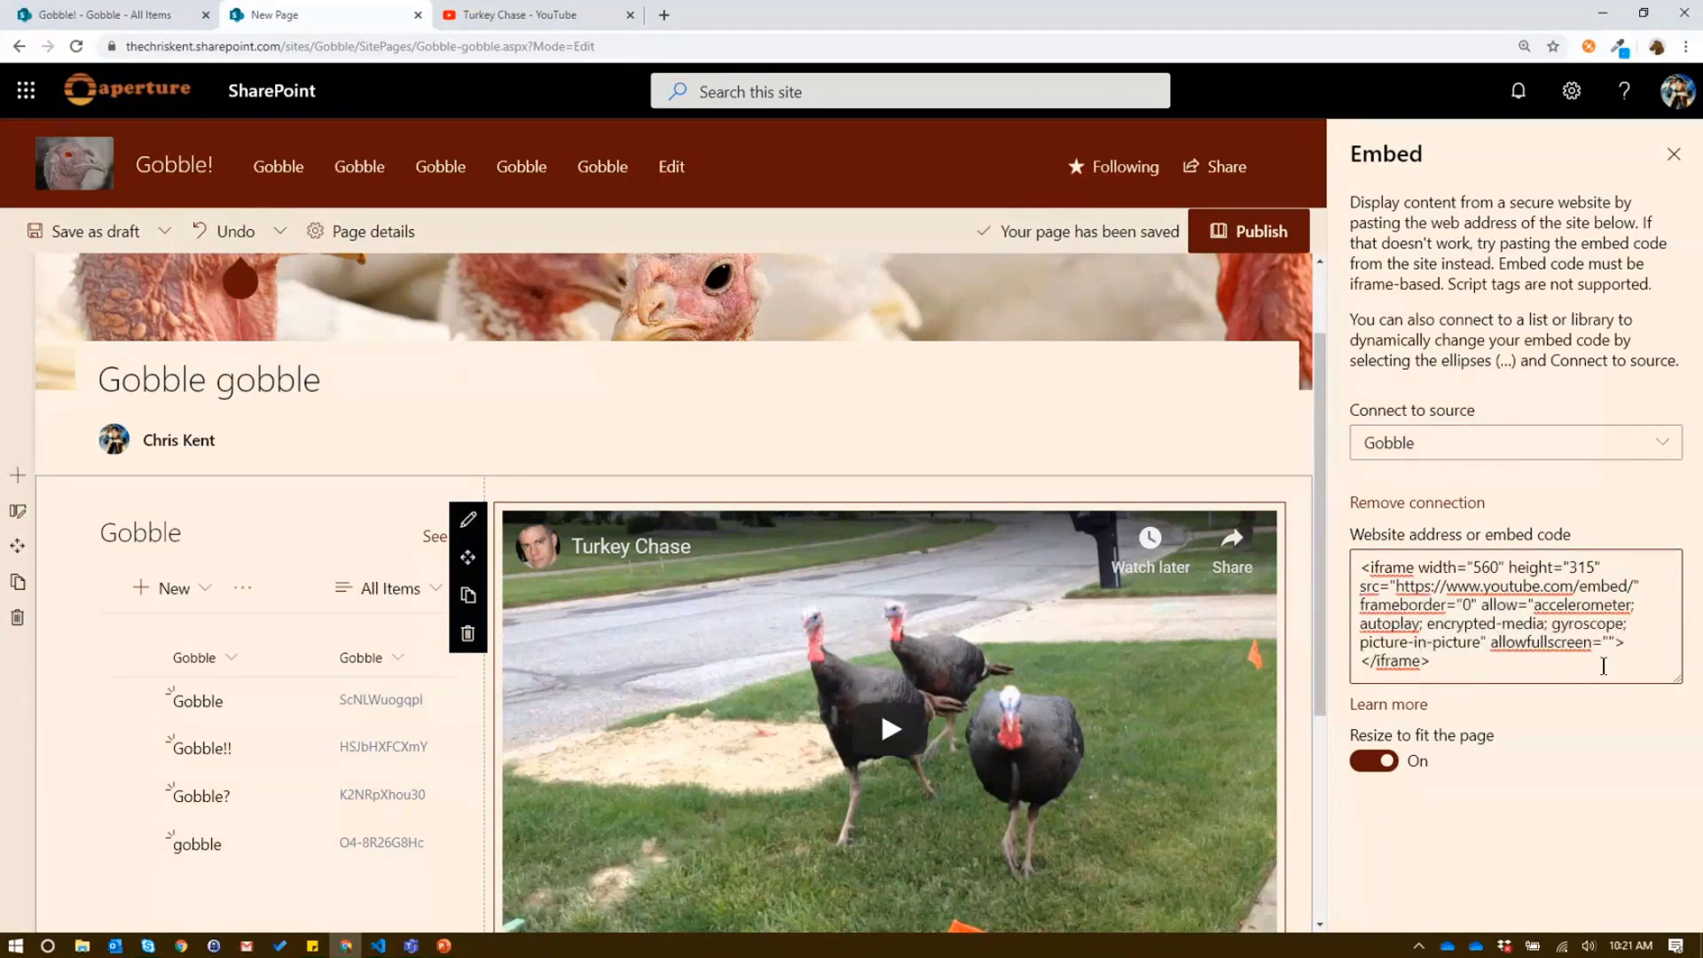
type("[")
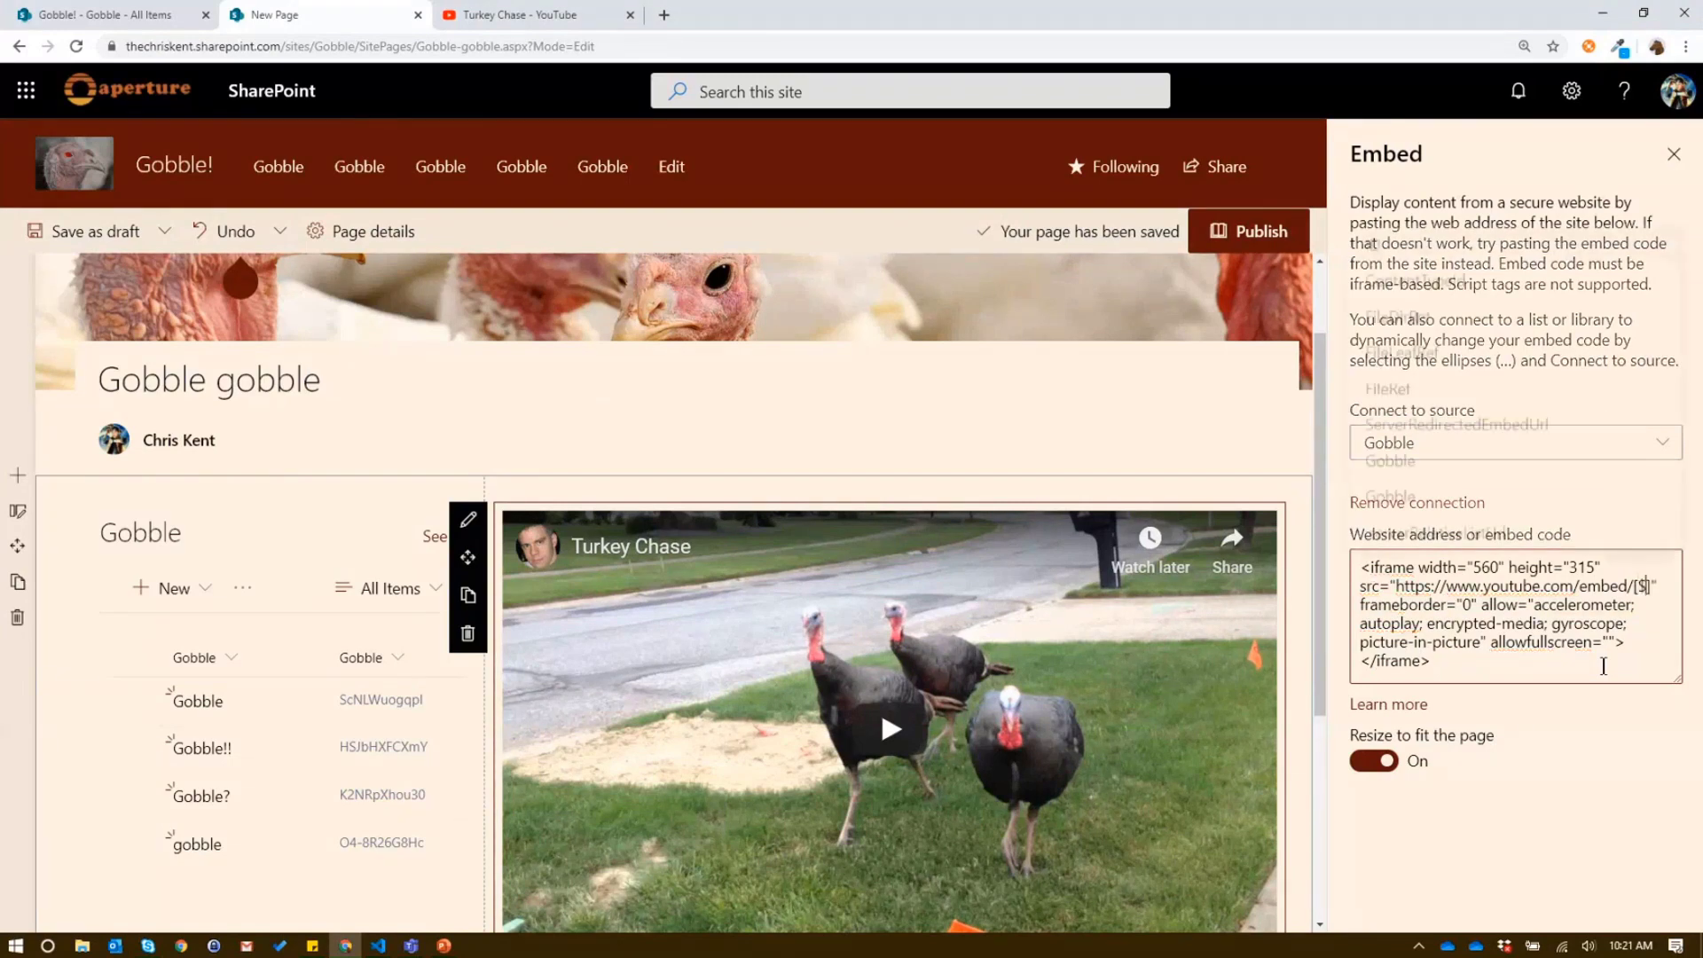
type("$")
key("Escape")
type("Gobble")
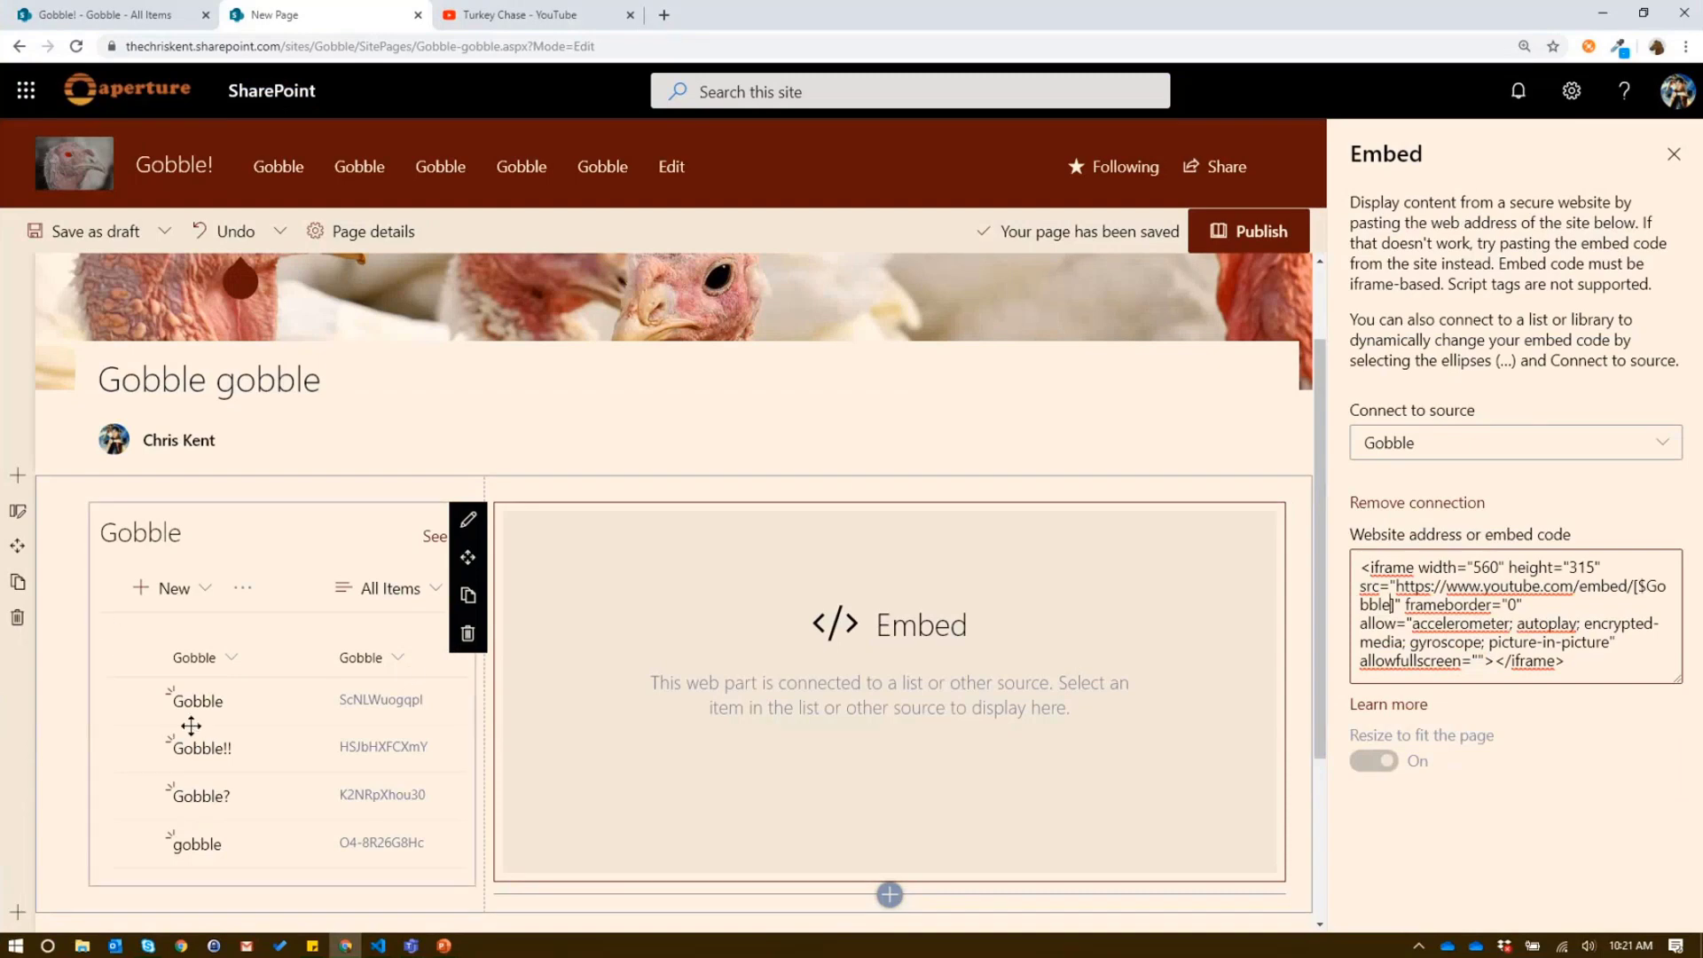
Test the video switching on rows Gobble, gobble, Gobble!! and Gobble?, then publish the page.
left_click(1674, 154)
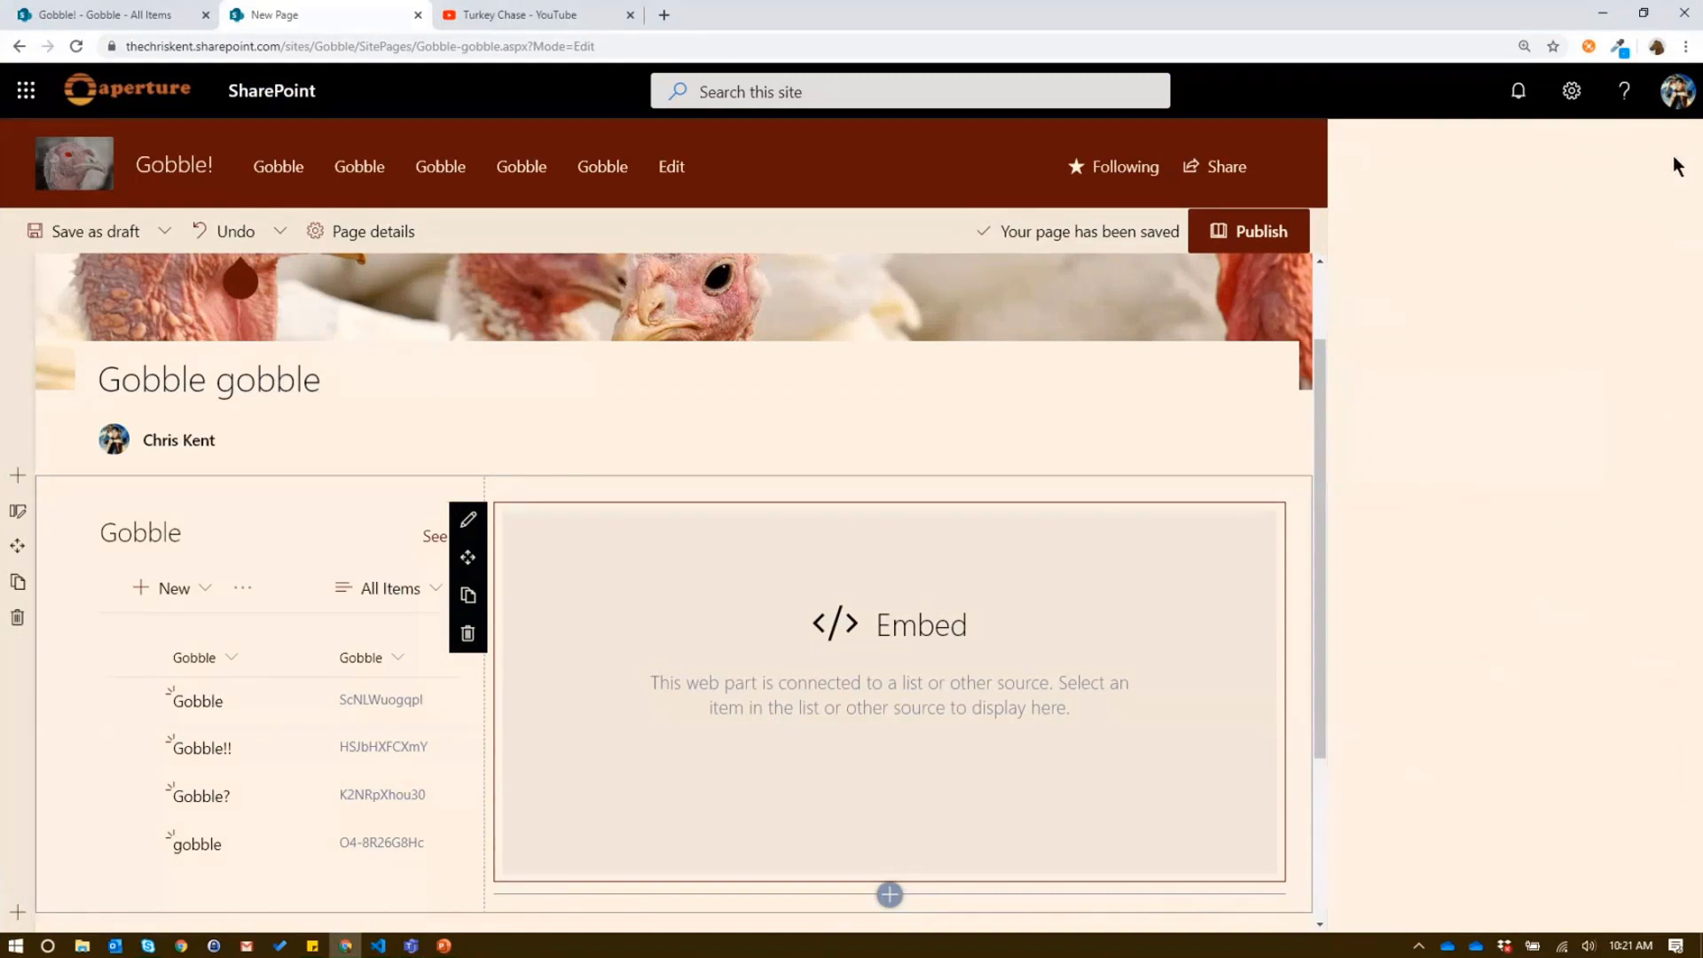
left_click(375, 709)
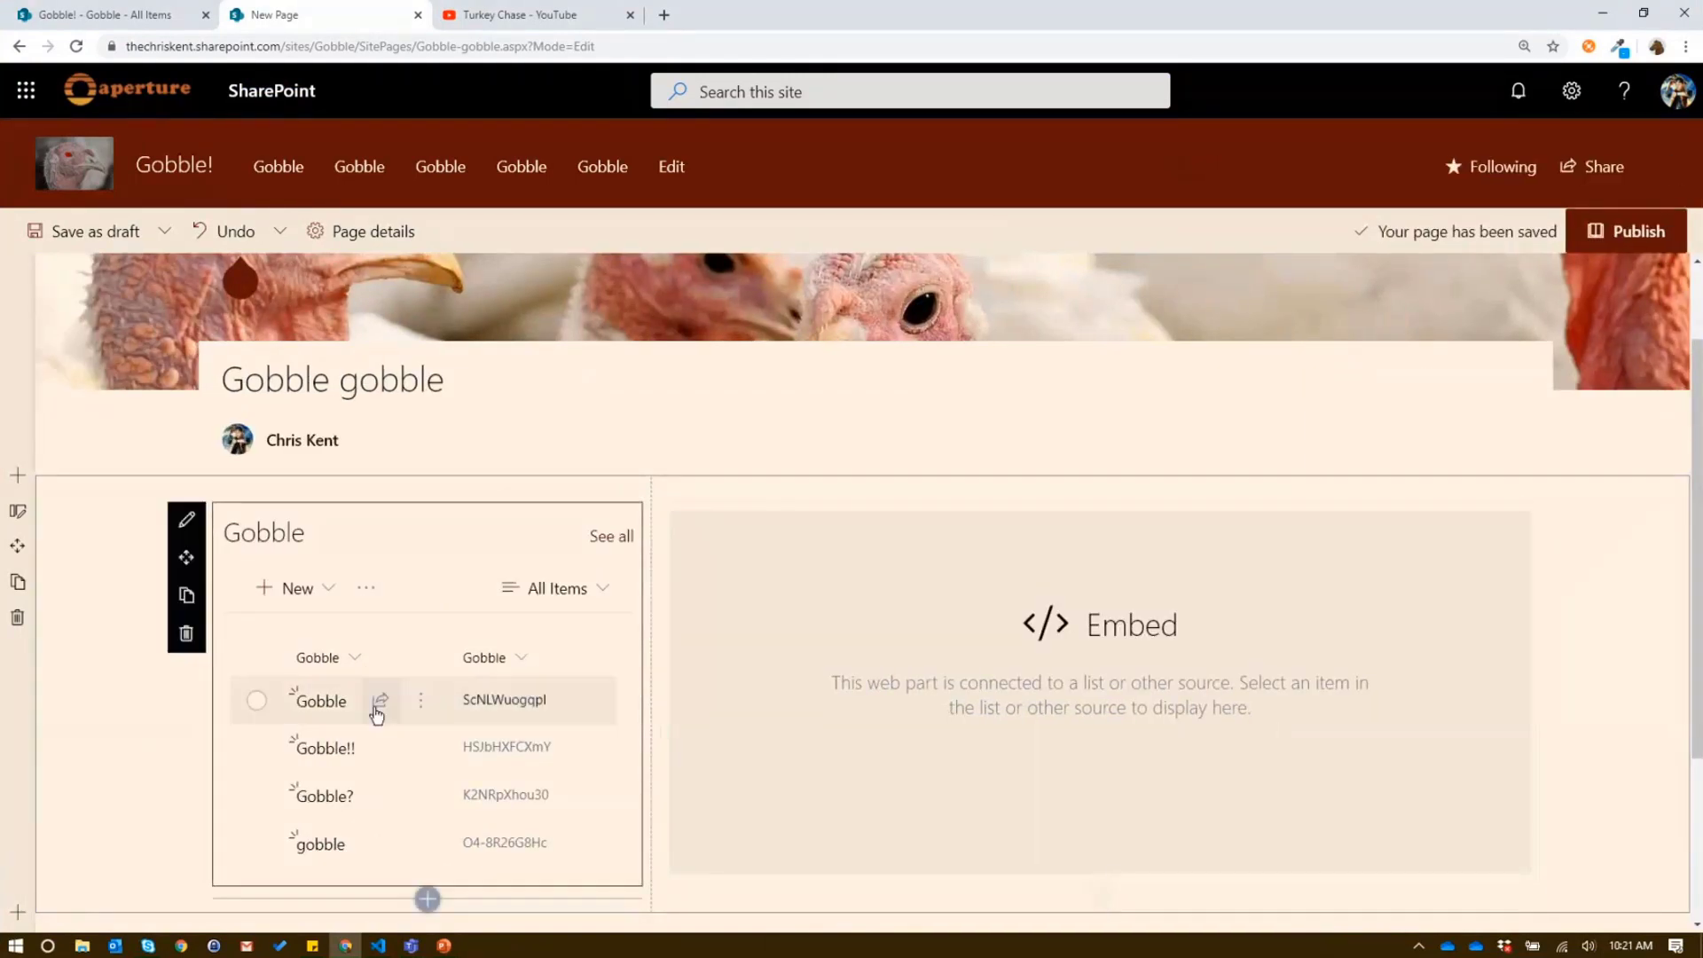
left_click(317, 712)
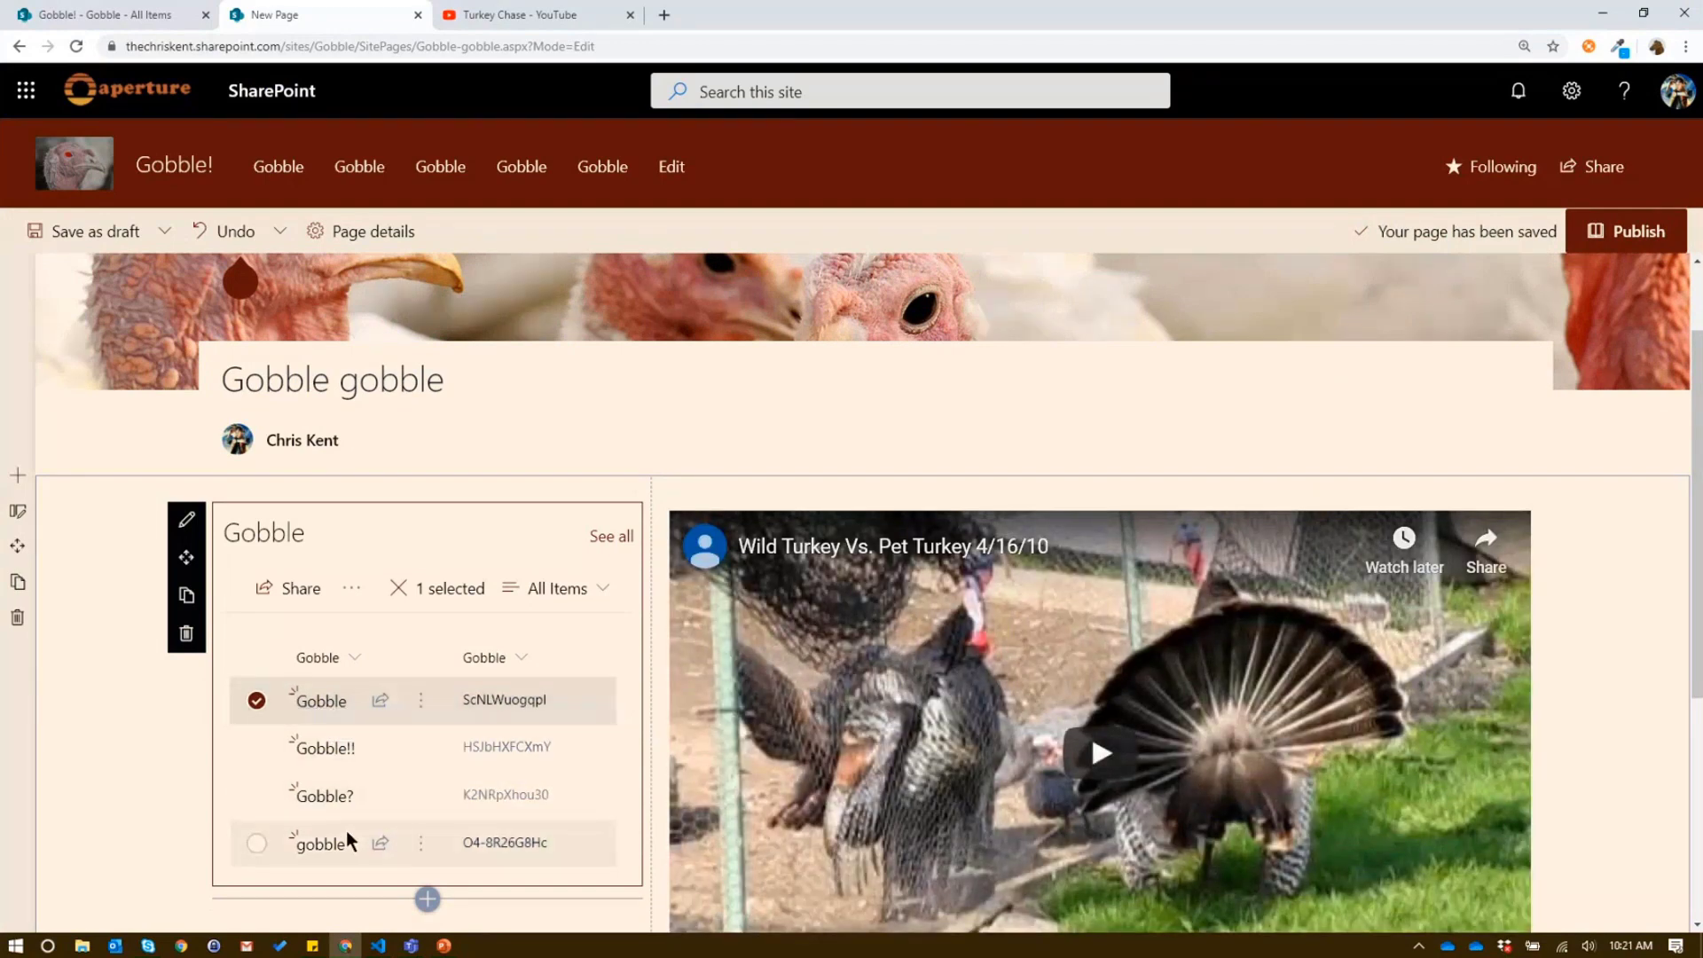
left_click(348, 844)
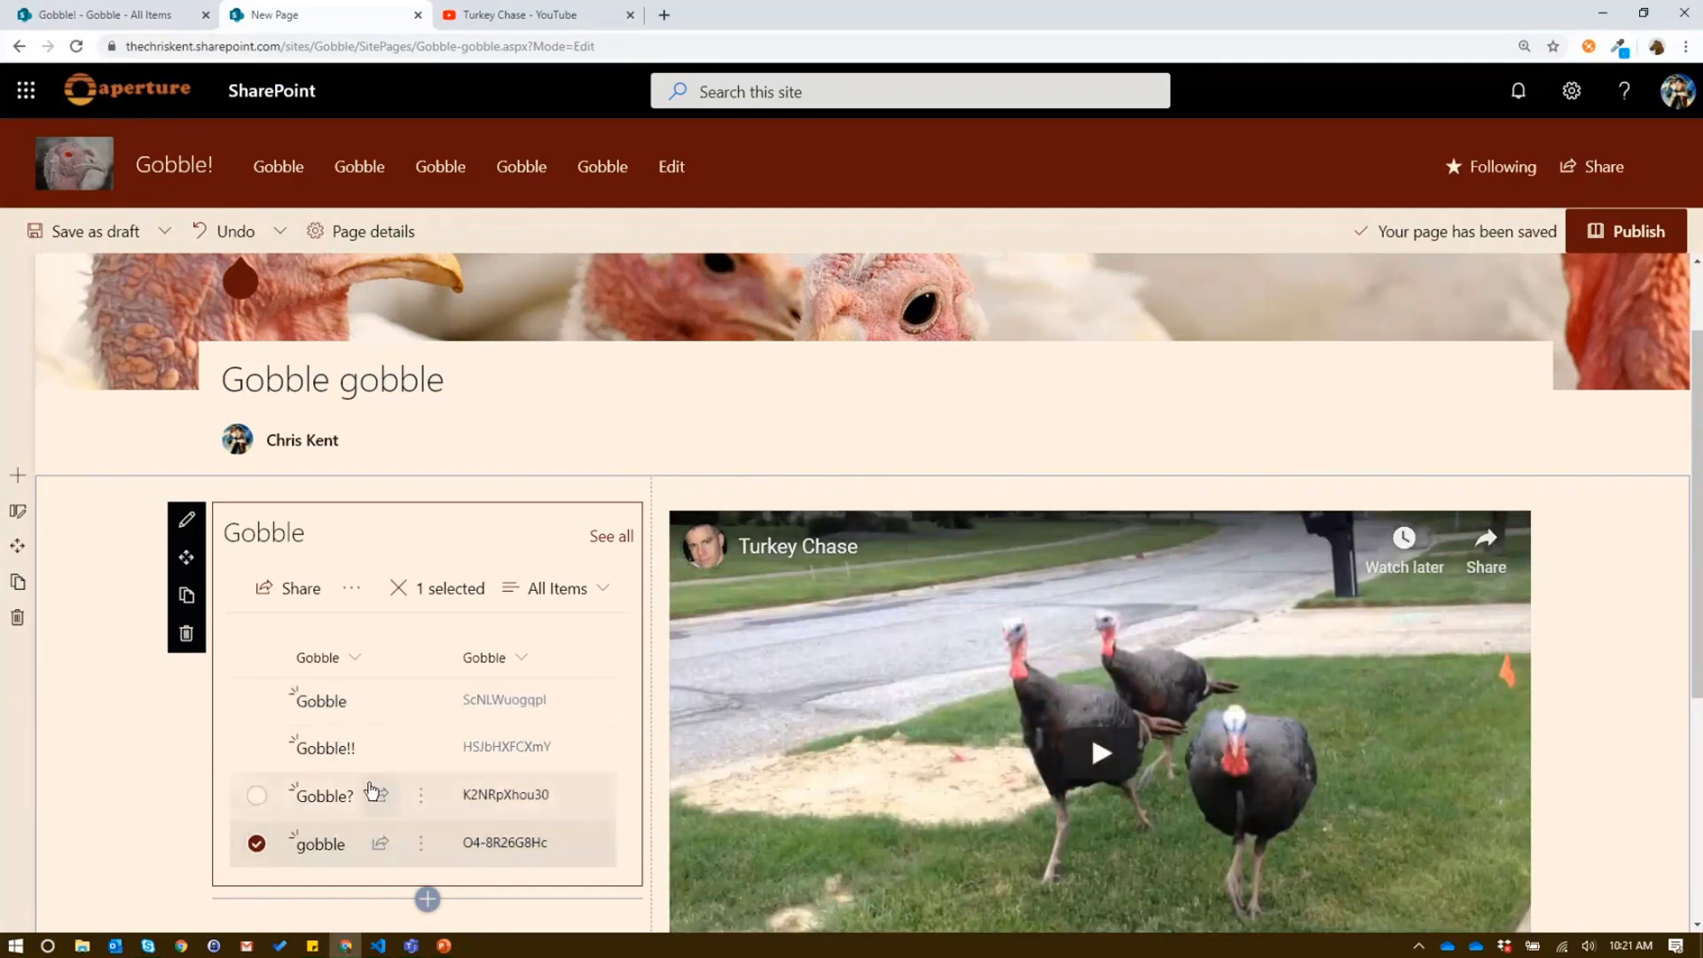
left_click(384, 750)
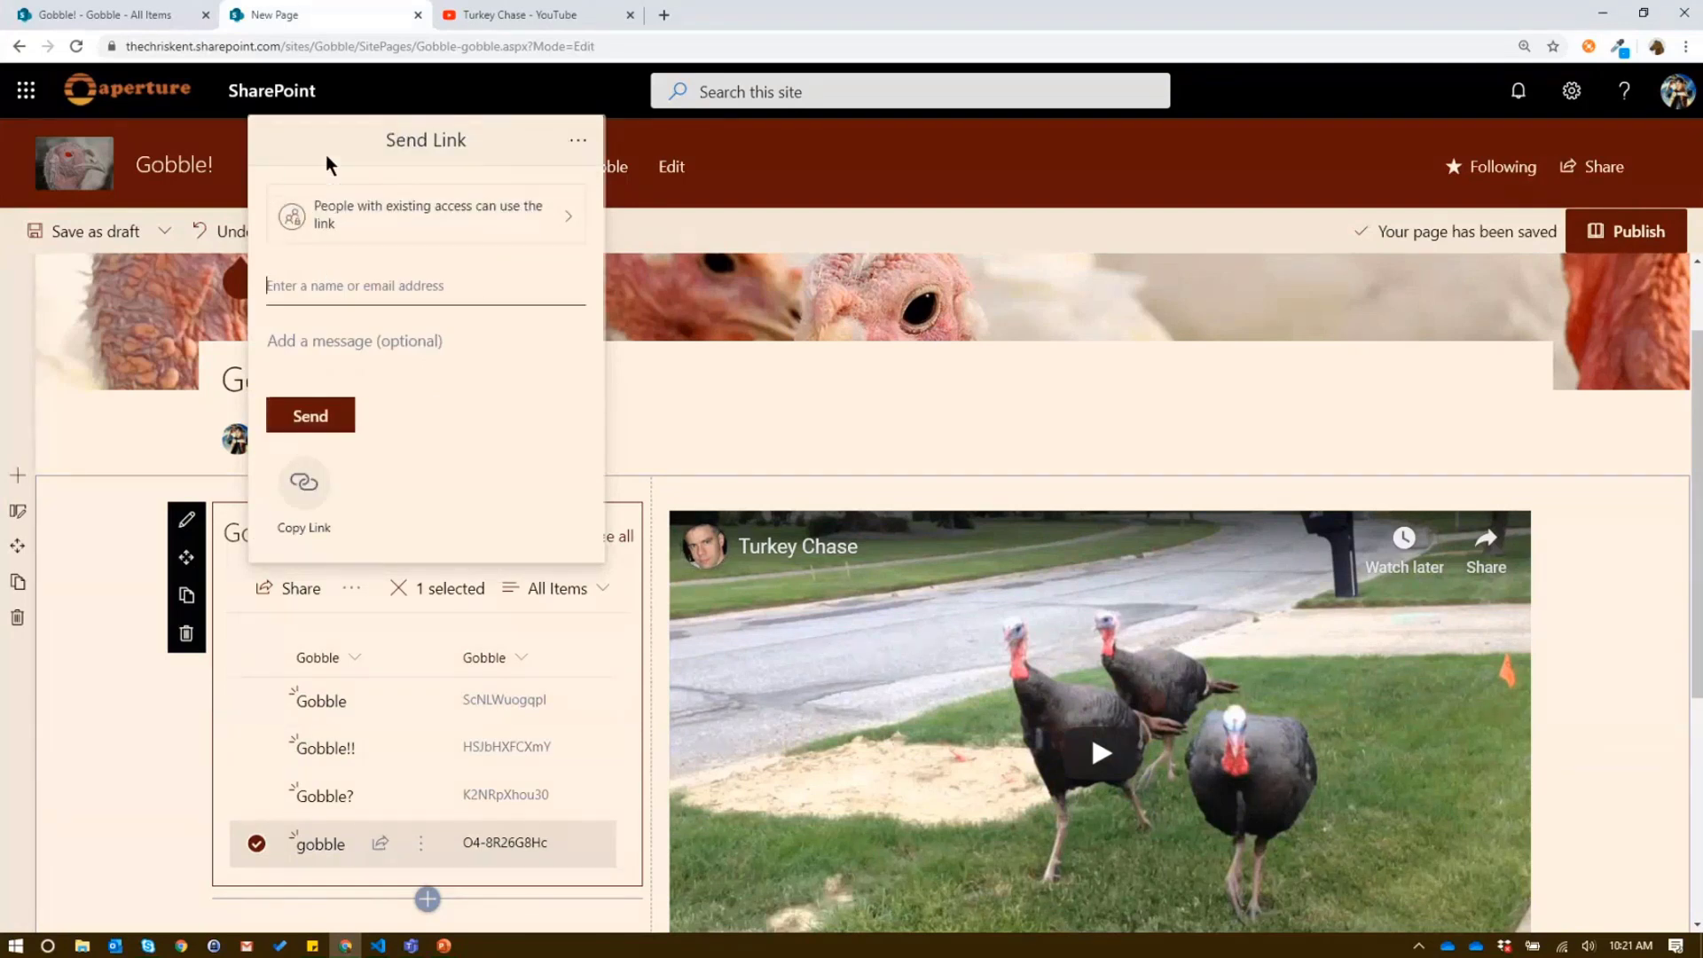
left_click(578, 754)
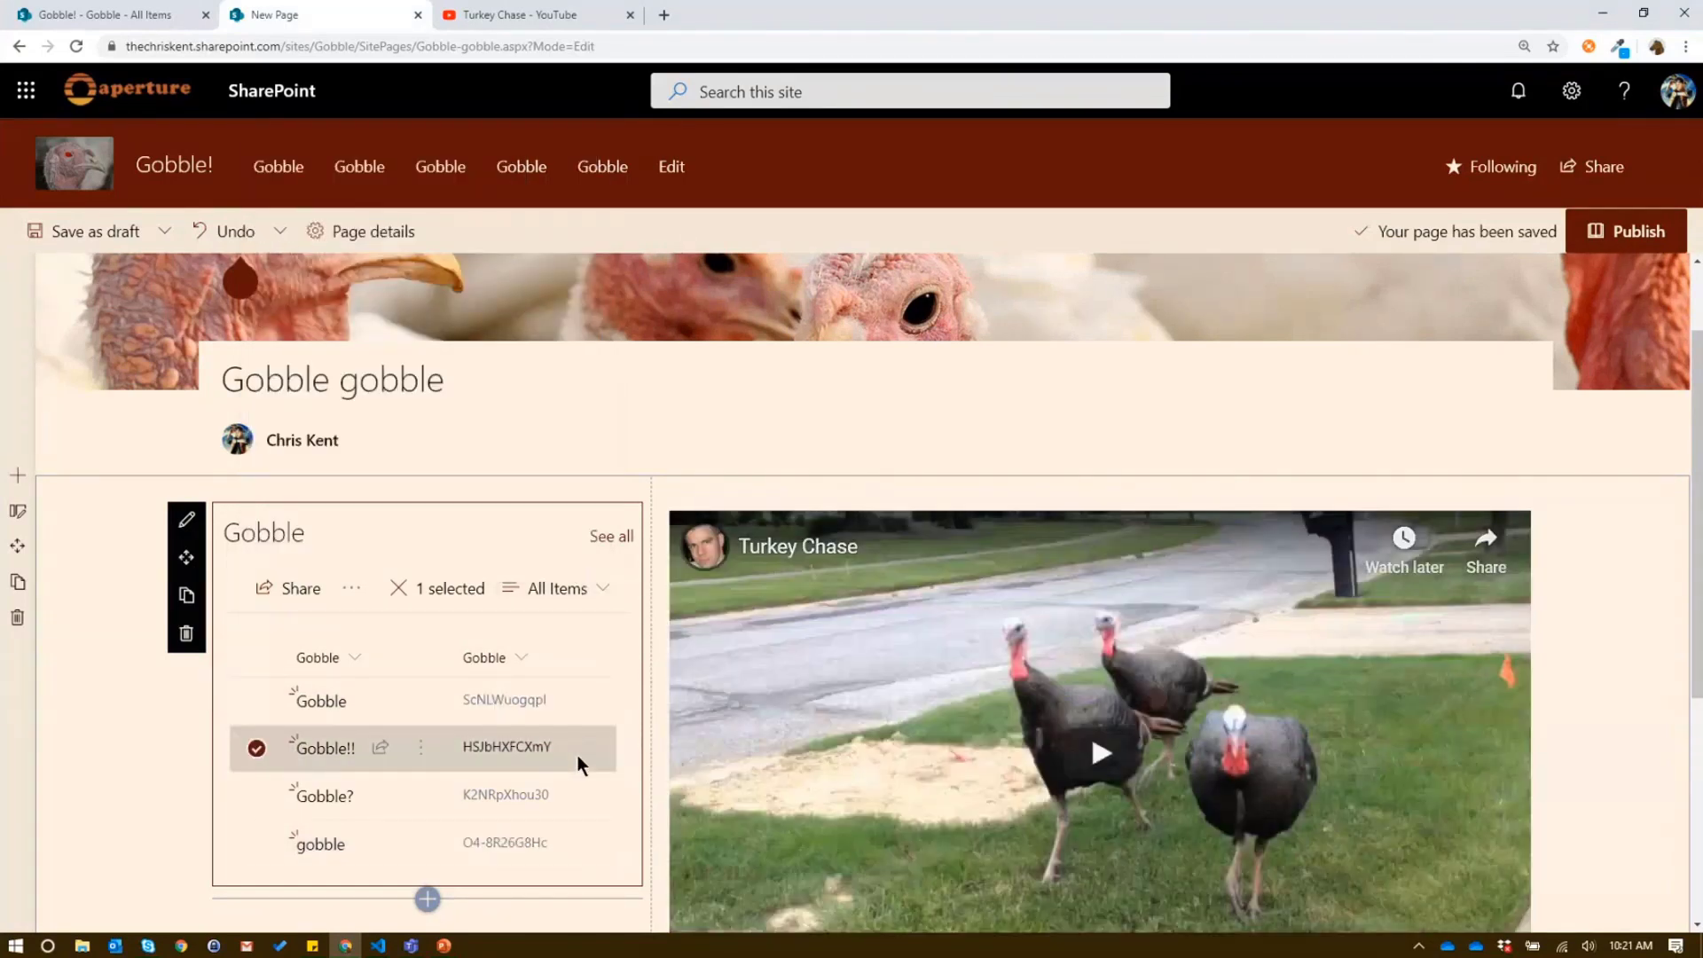
left_click(564, 802)
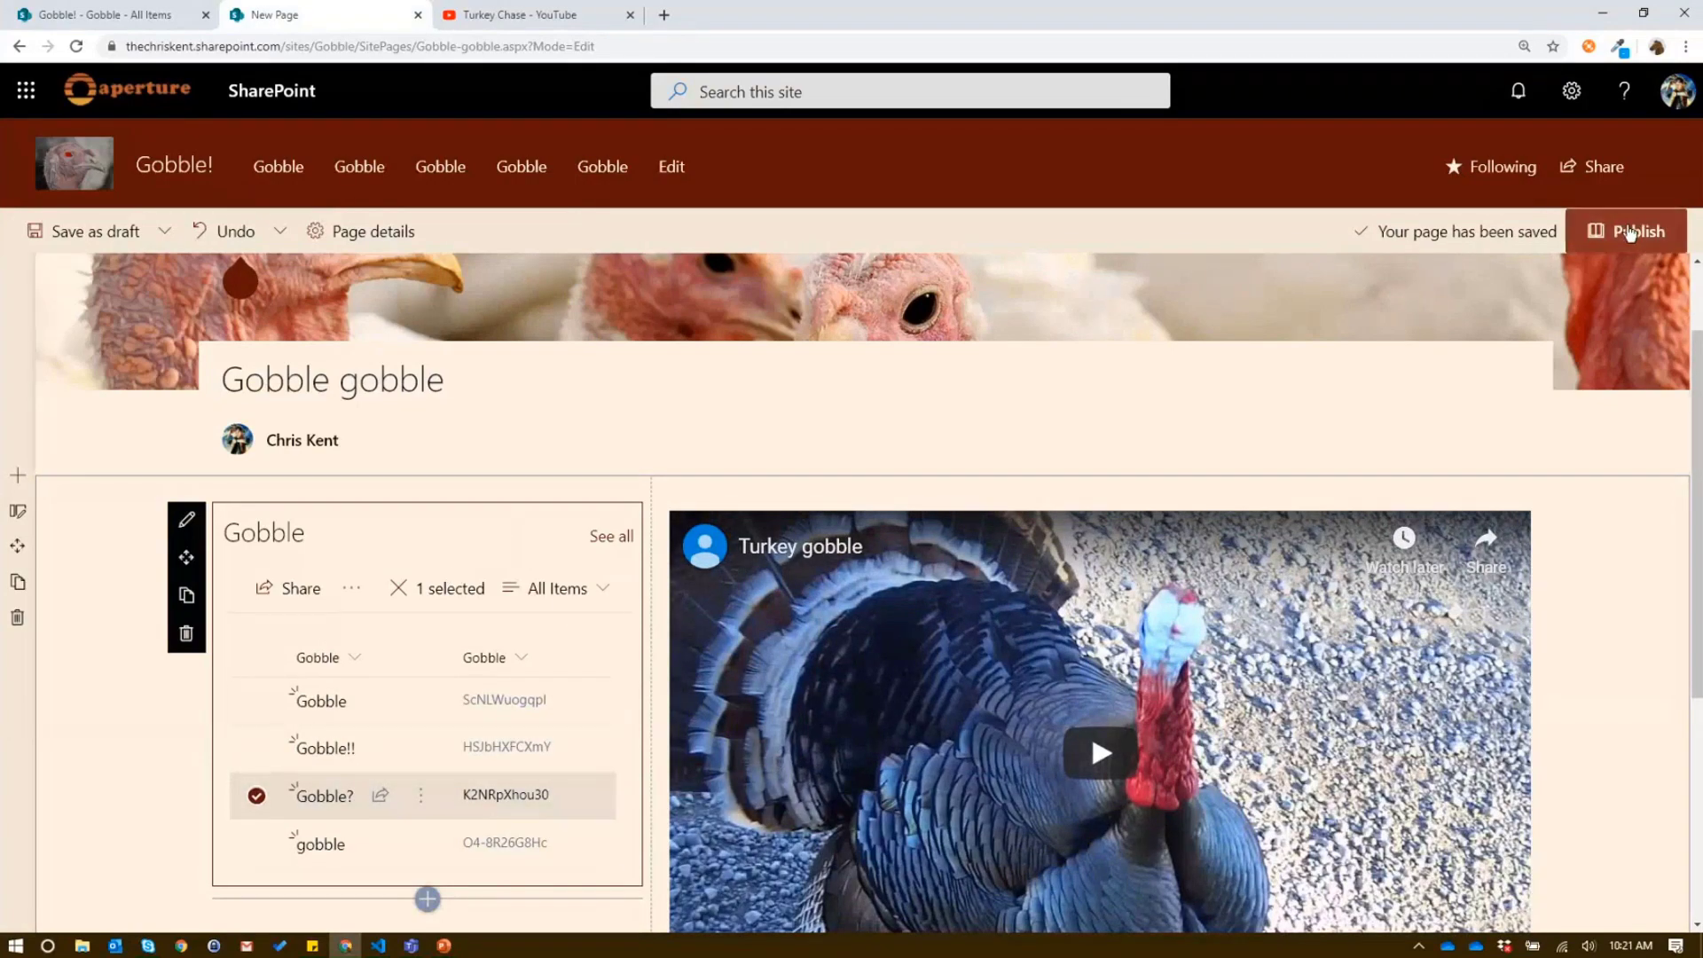
left_click(1631, 230)
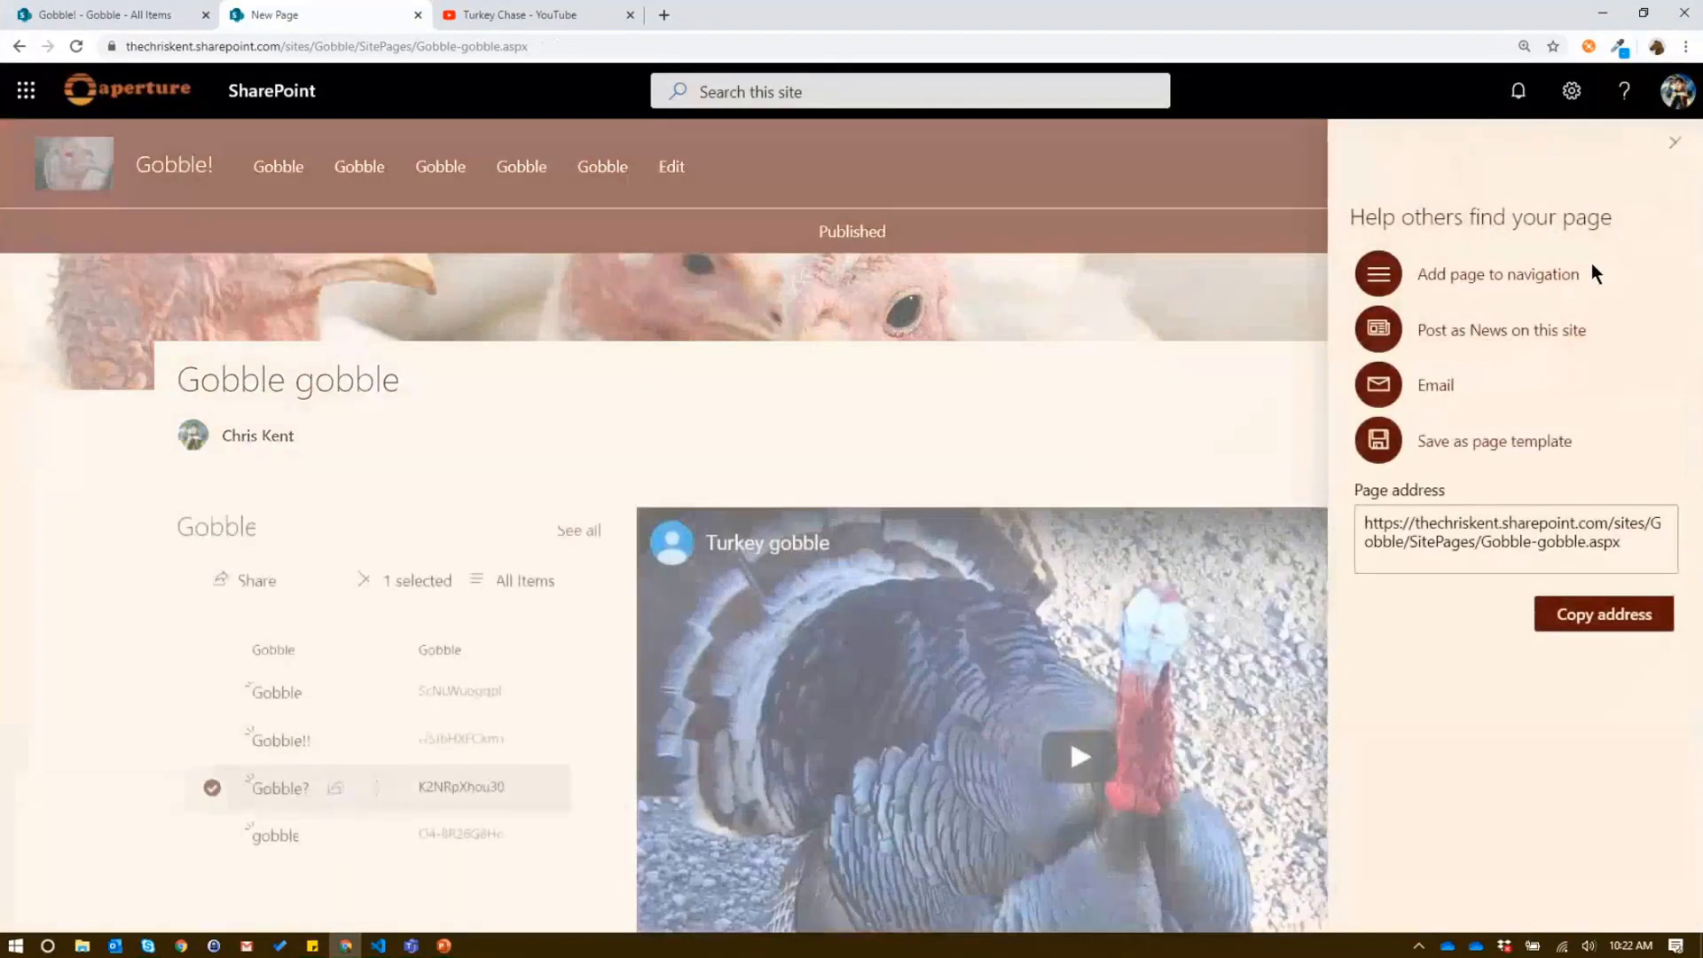
left_click(1673, 145)
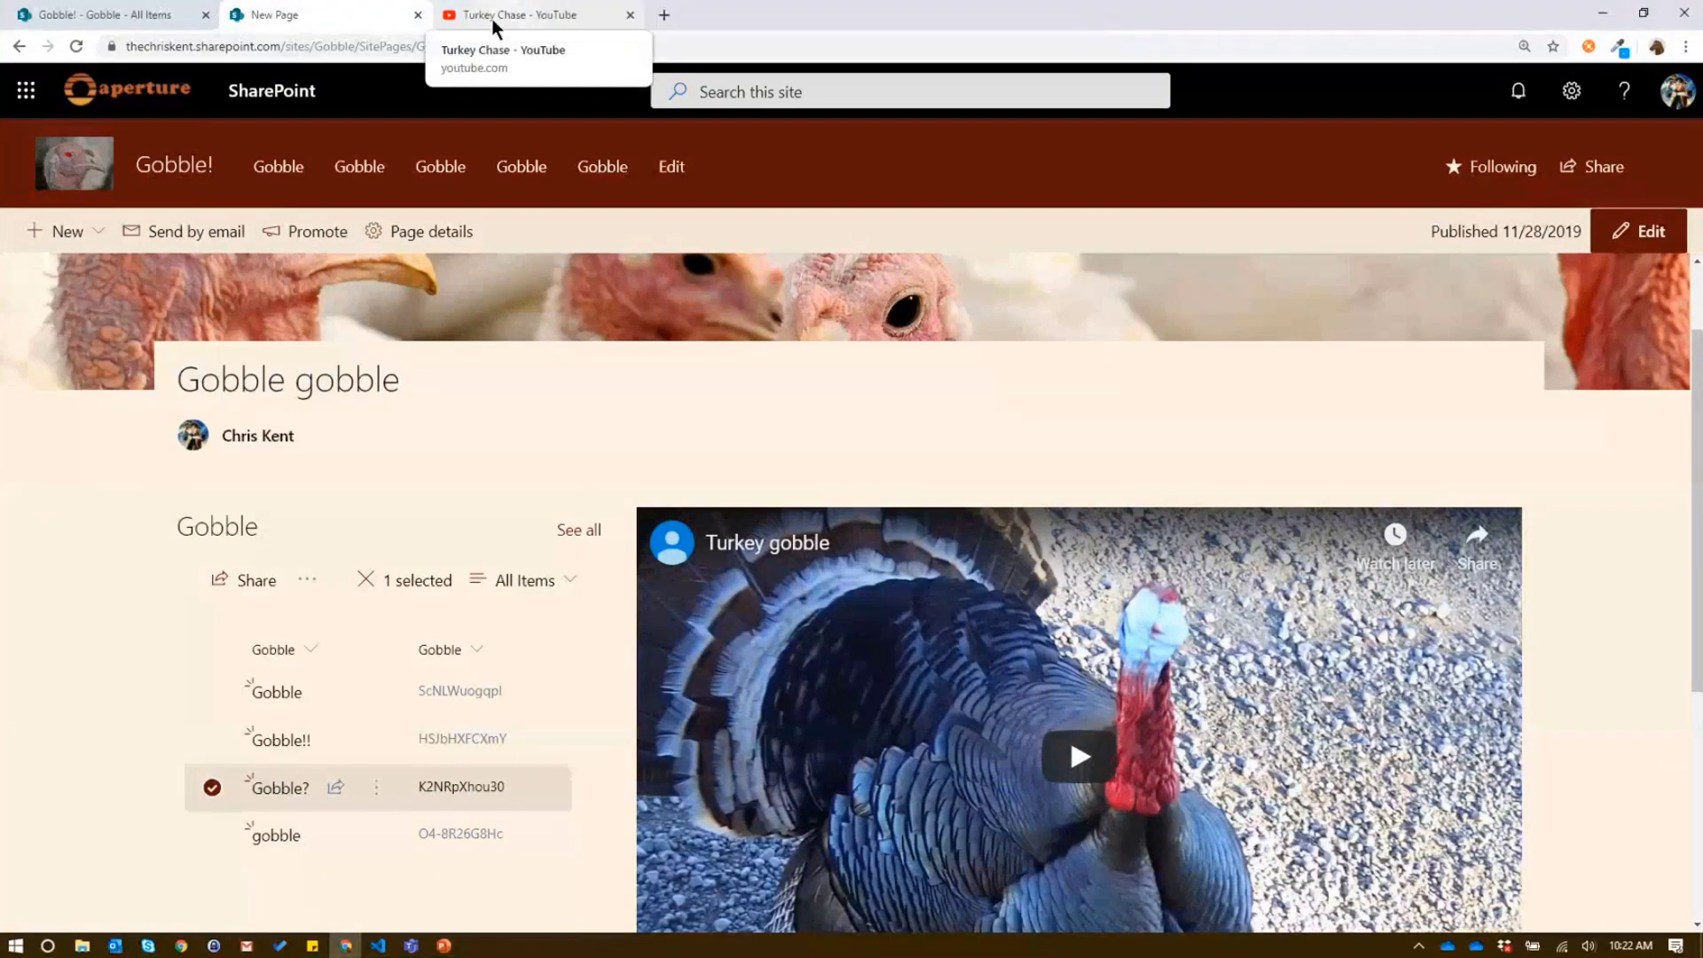
Open the Format current view pane for the Gobble list's All Items view.
left_click(113, 19)
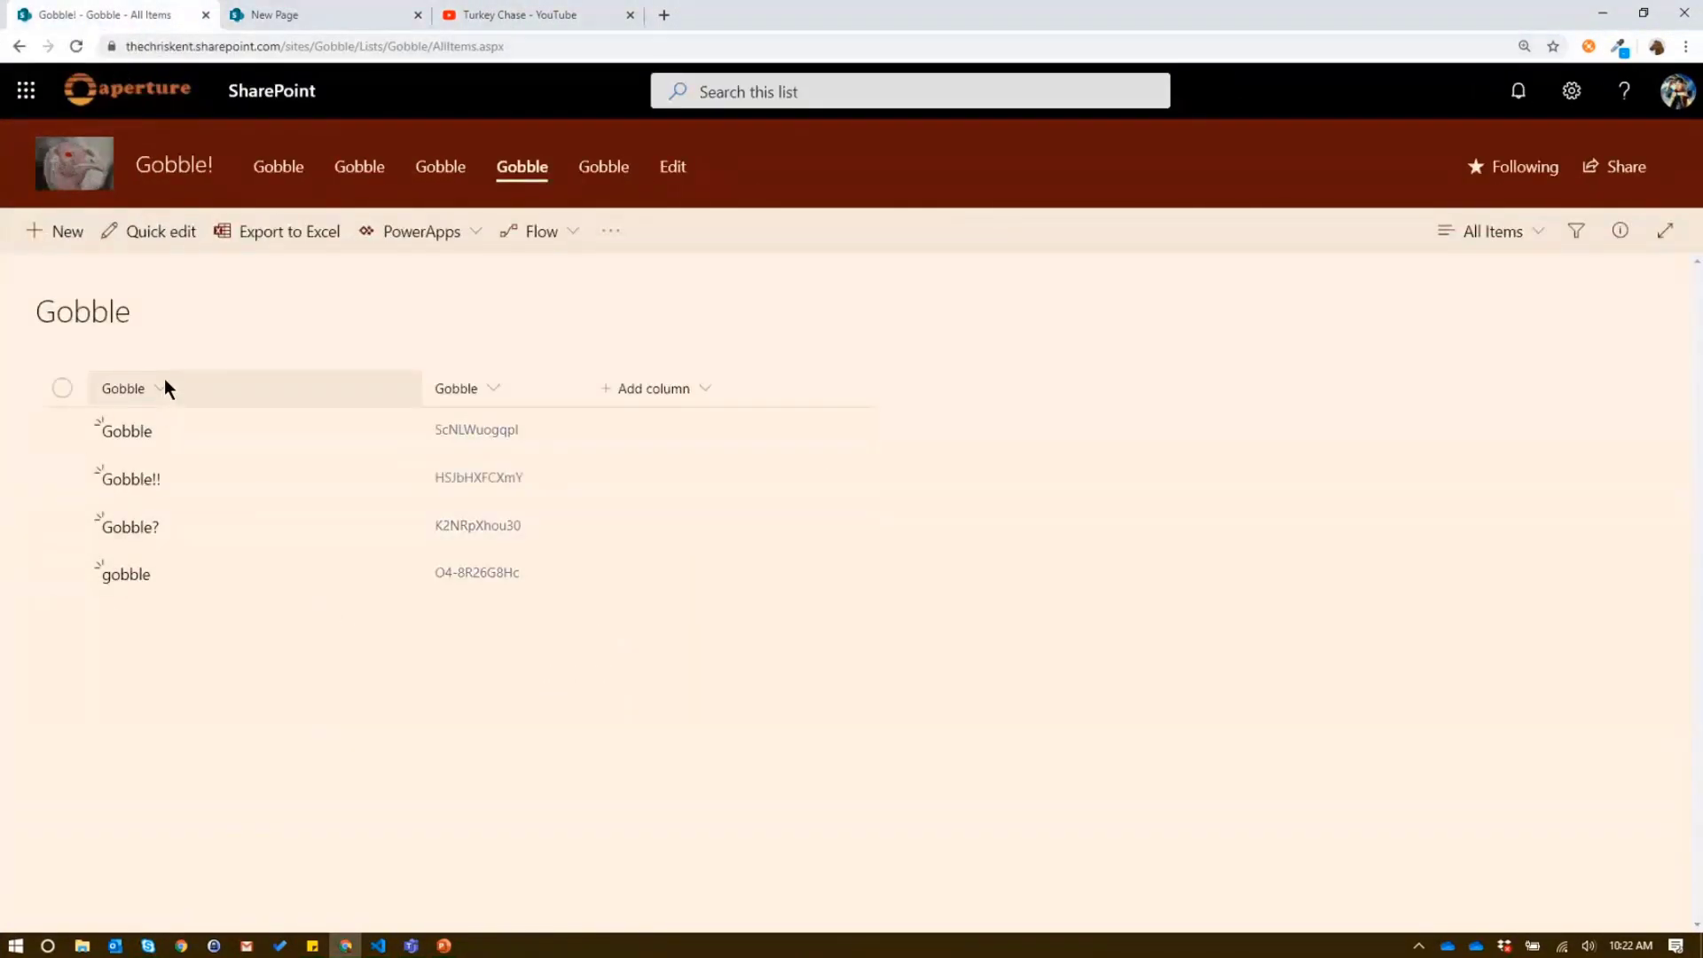
left_click(1477, 232)
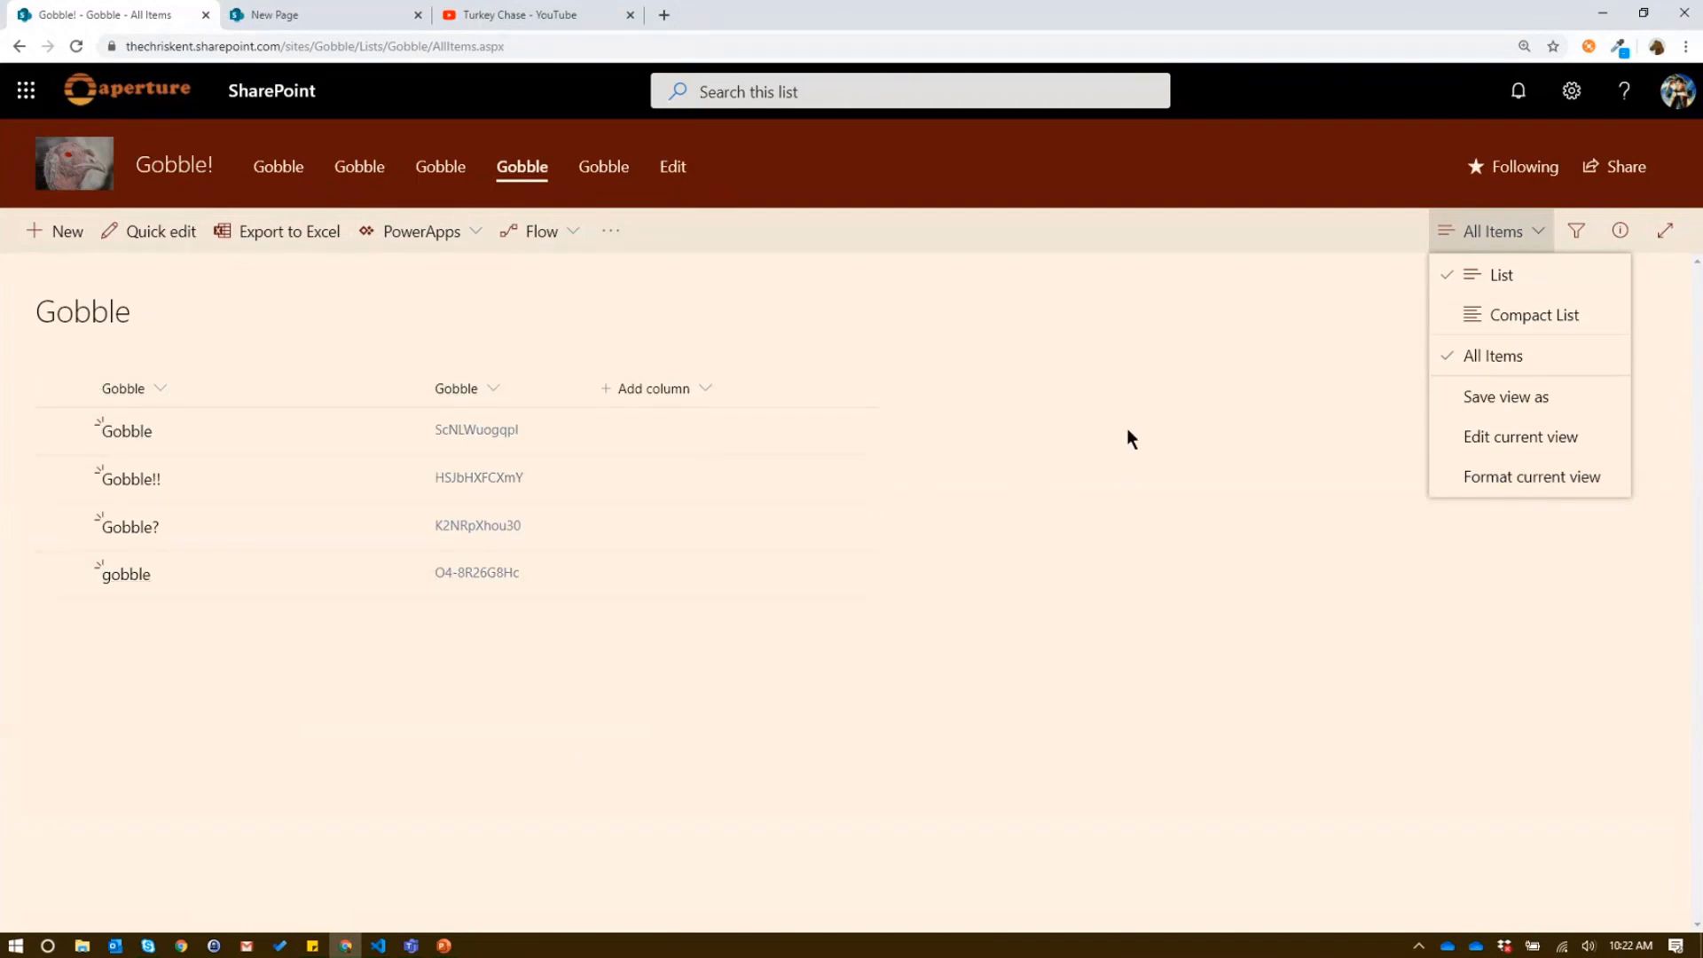
left_click(1532, 479)
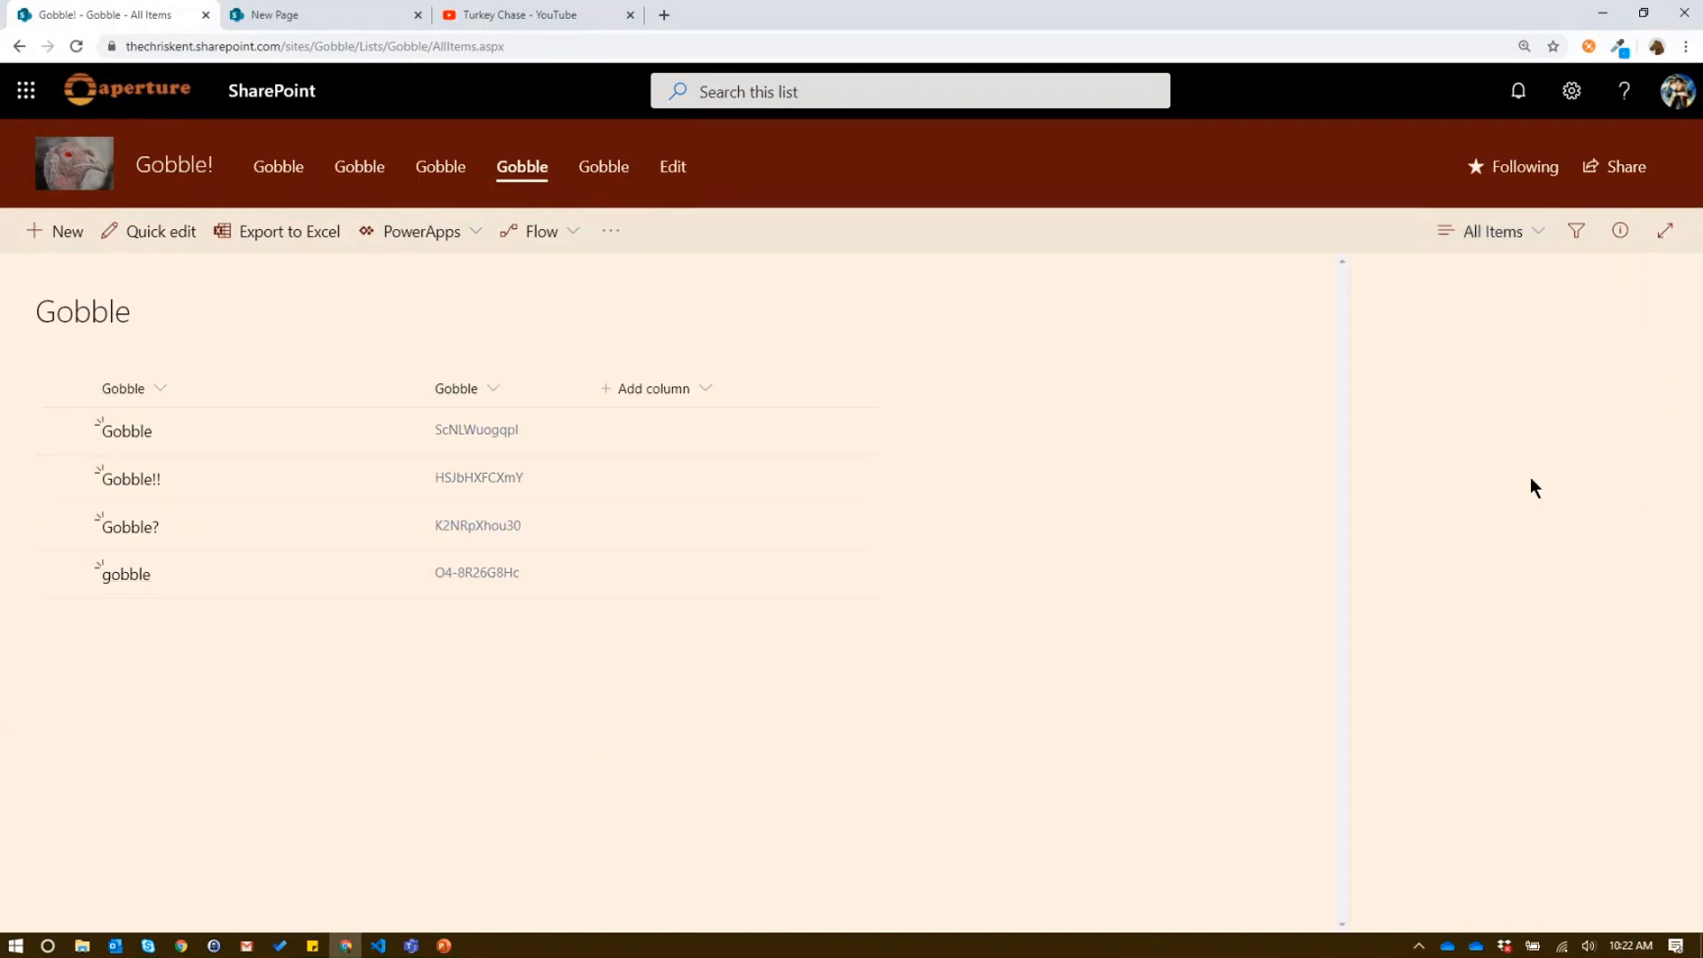
key("alt+Tab")
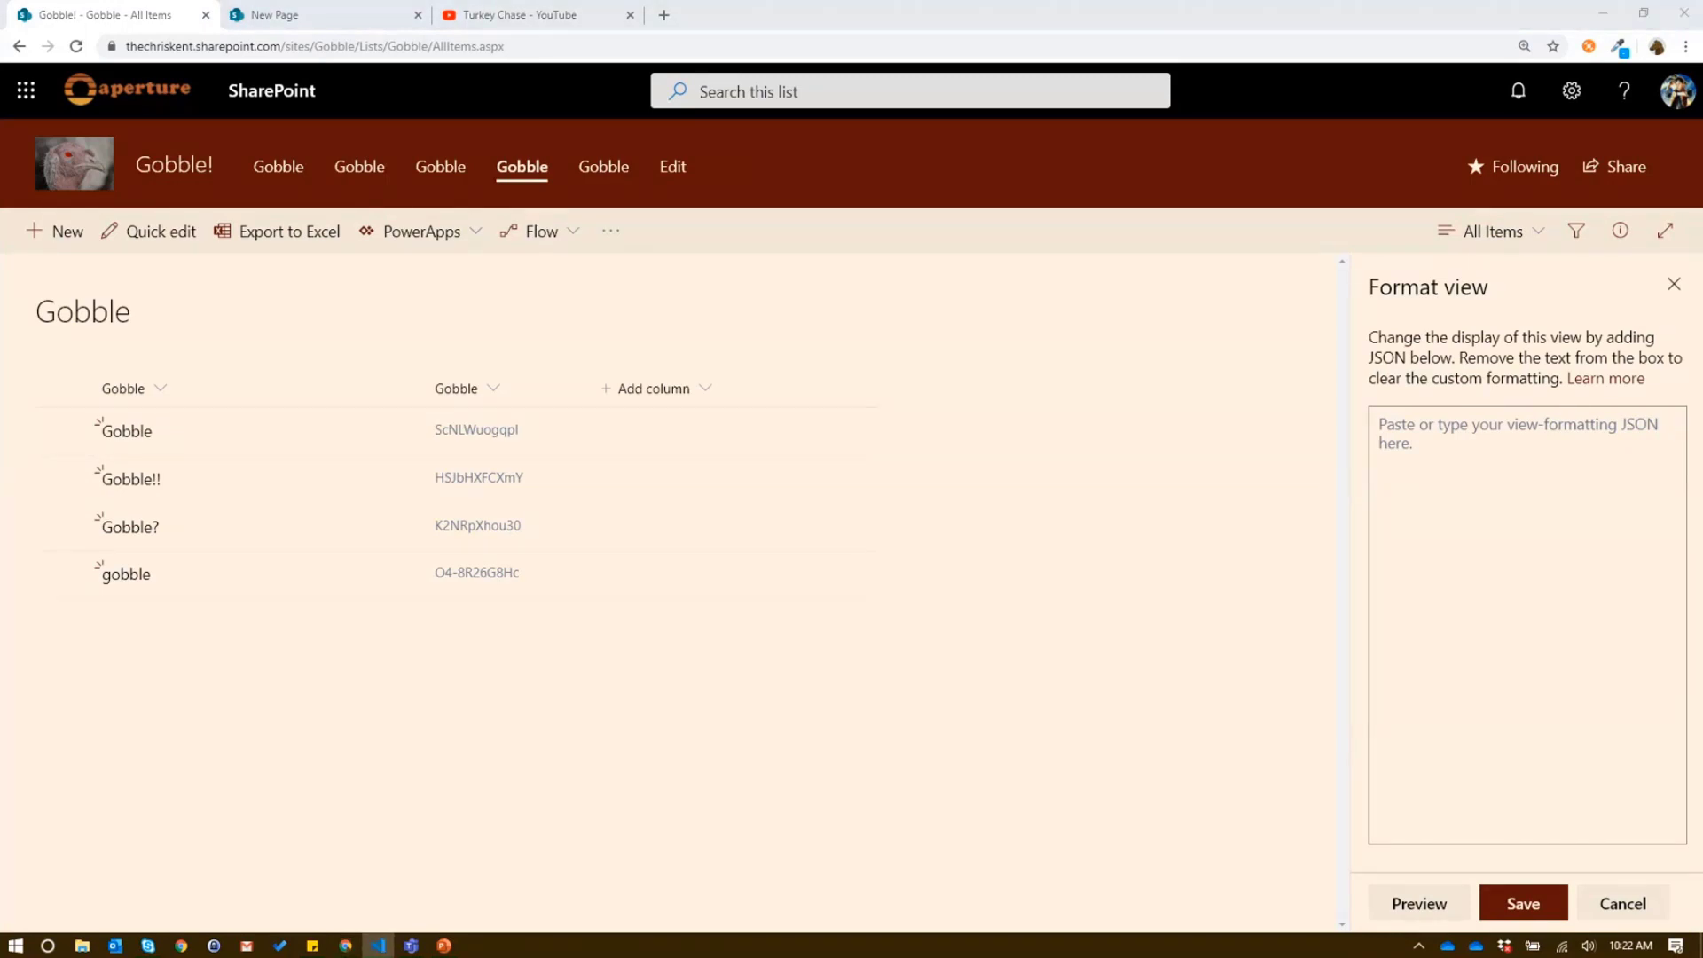
Paste the view-formatting JSON, preview it, check hideColumnHeader, and save it to the view.
left_click(1490, 525)
key("ctrl+v")
left_click(1424, 901)
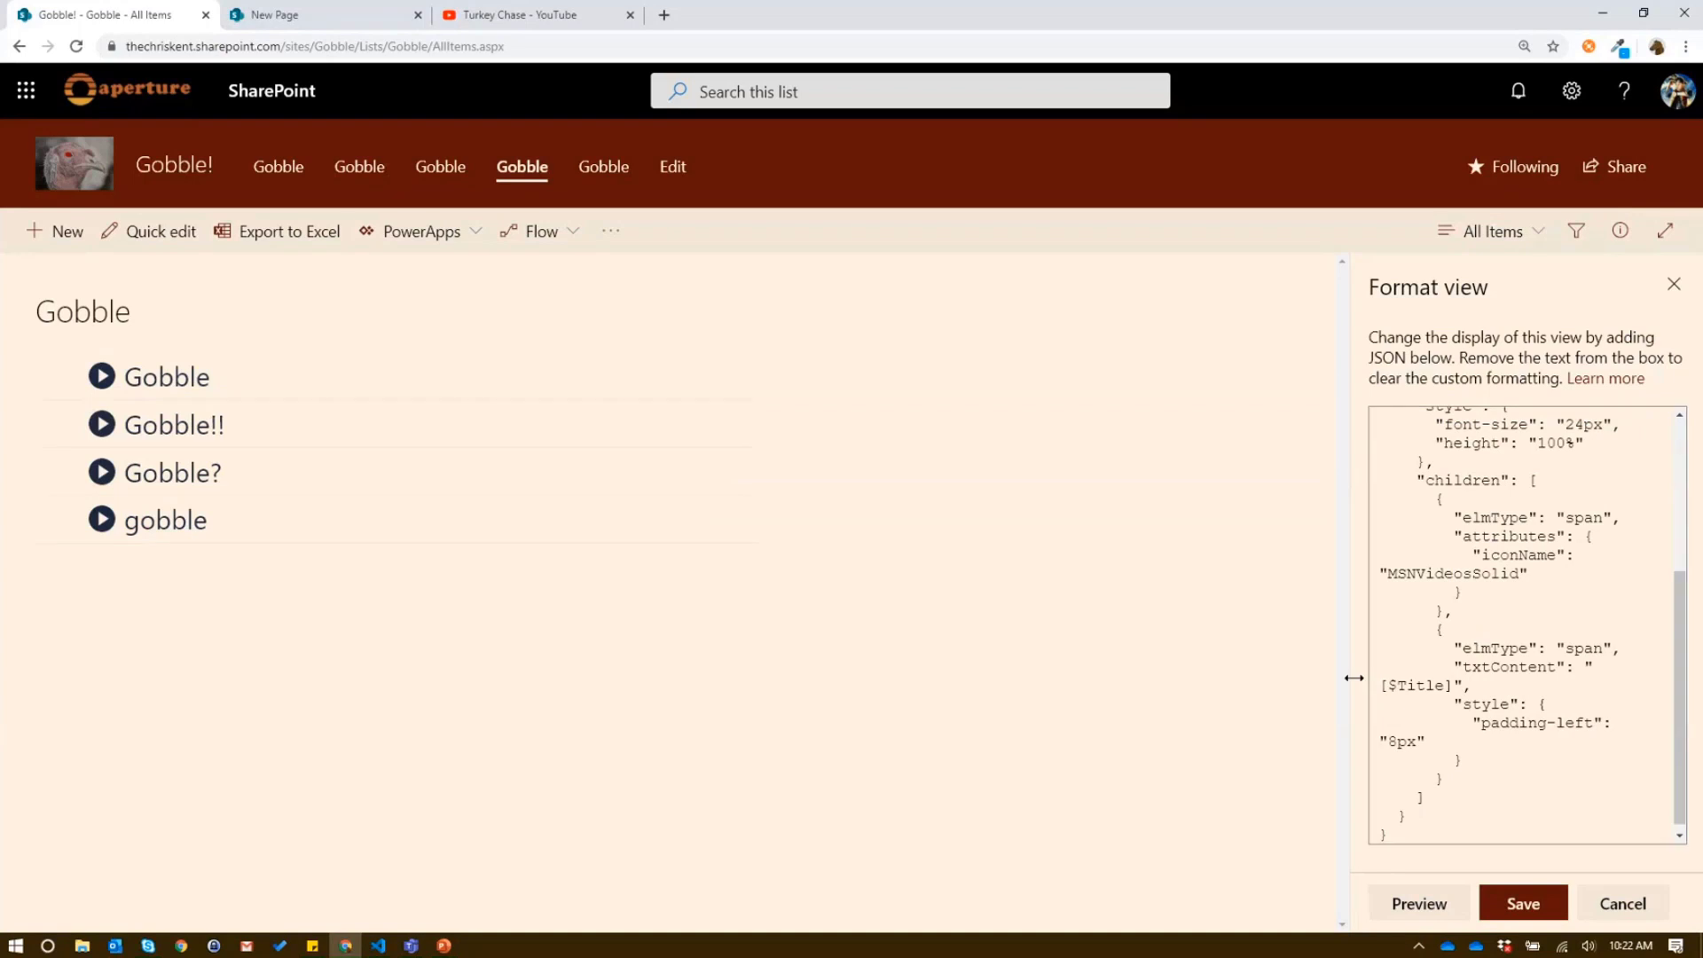
left_click_drag(1350, 677, 1010, 686)
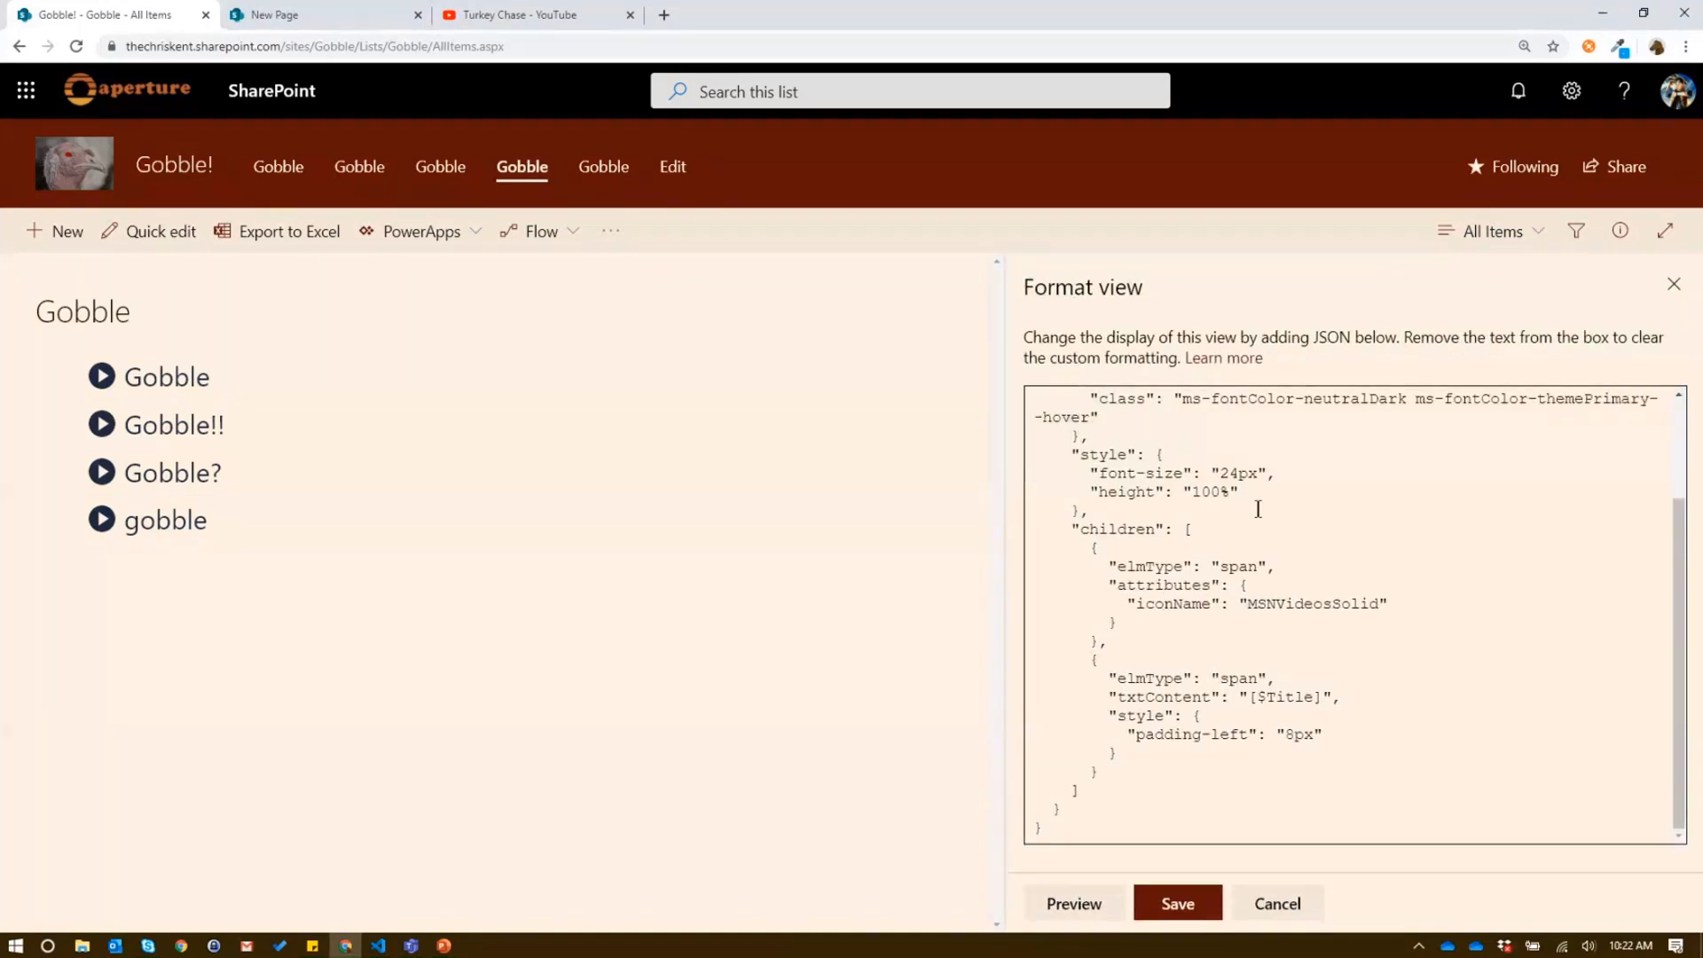
scroll(1180, 504, "up", 3)
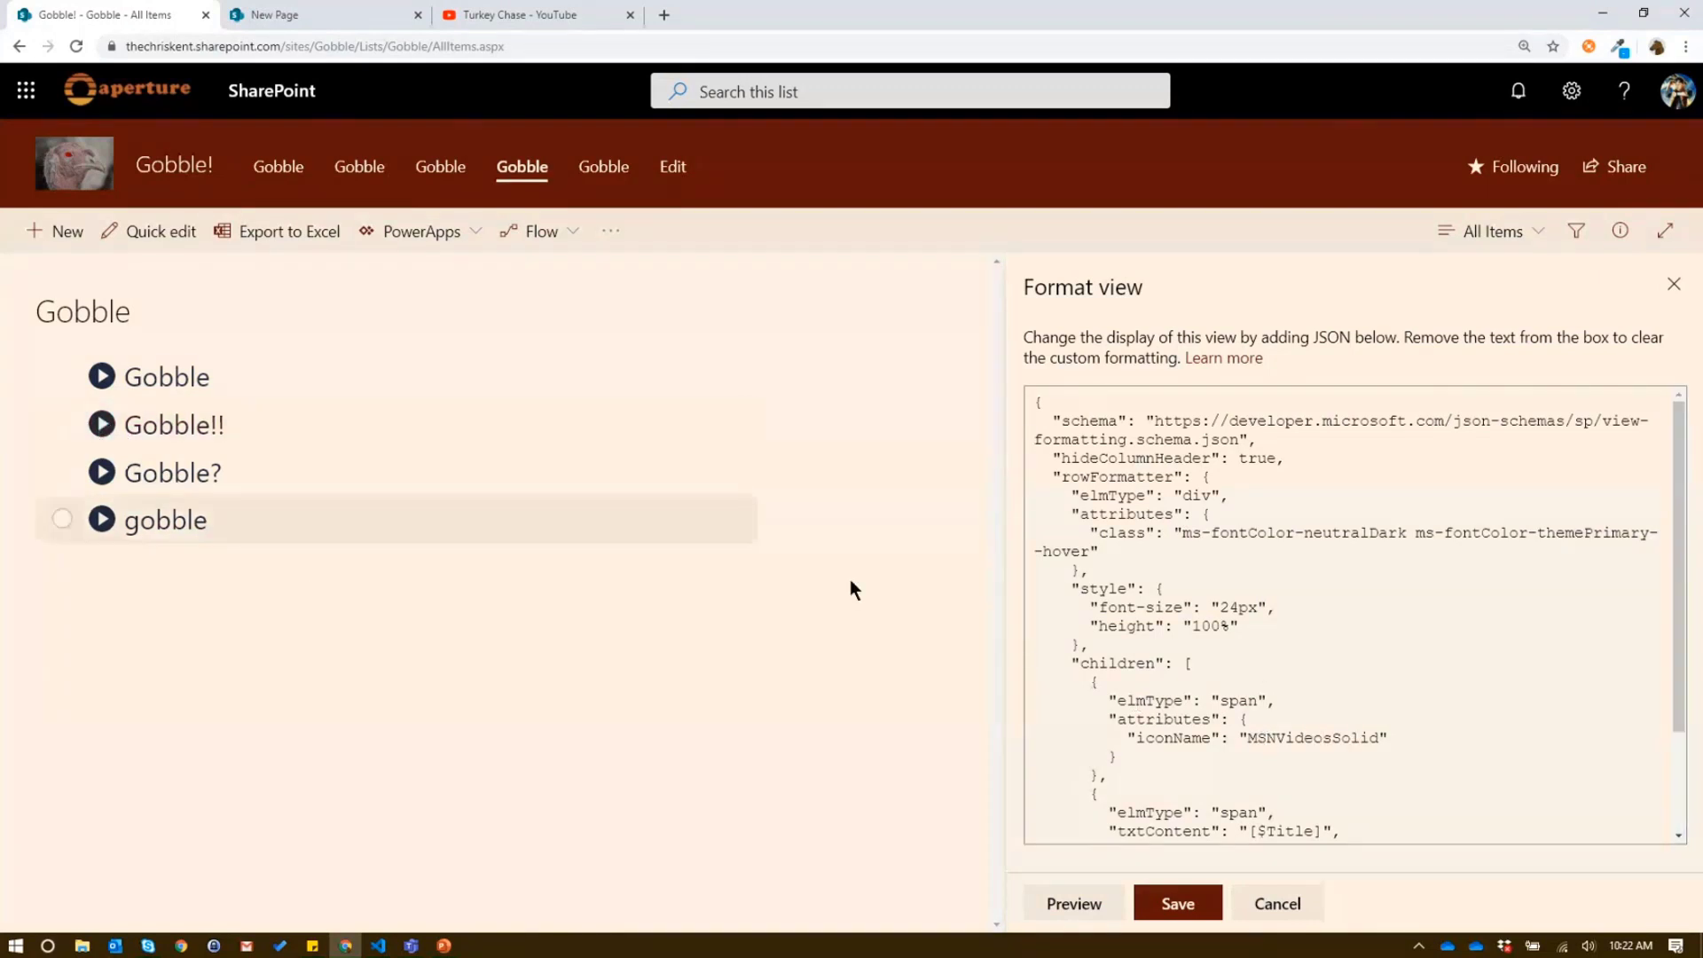
scroll(1282, 705, "down", 2)
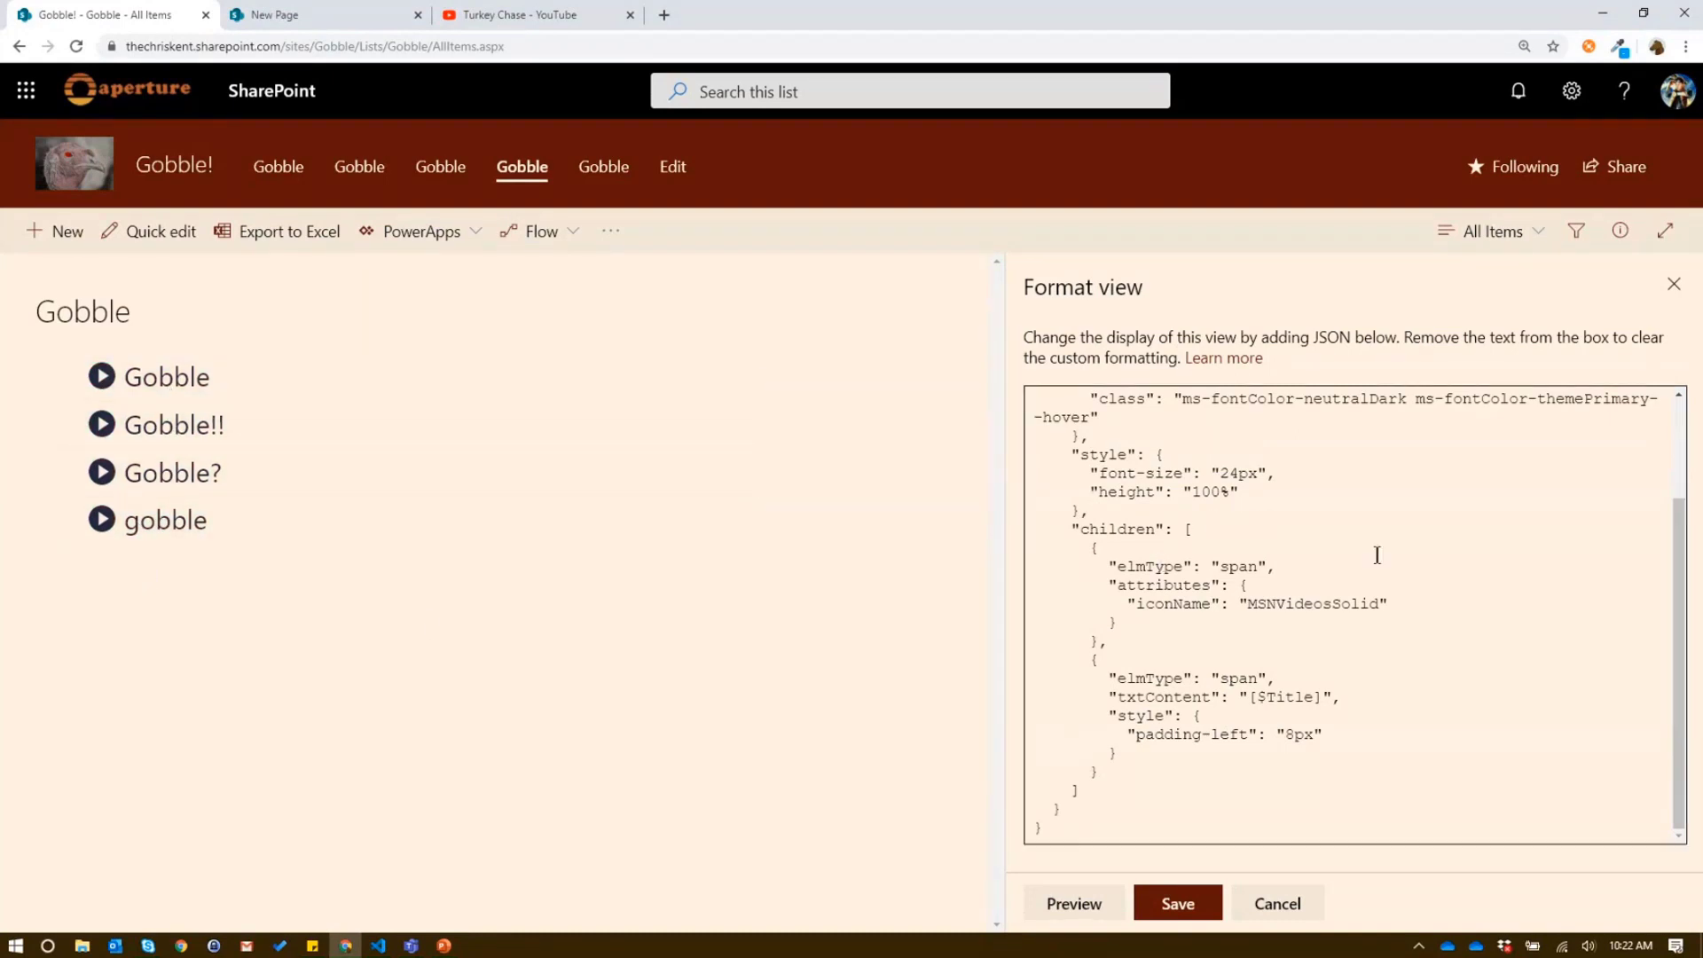
scroll(1233, 676, "up", 2)
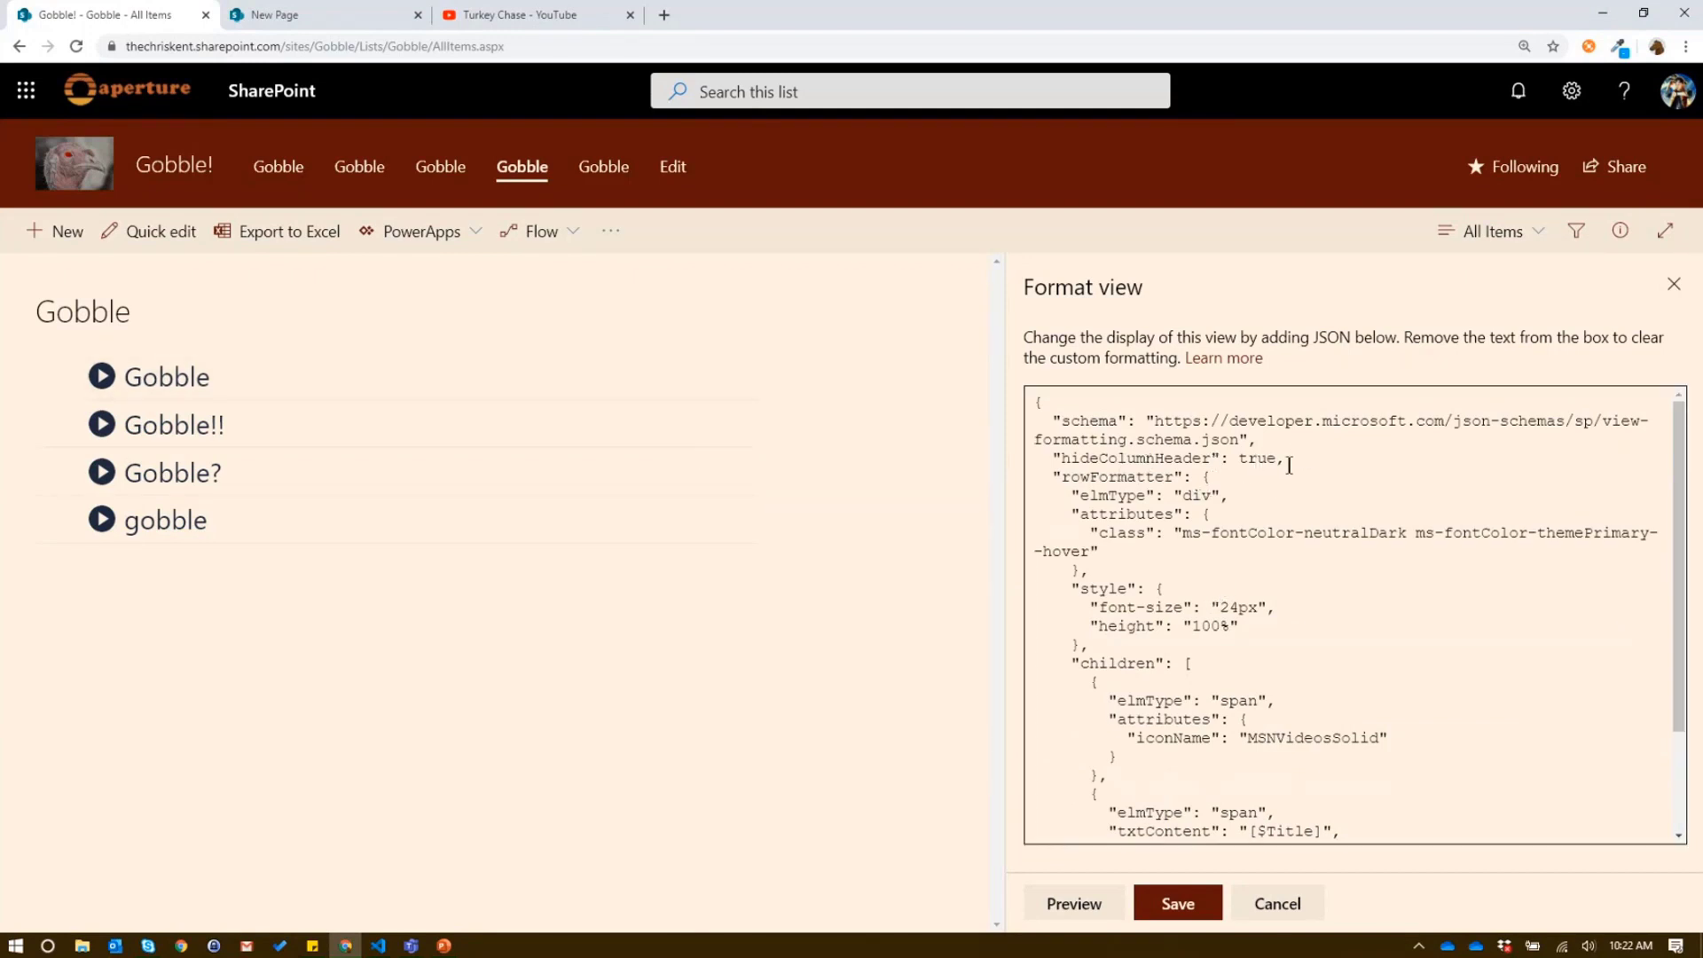
left_click_drag(1289, 459, 1052, 458)
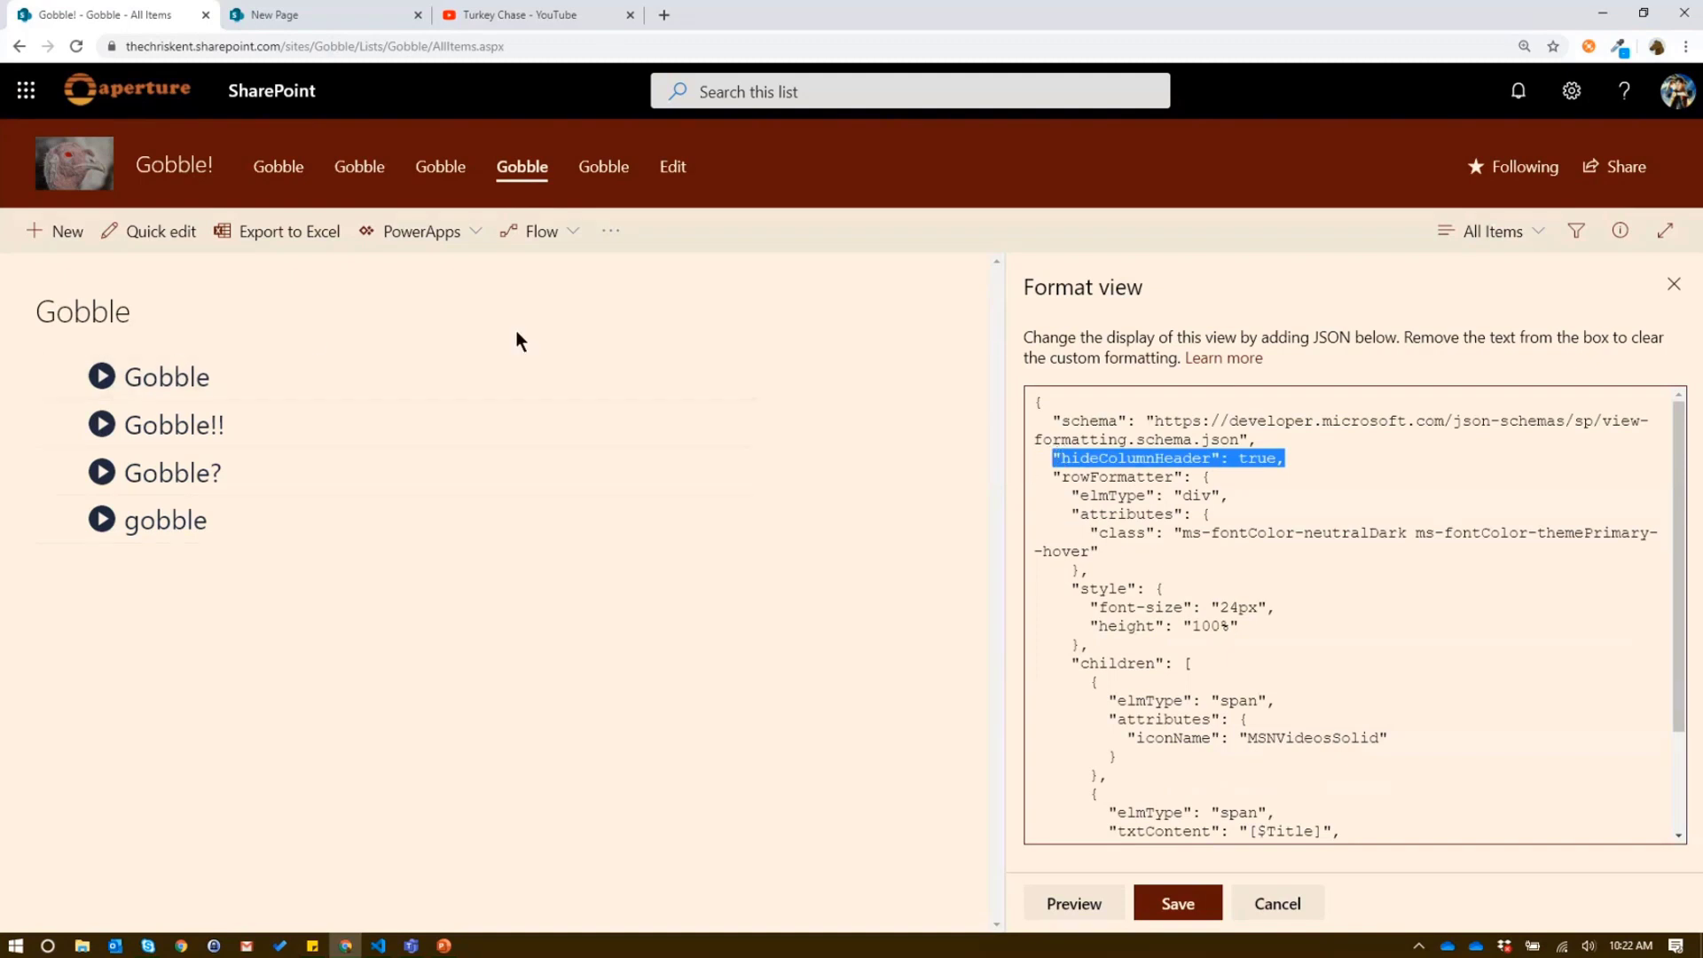
left_click(1203, 904)
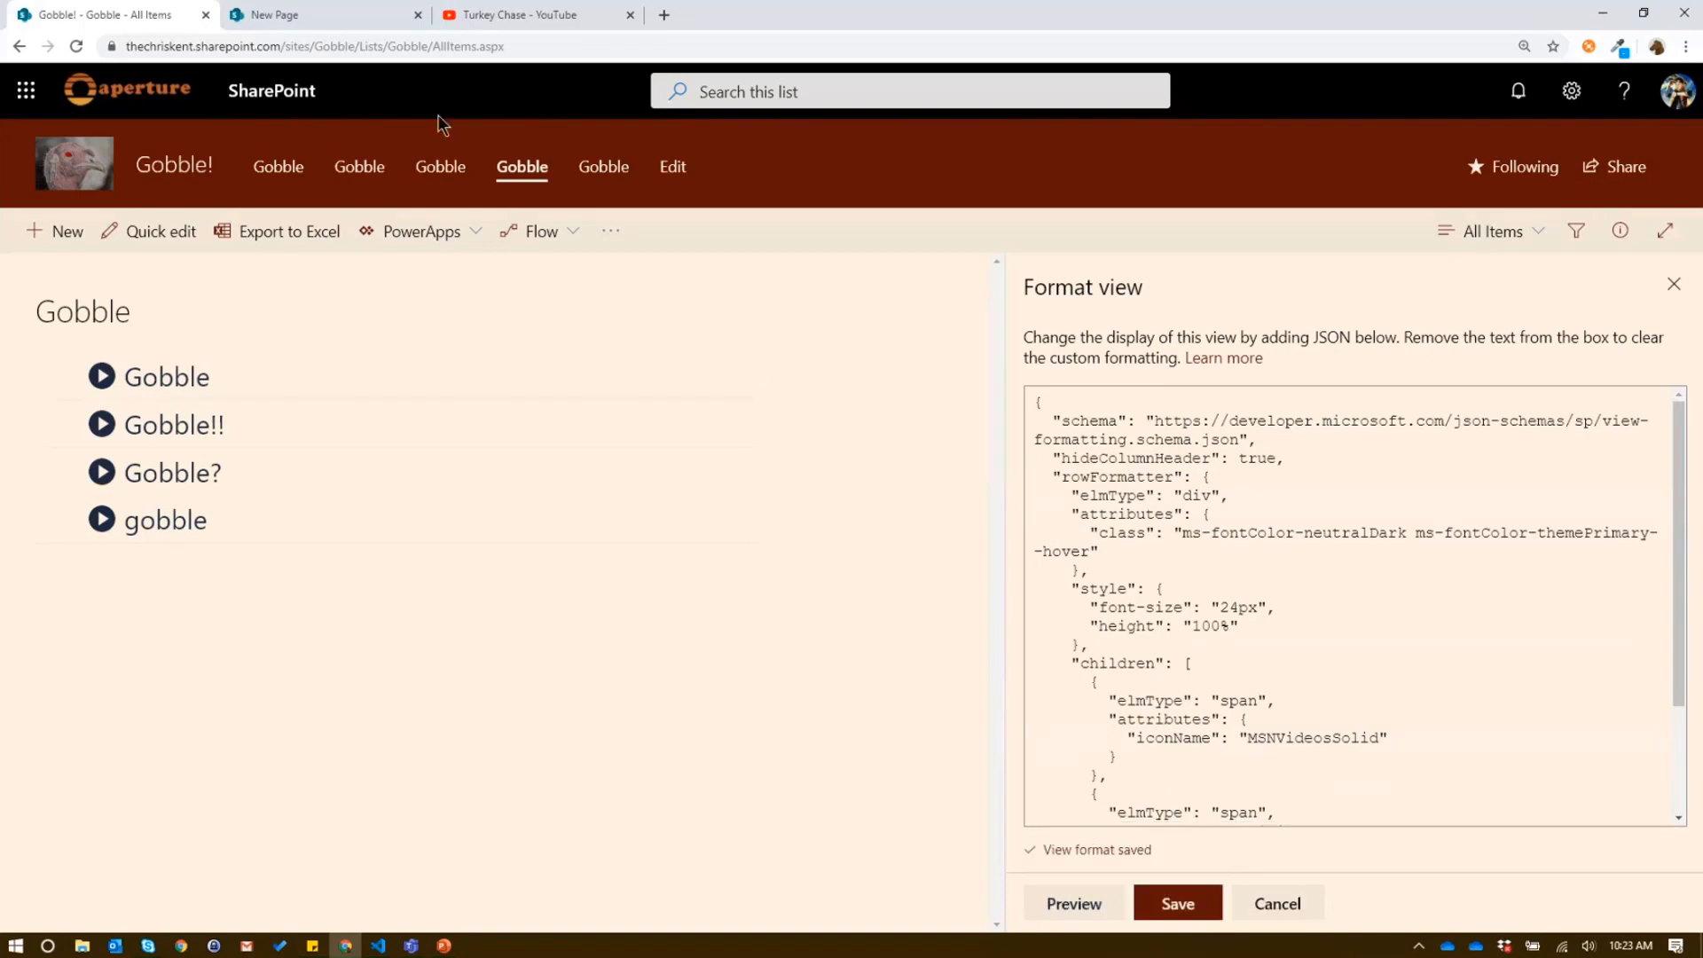
Reload the Gobble gobble page and put it into edit mode.
left_click(322, 16)
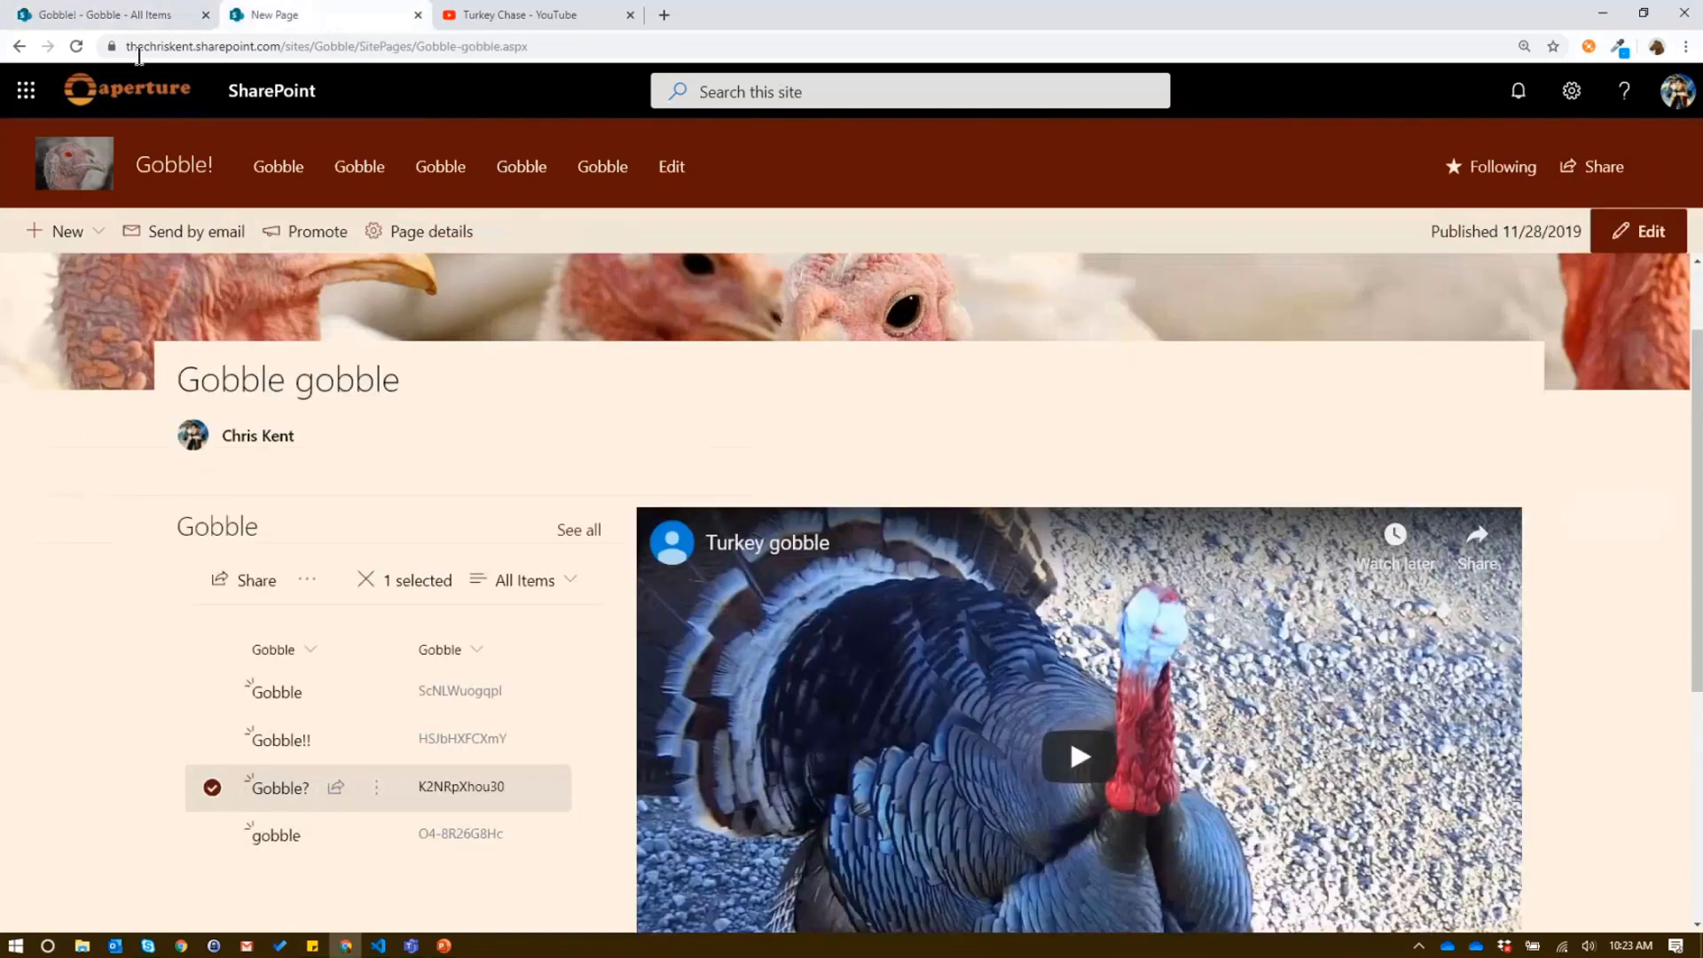
left_click(76, 46)
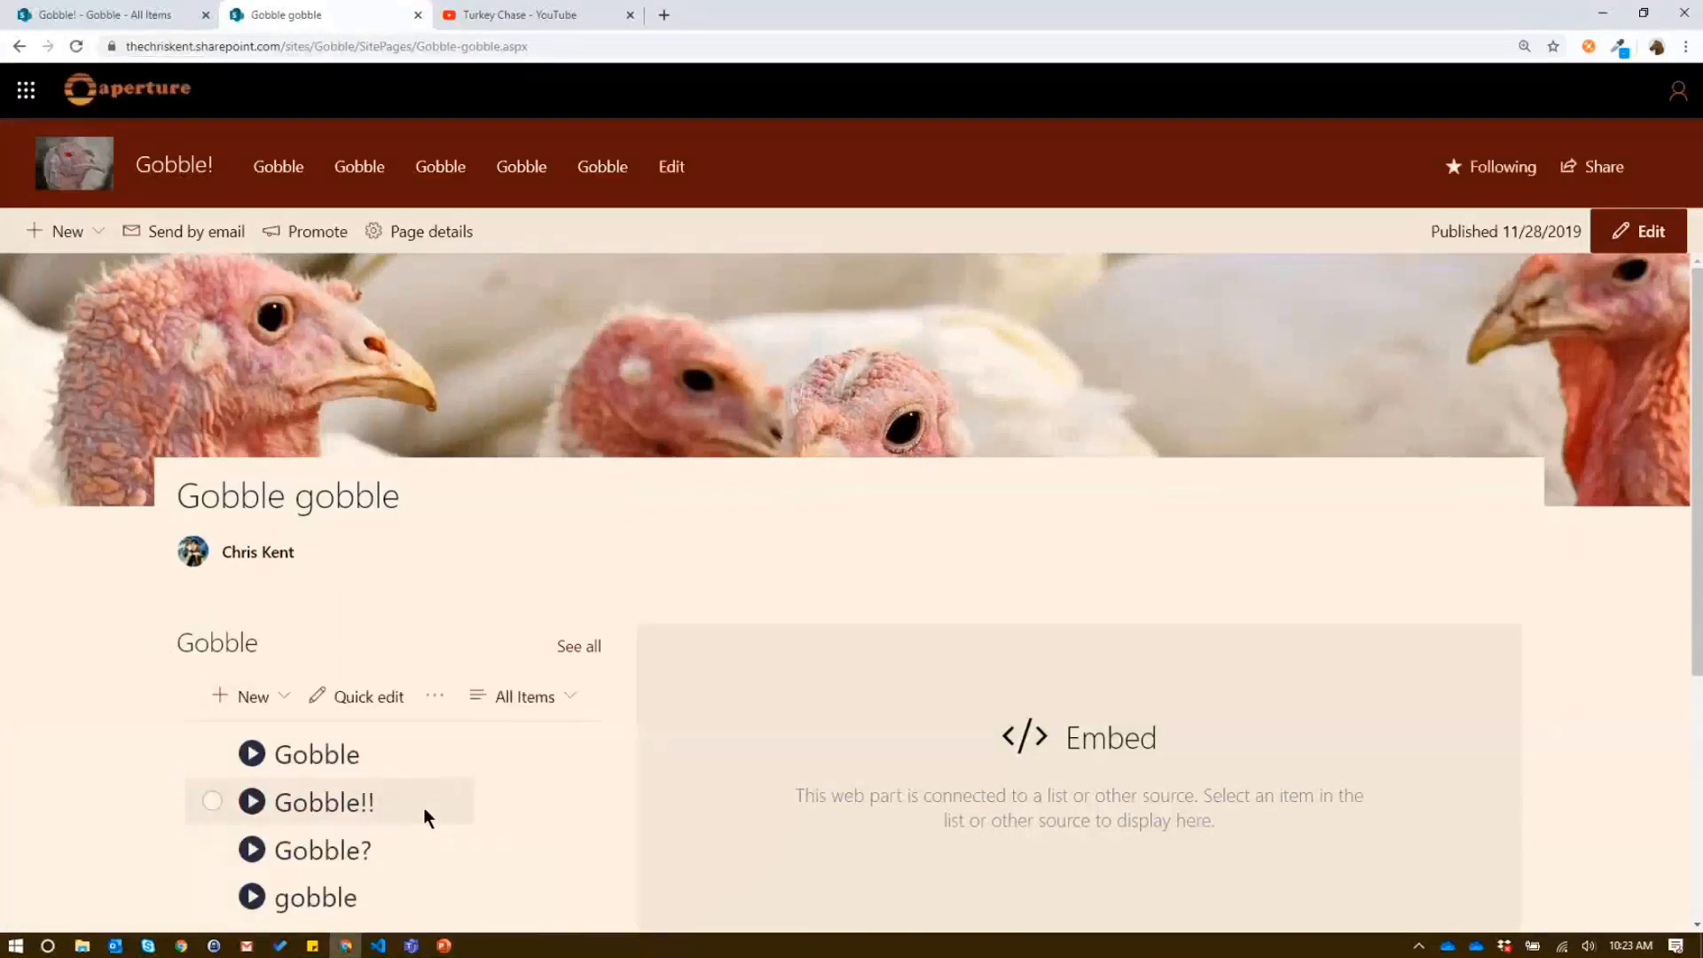
left_click(1641, 231)
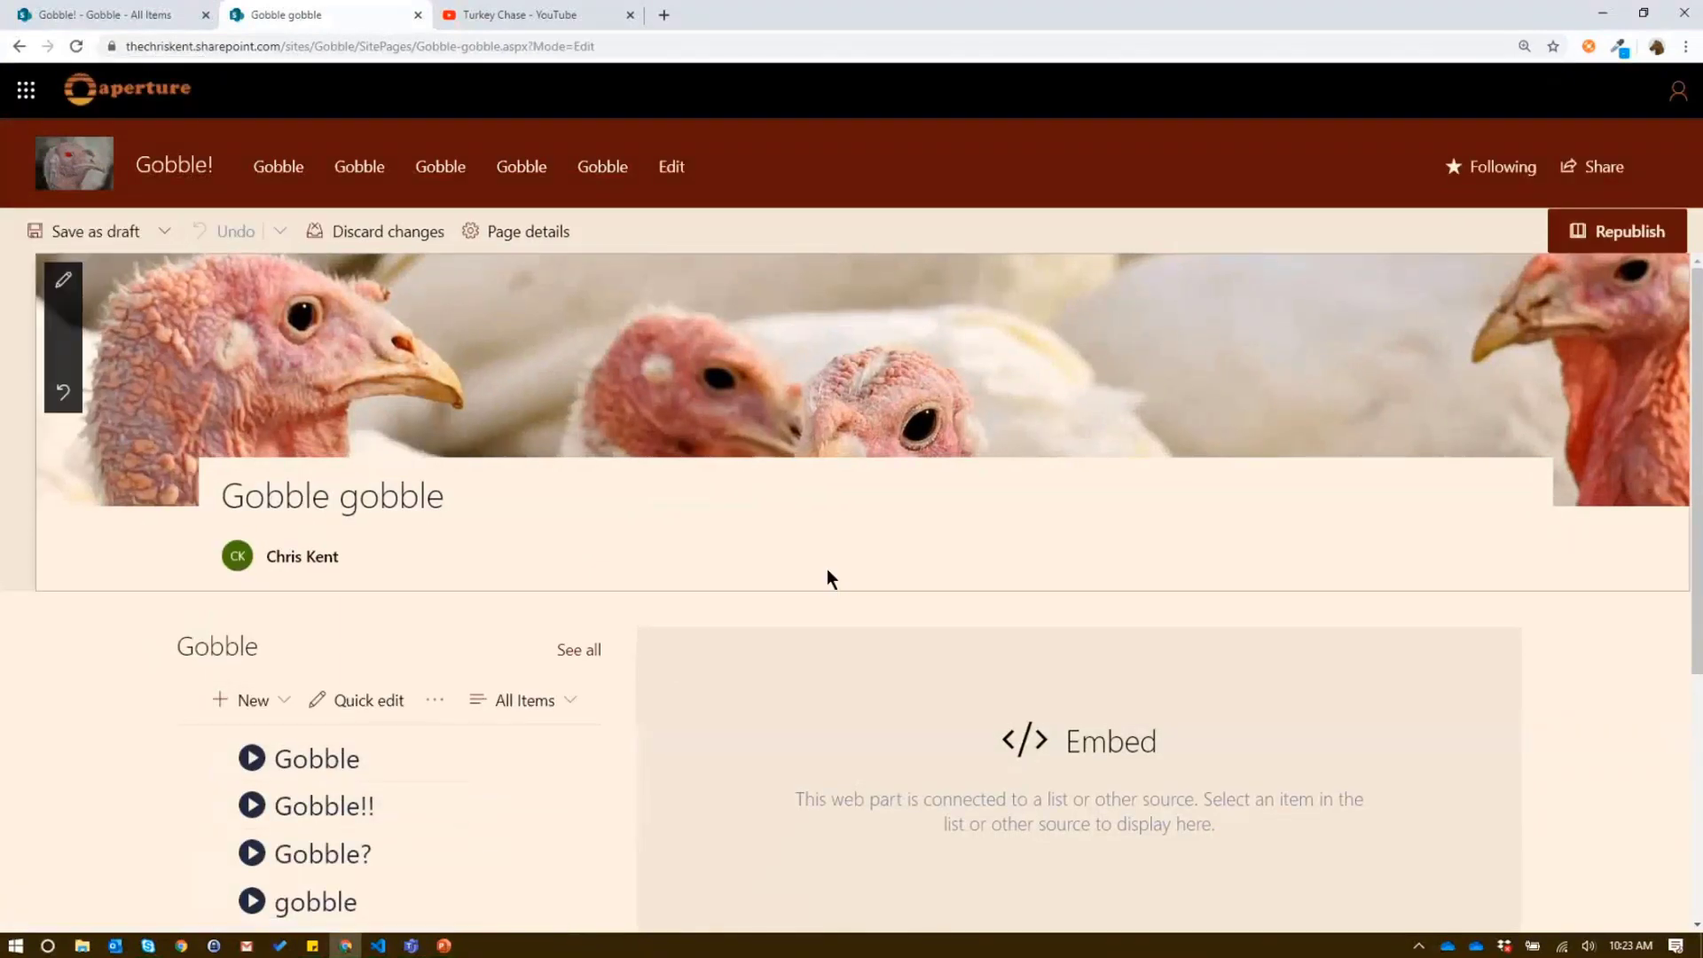
Turn on Hide command bar for the Gobble list web part and republish the page.
left_click(229, 691)
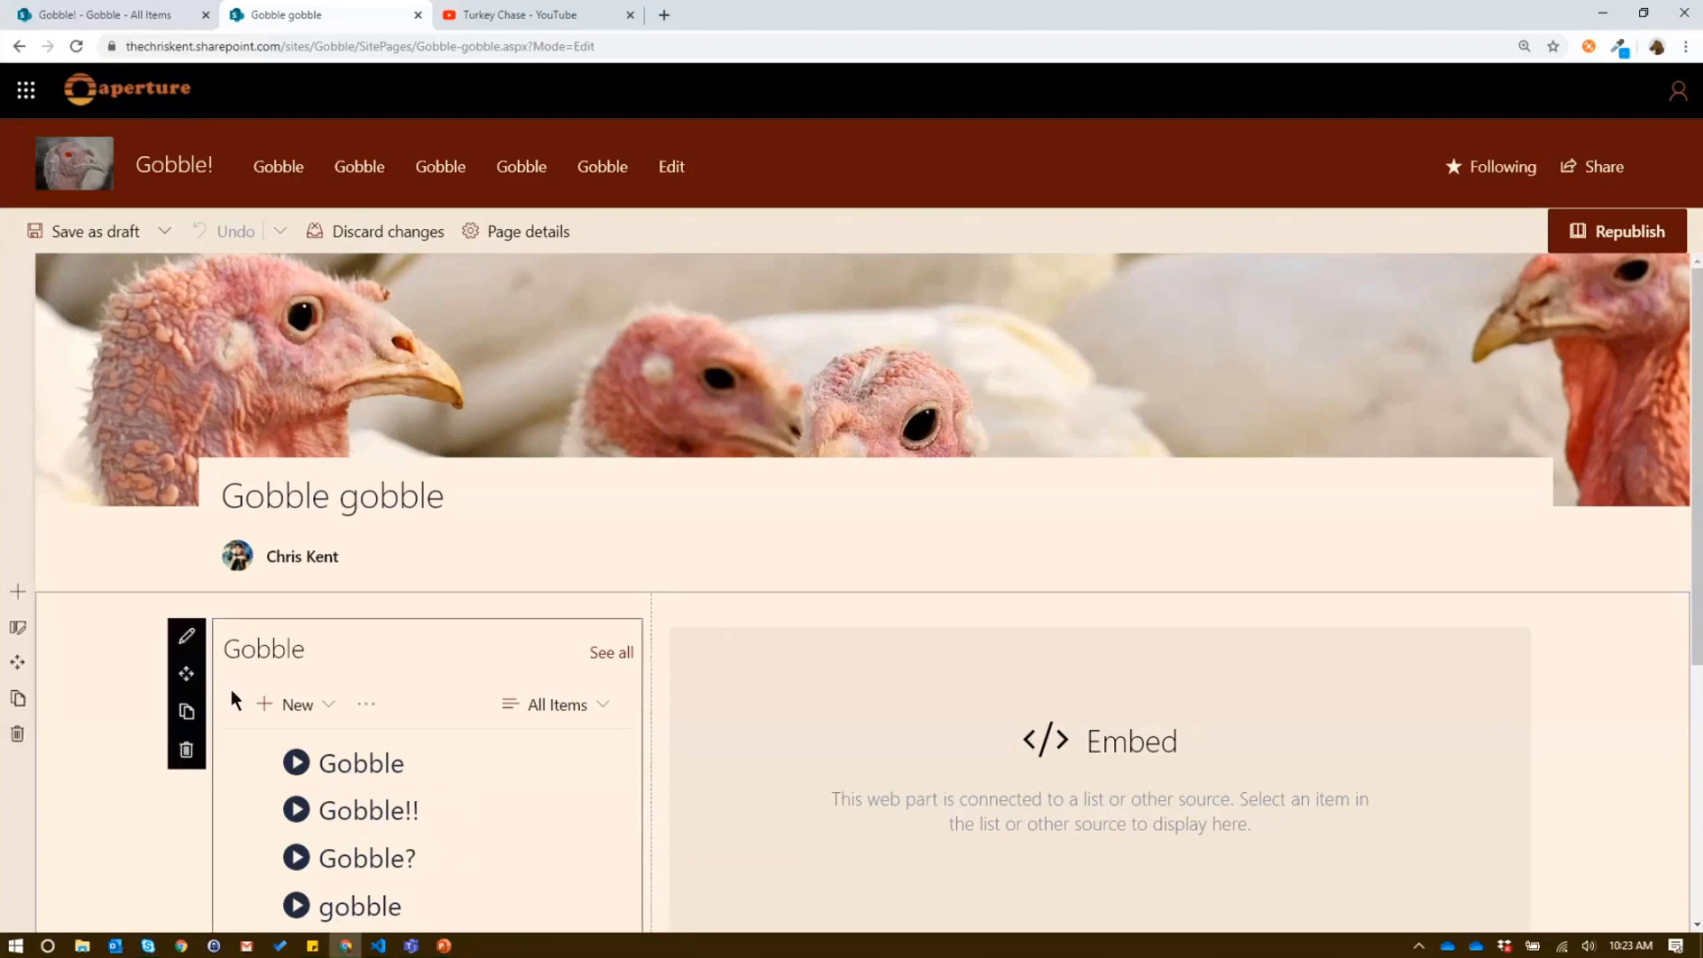
left_click(187, 637)
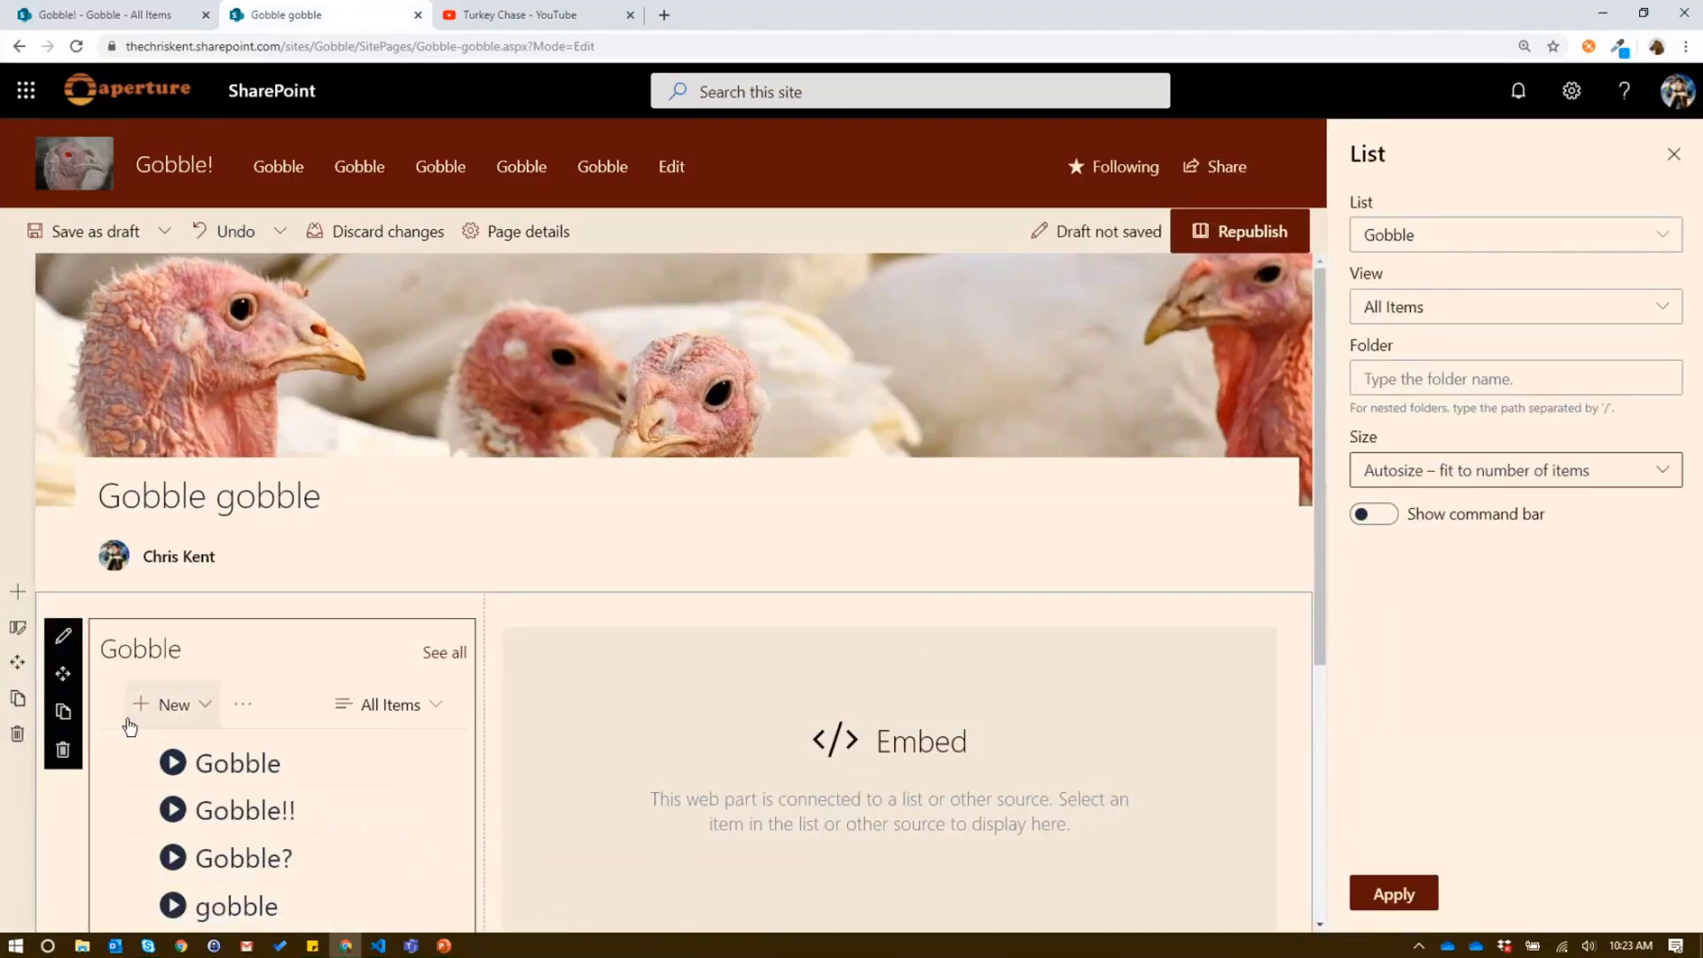
left_click(1382, 521)
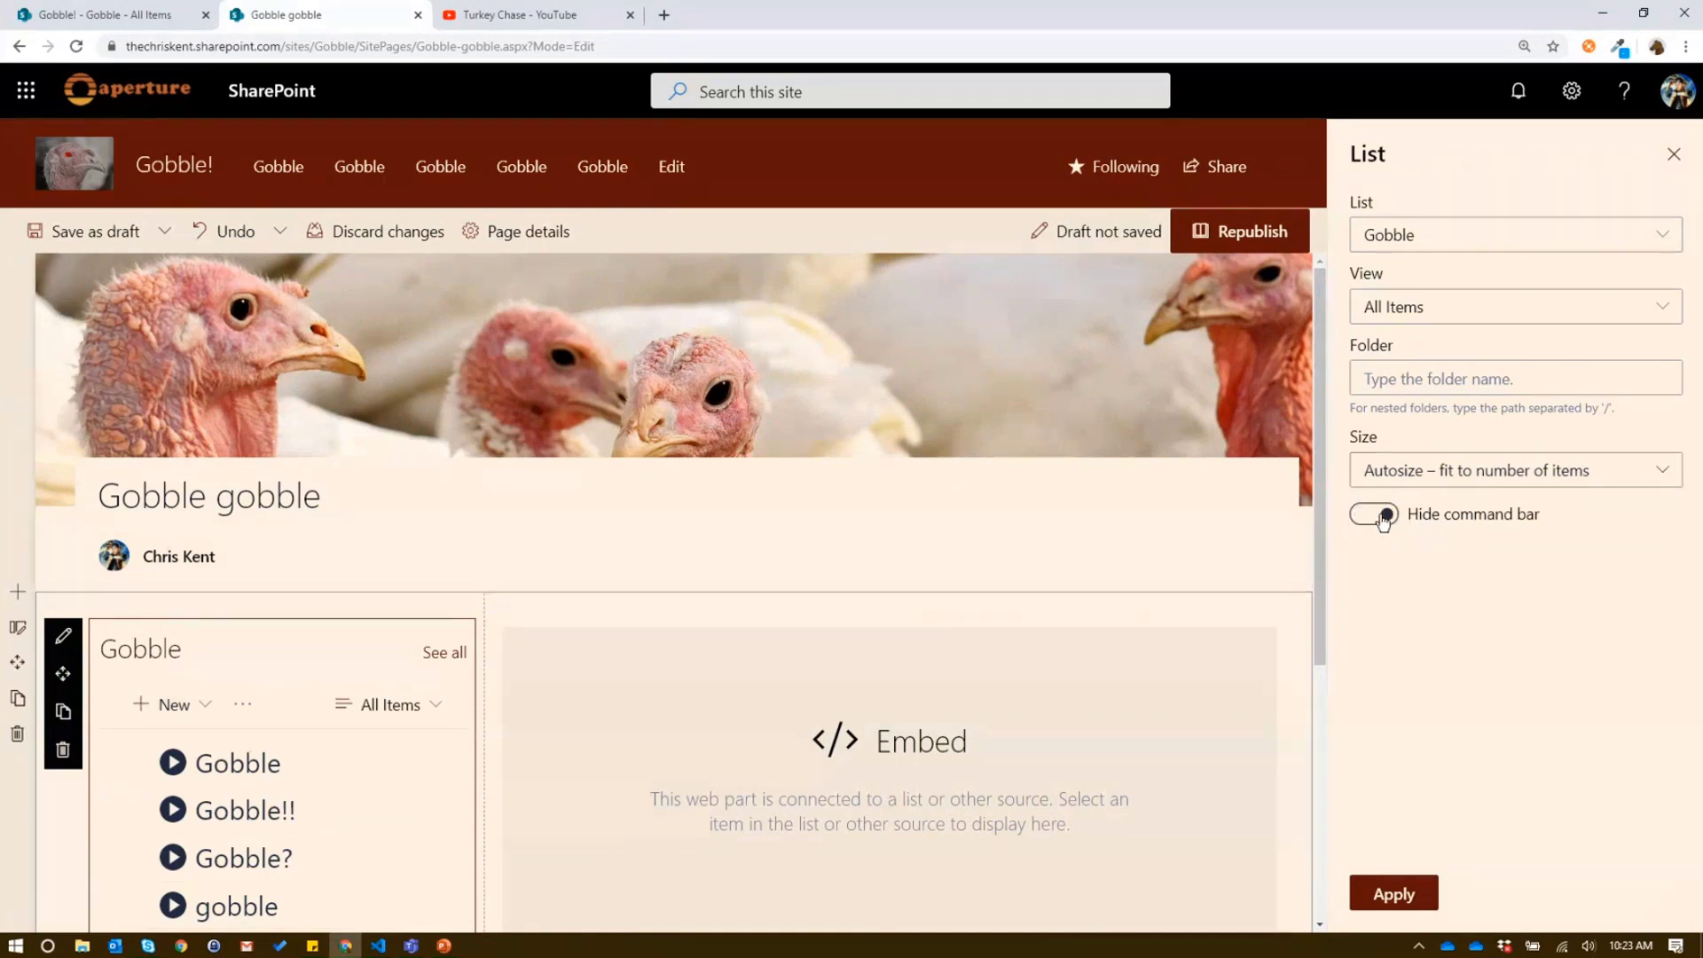
left_click(1430, 891)
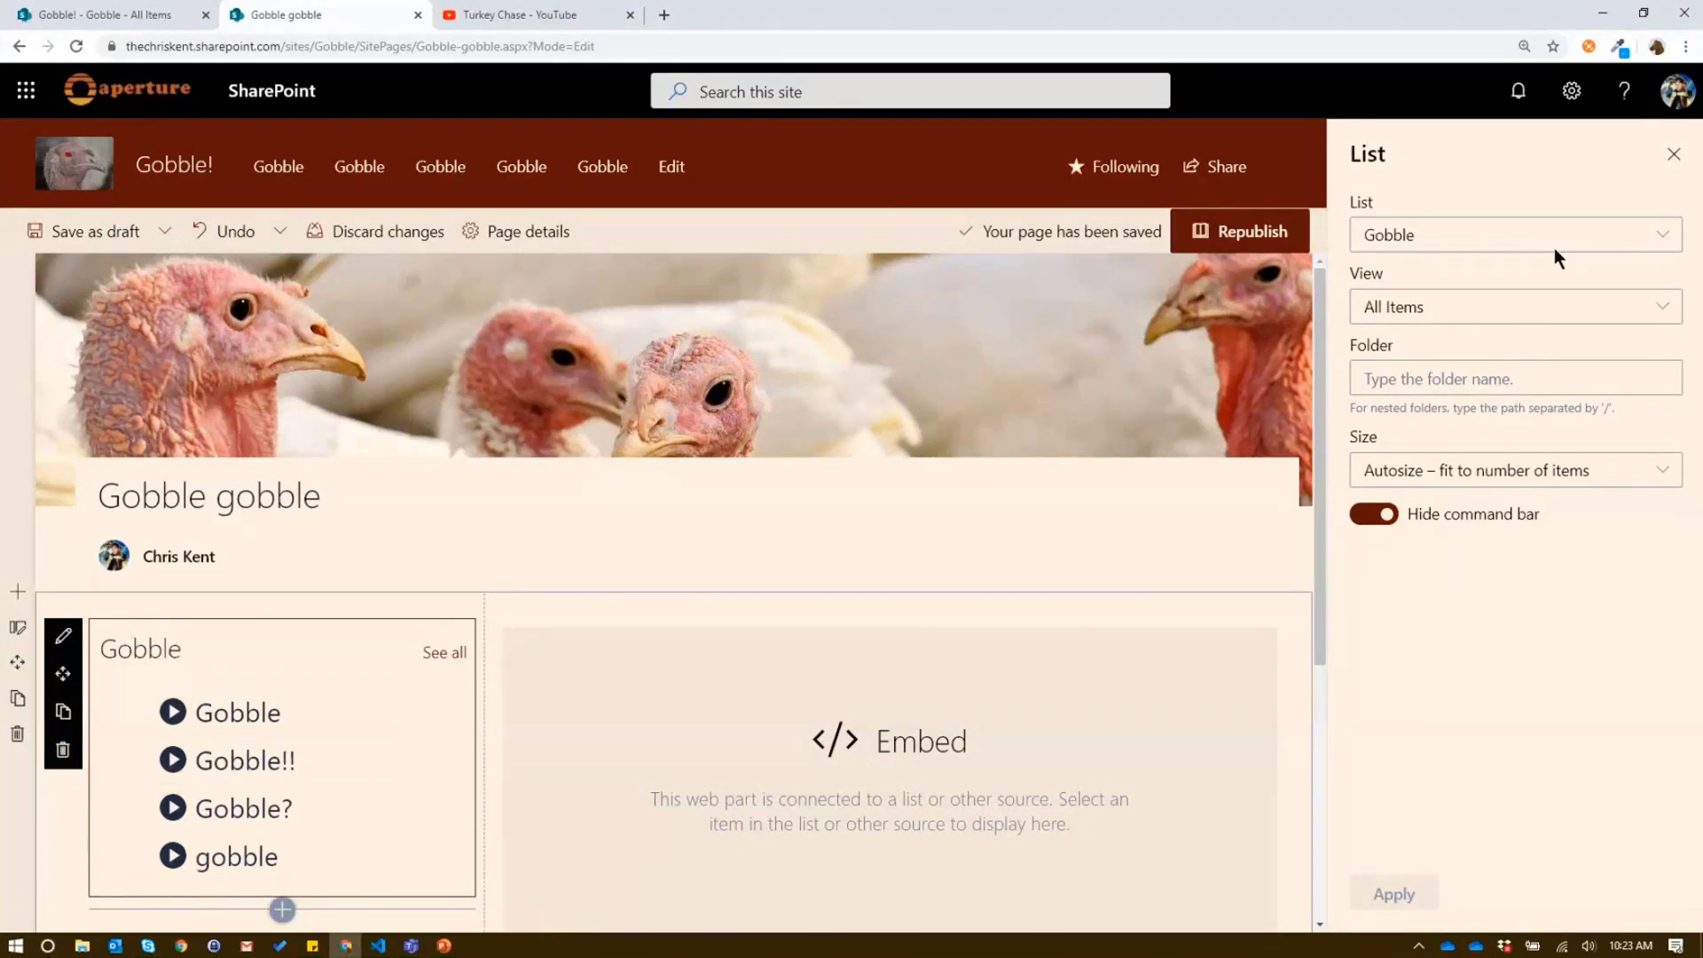
left_click(1672, 158)
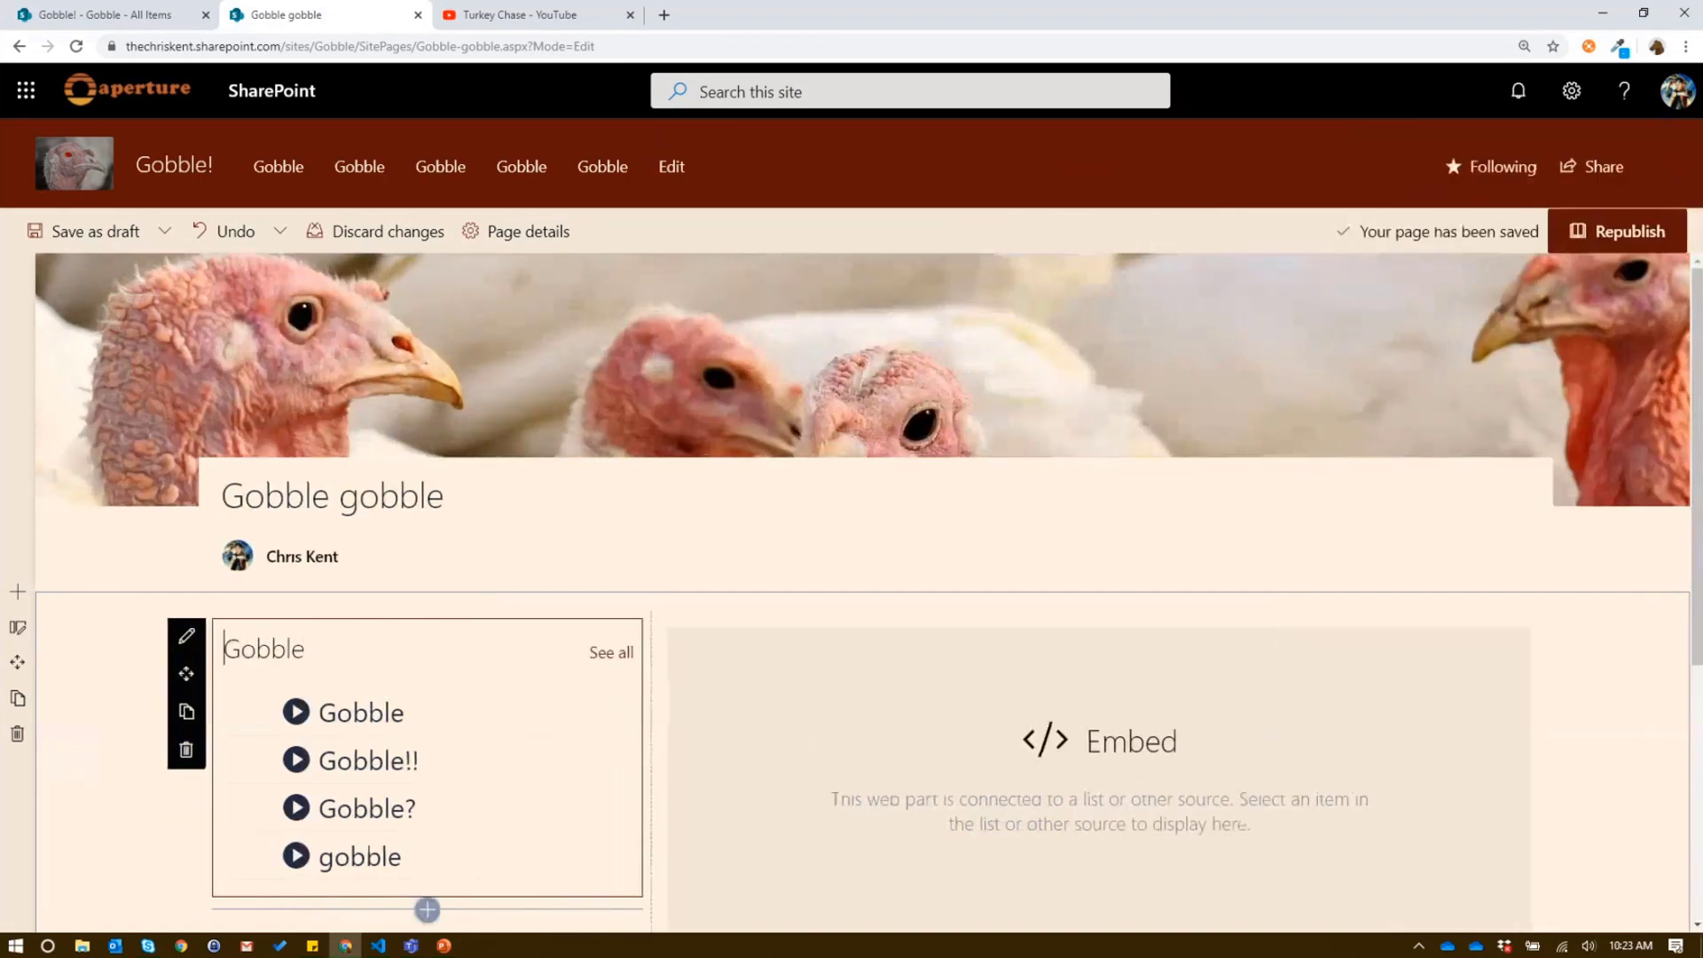
left_click(1618, 245)
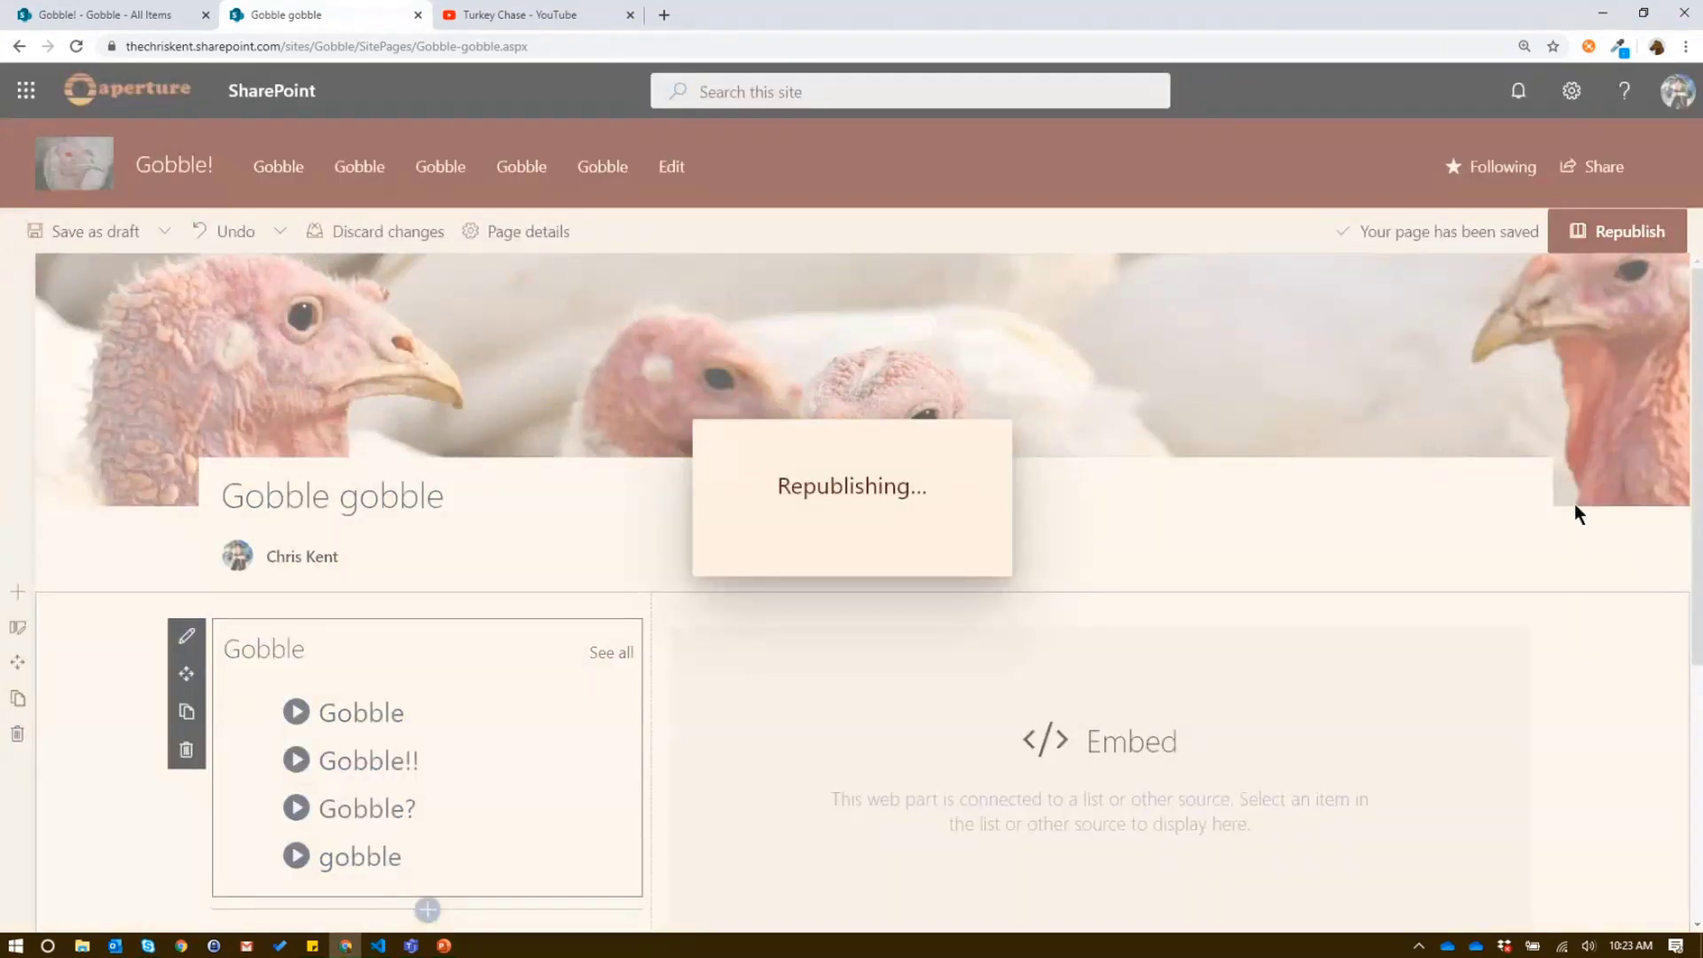
Test the Gobble, Gobble!!, gobble and Gobble? buttons, ending on Gobble's Wild Turkey Vs. Pet Turkey video.
scroll(1589, 693, "down", 3)
scroll(465, 541, "up", 2)
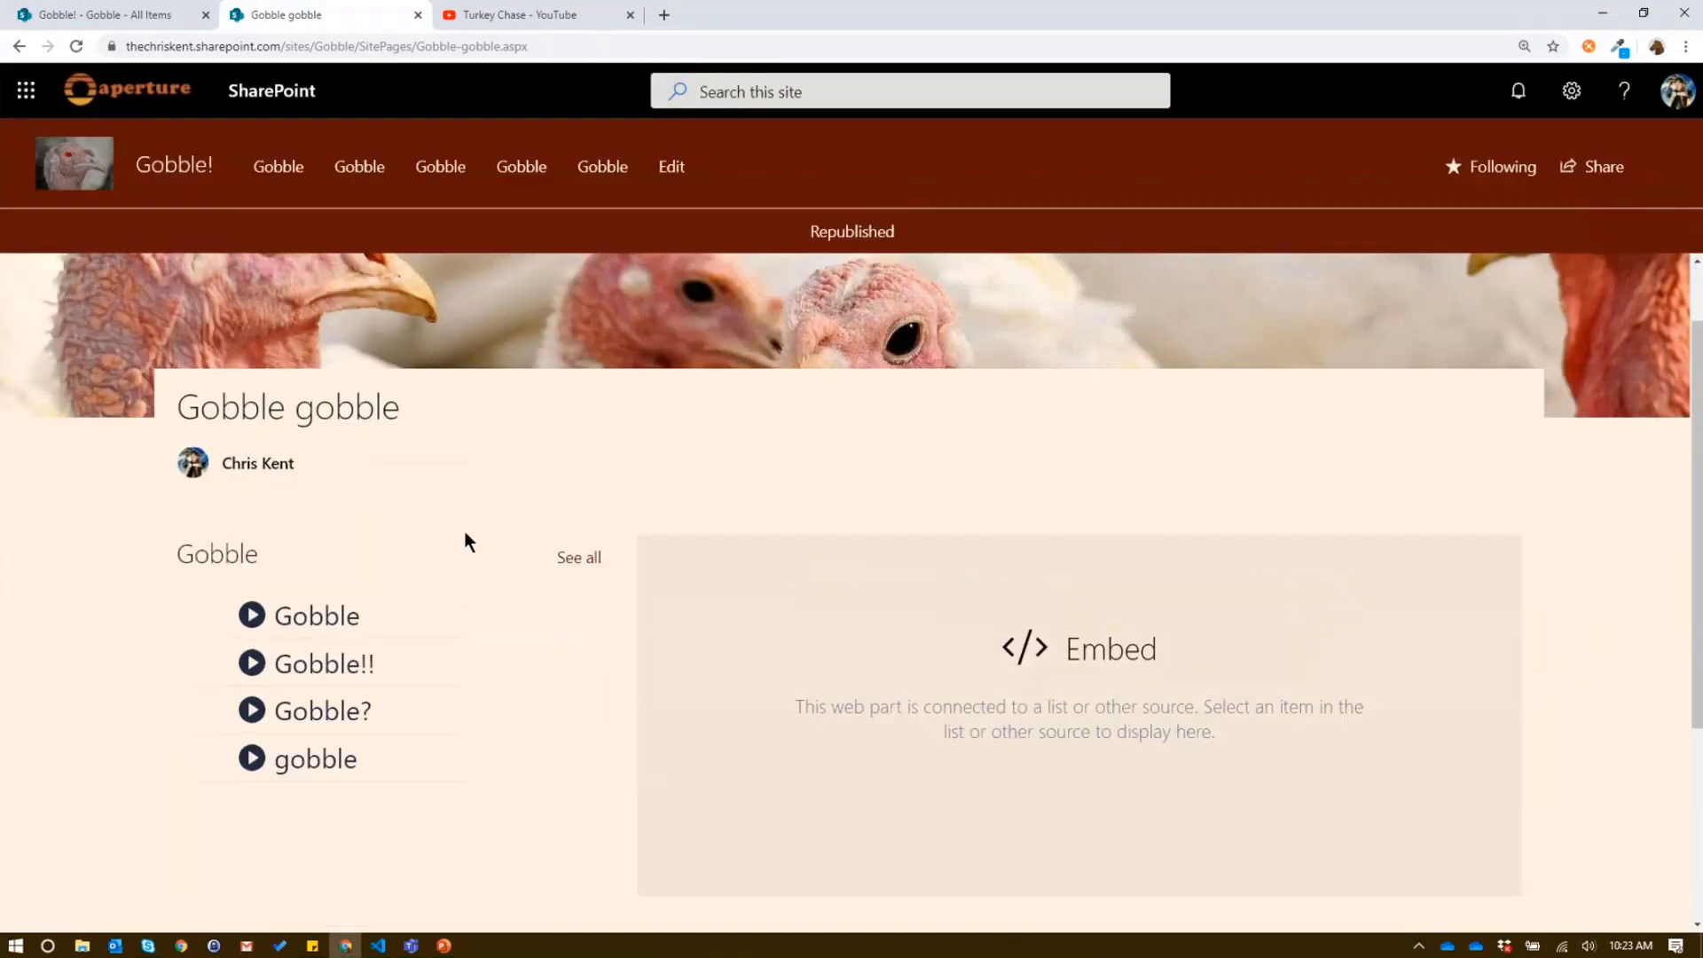
left_click(396, 616)
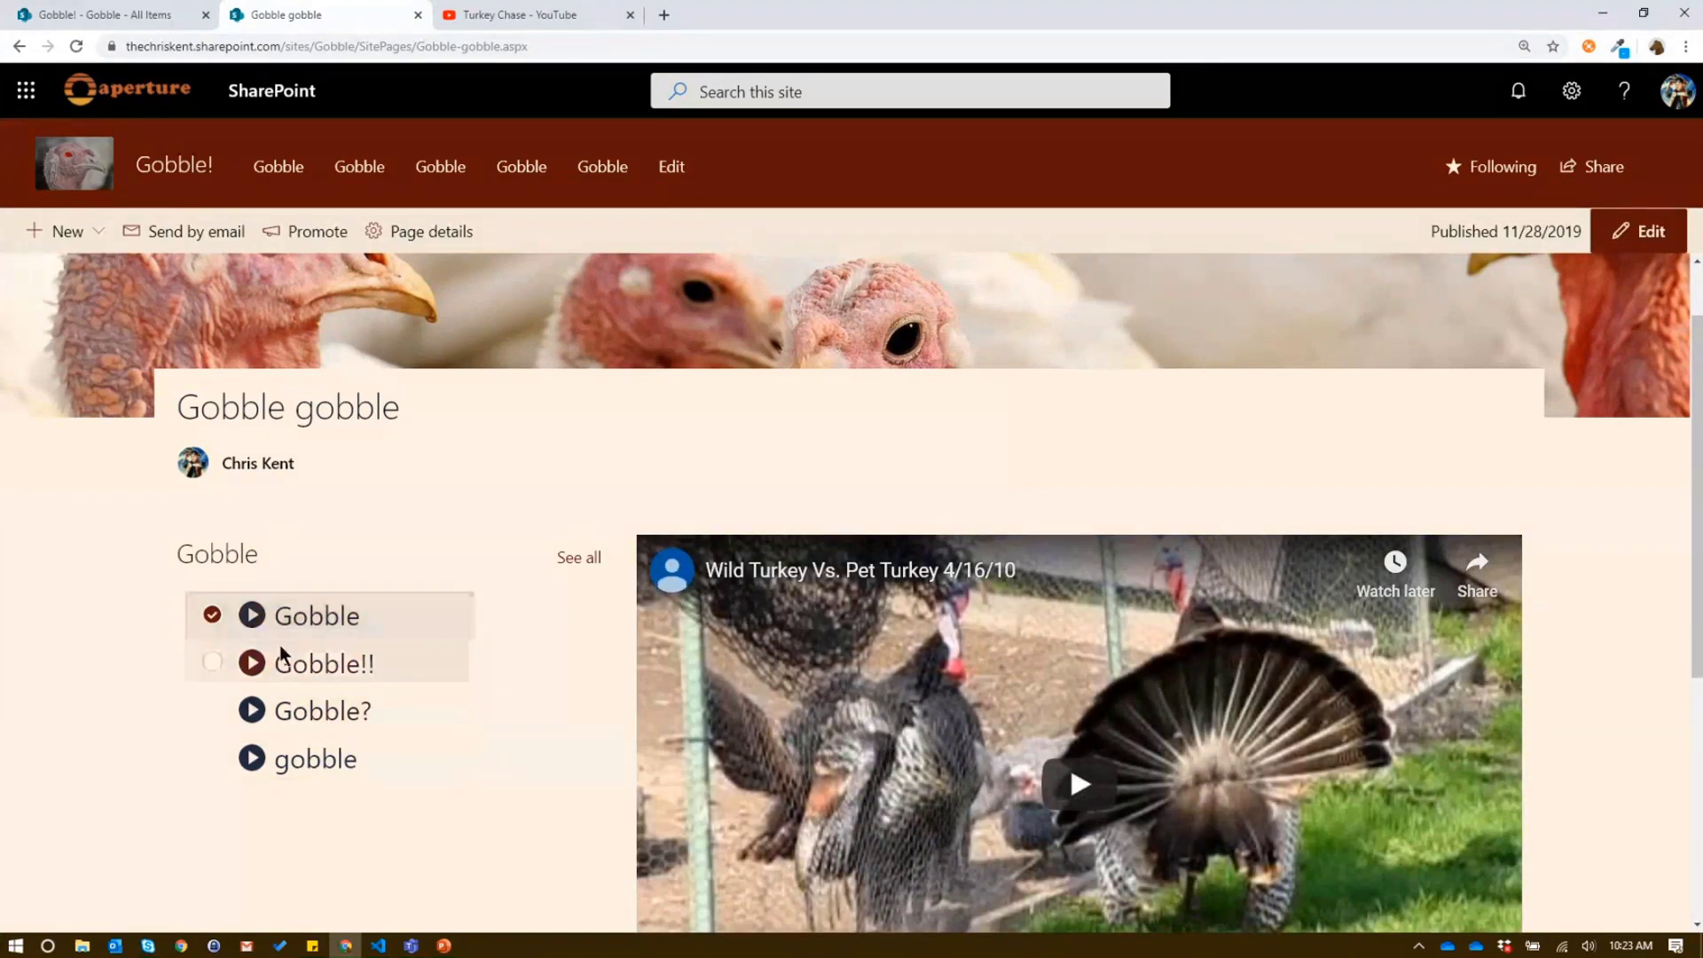
left_click(302, 669)
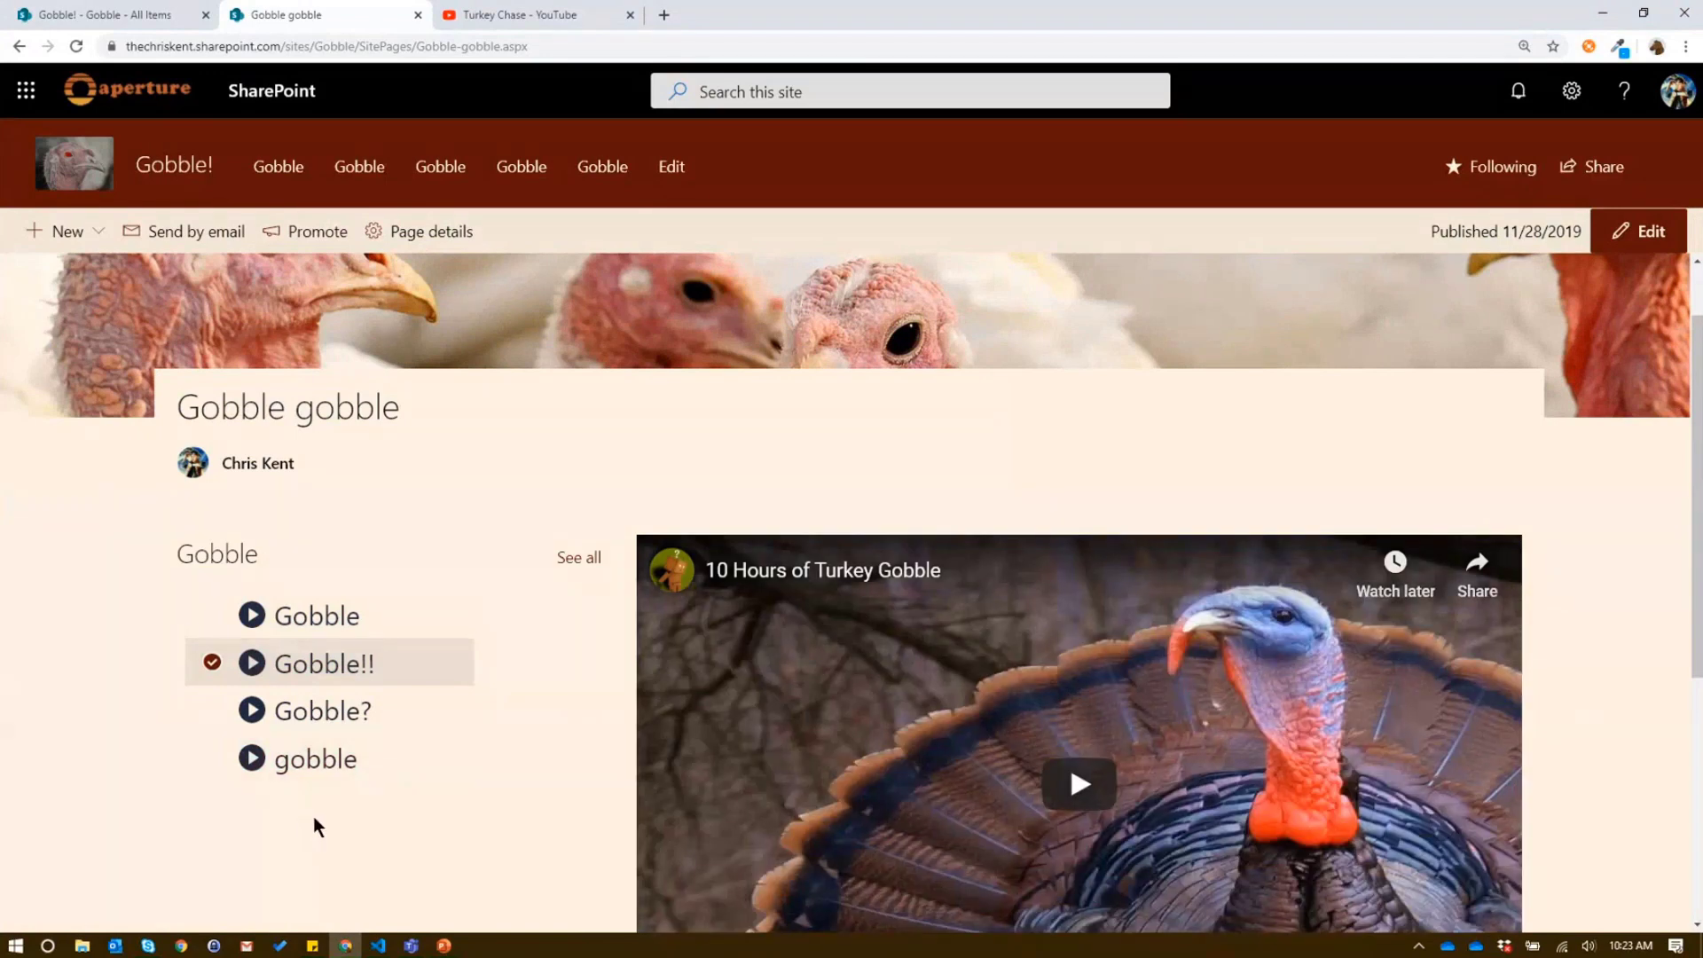
left_click(339, 760)
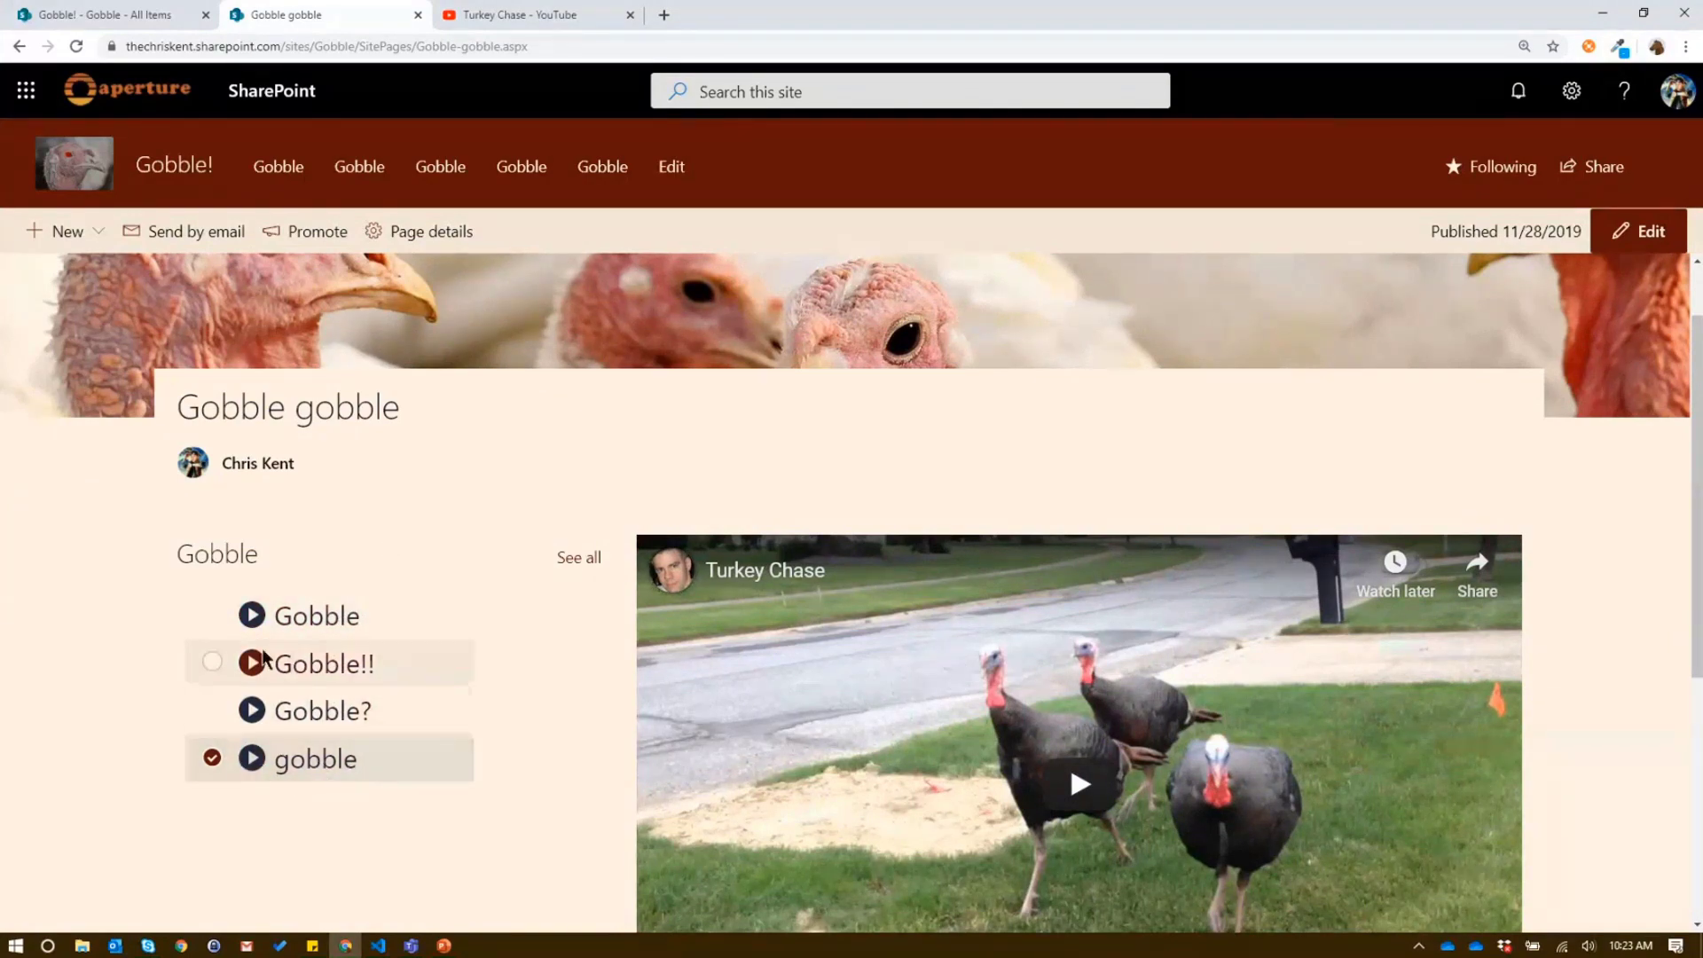
left_click(293, 721)
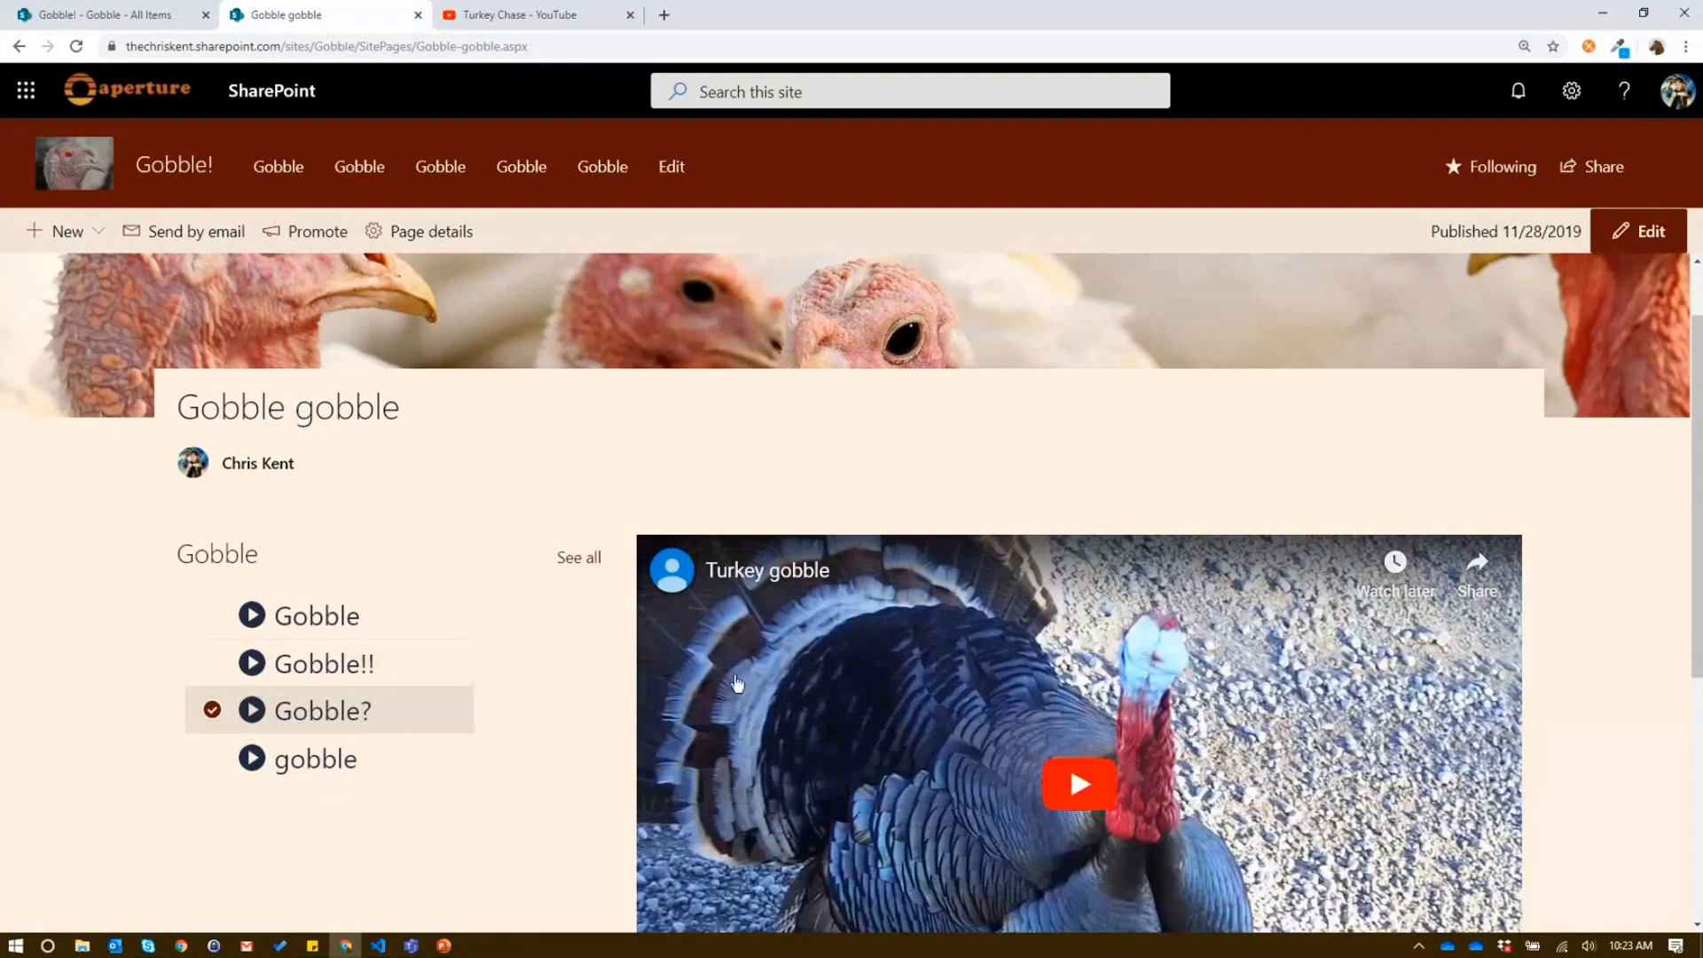
scroll(514, 668, "down", 2)
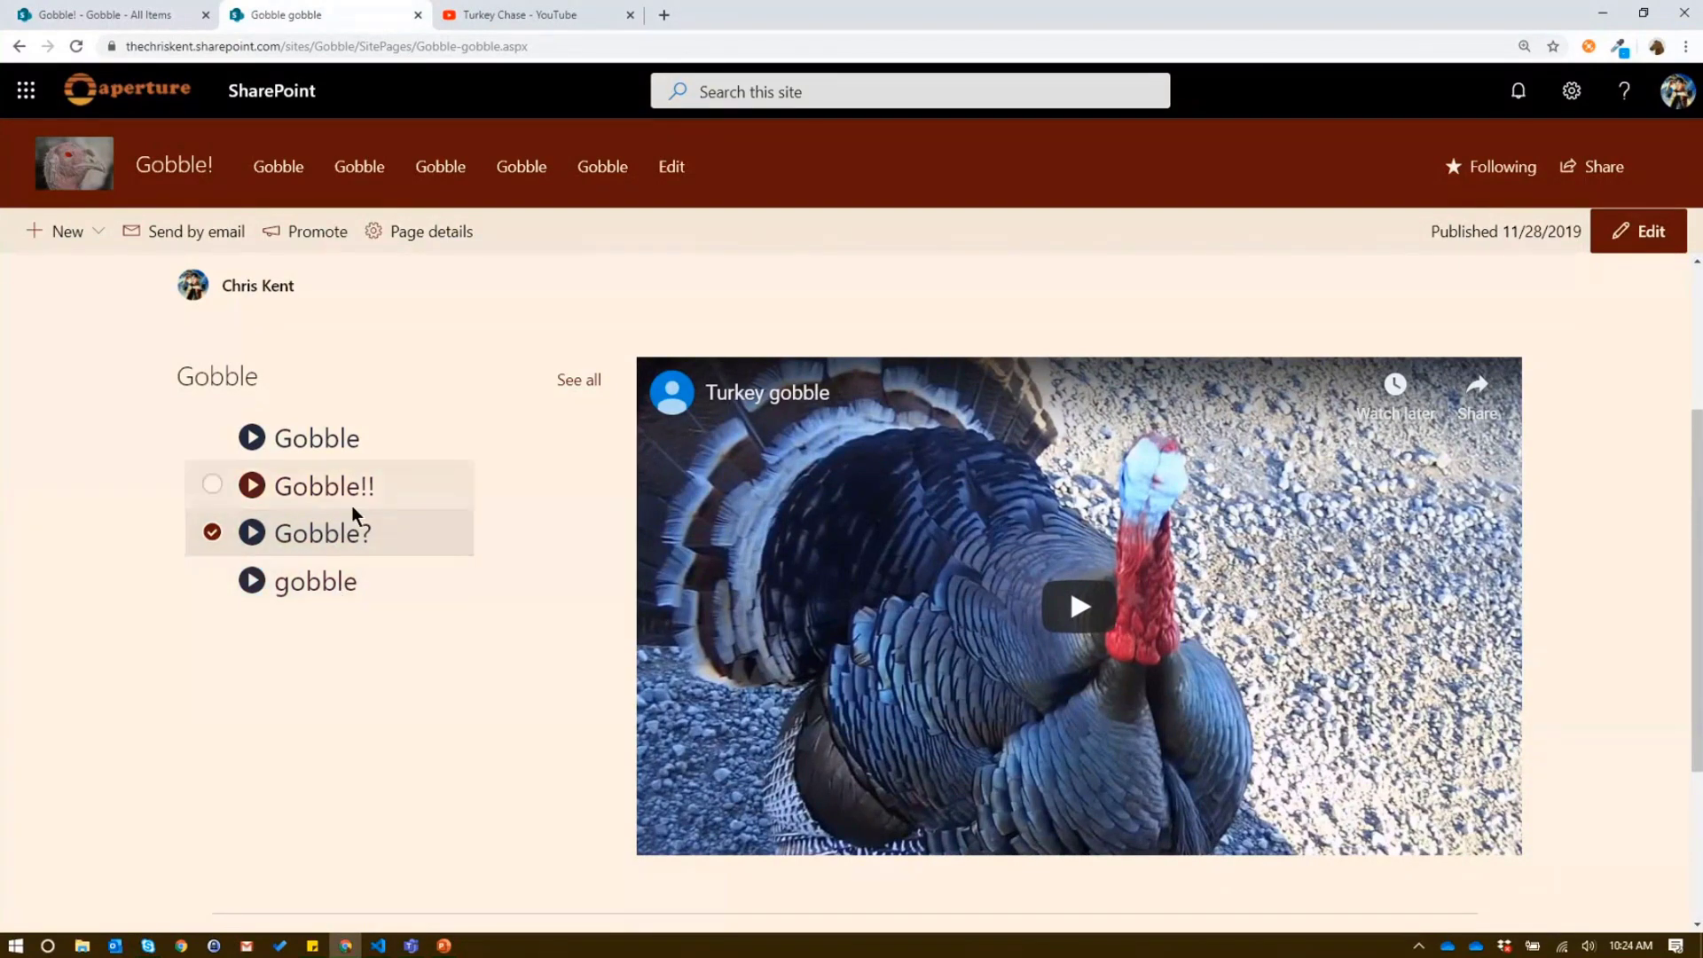
left_click(380, 492)
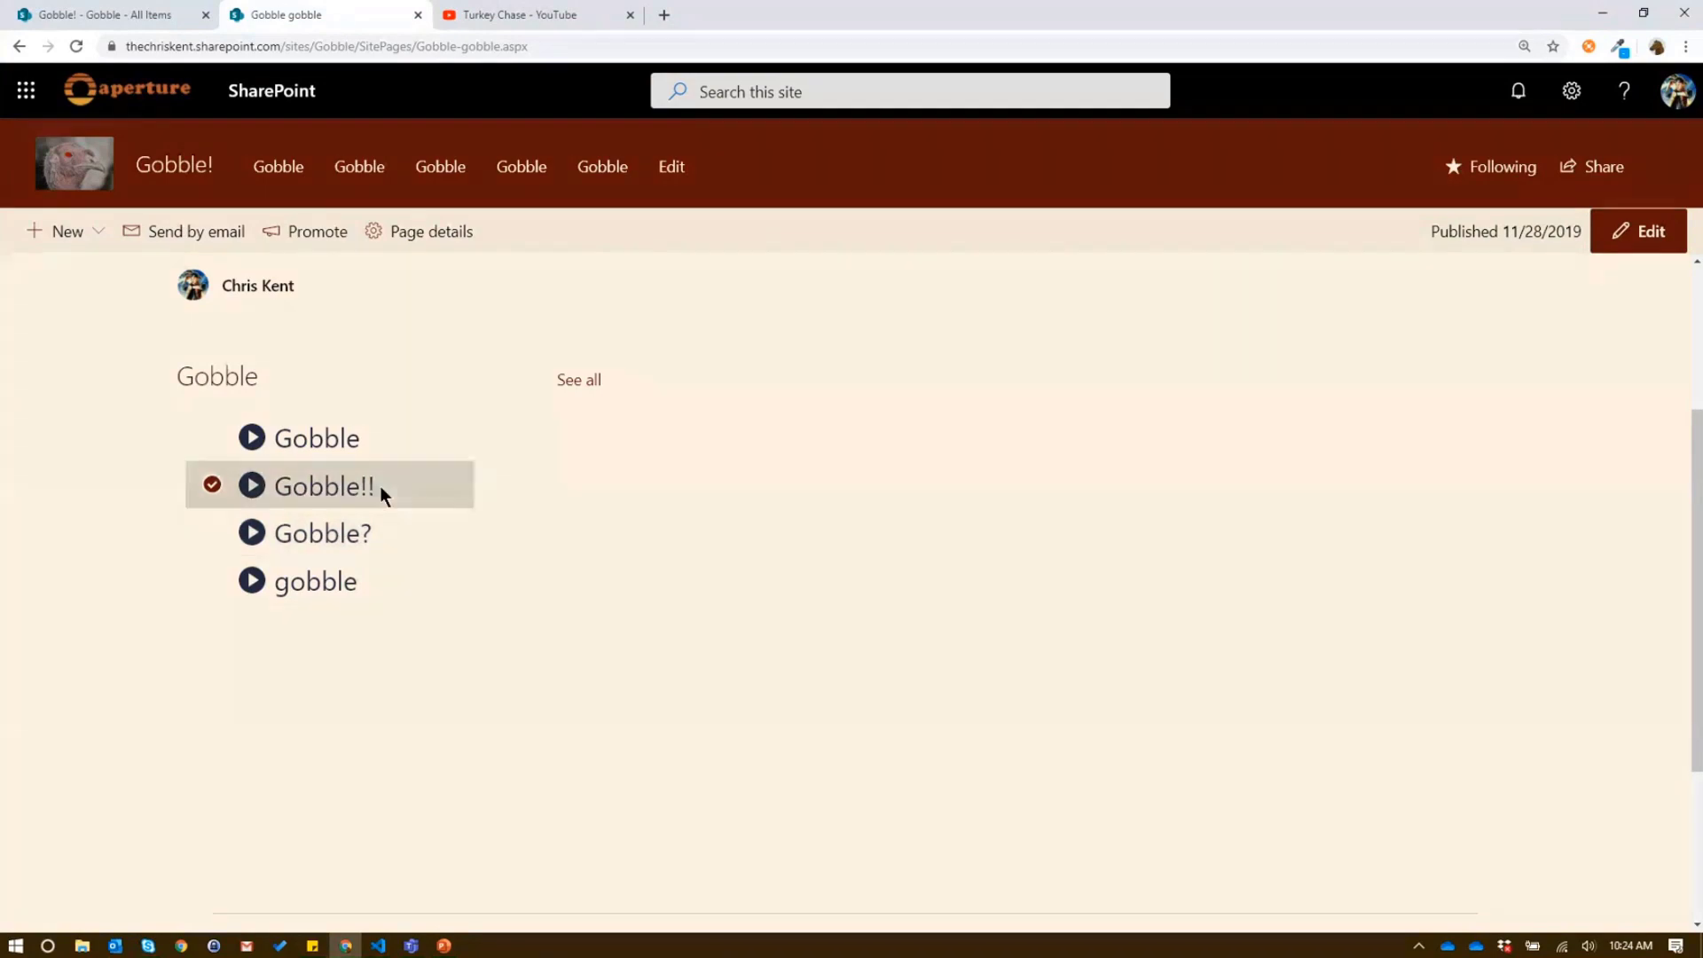
left_click(377, 444)
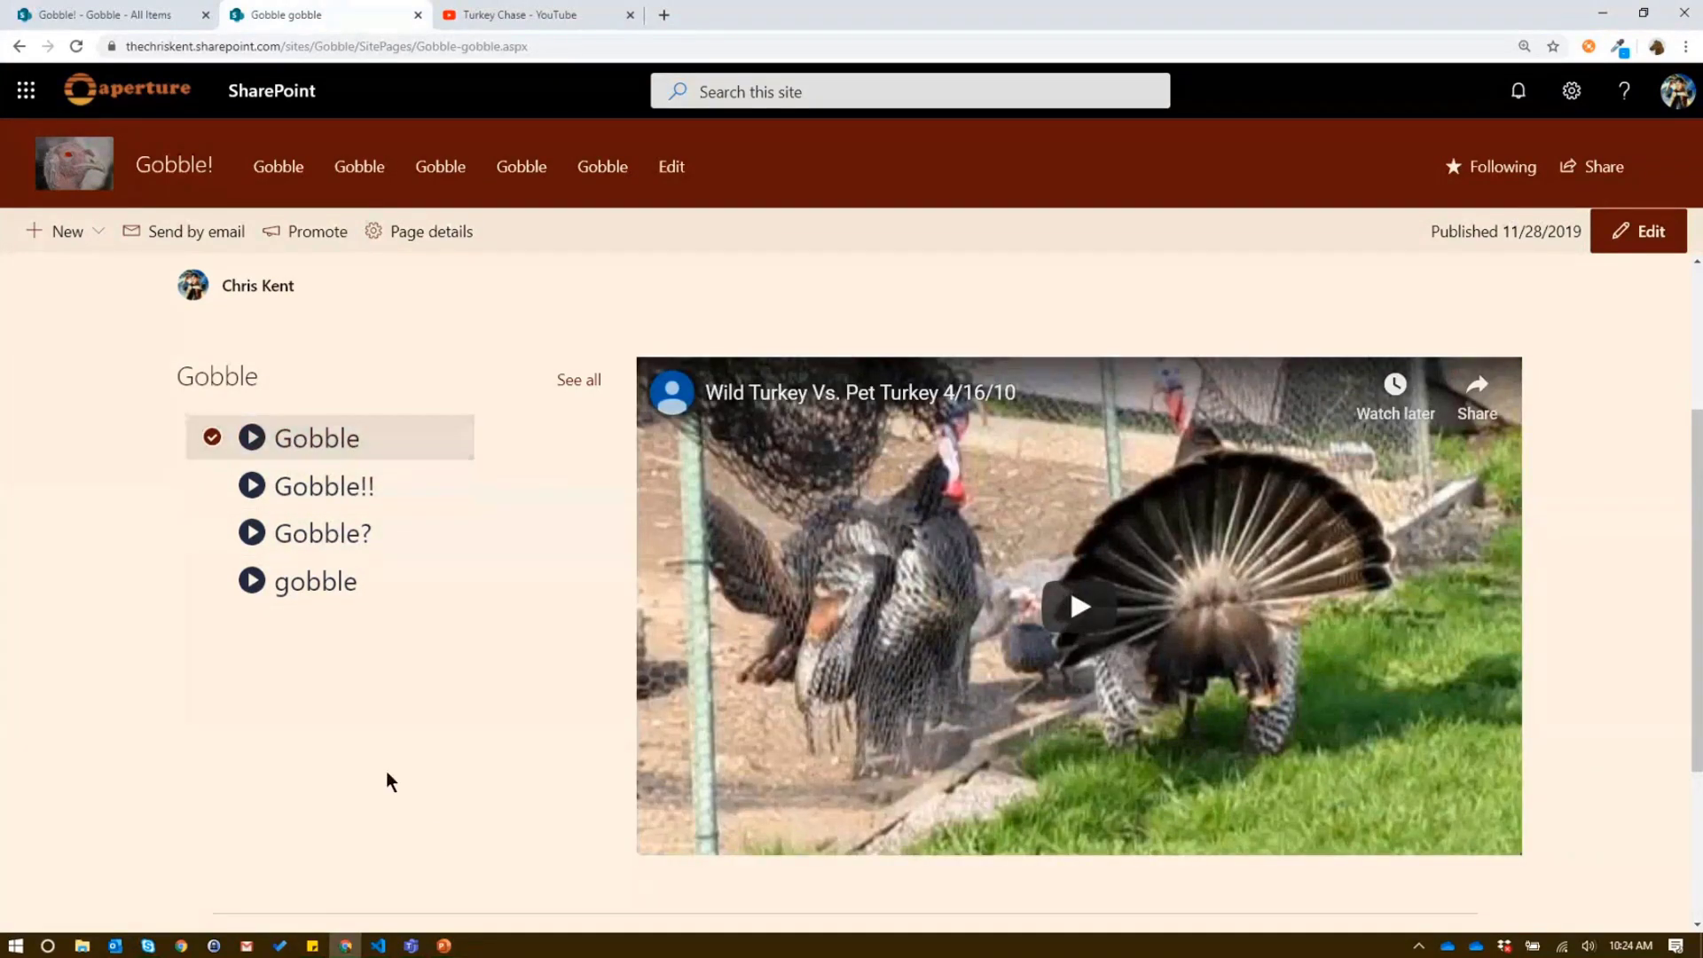
Switch to the LFQT - VF as App deck and show slide 2, 'View Formatting as an Application'.
mouse_move(449, 951)
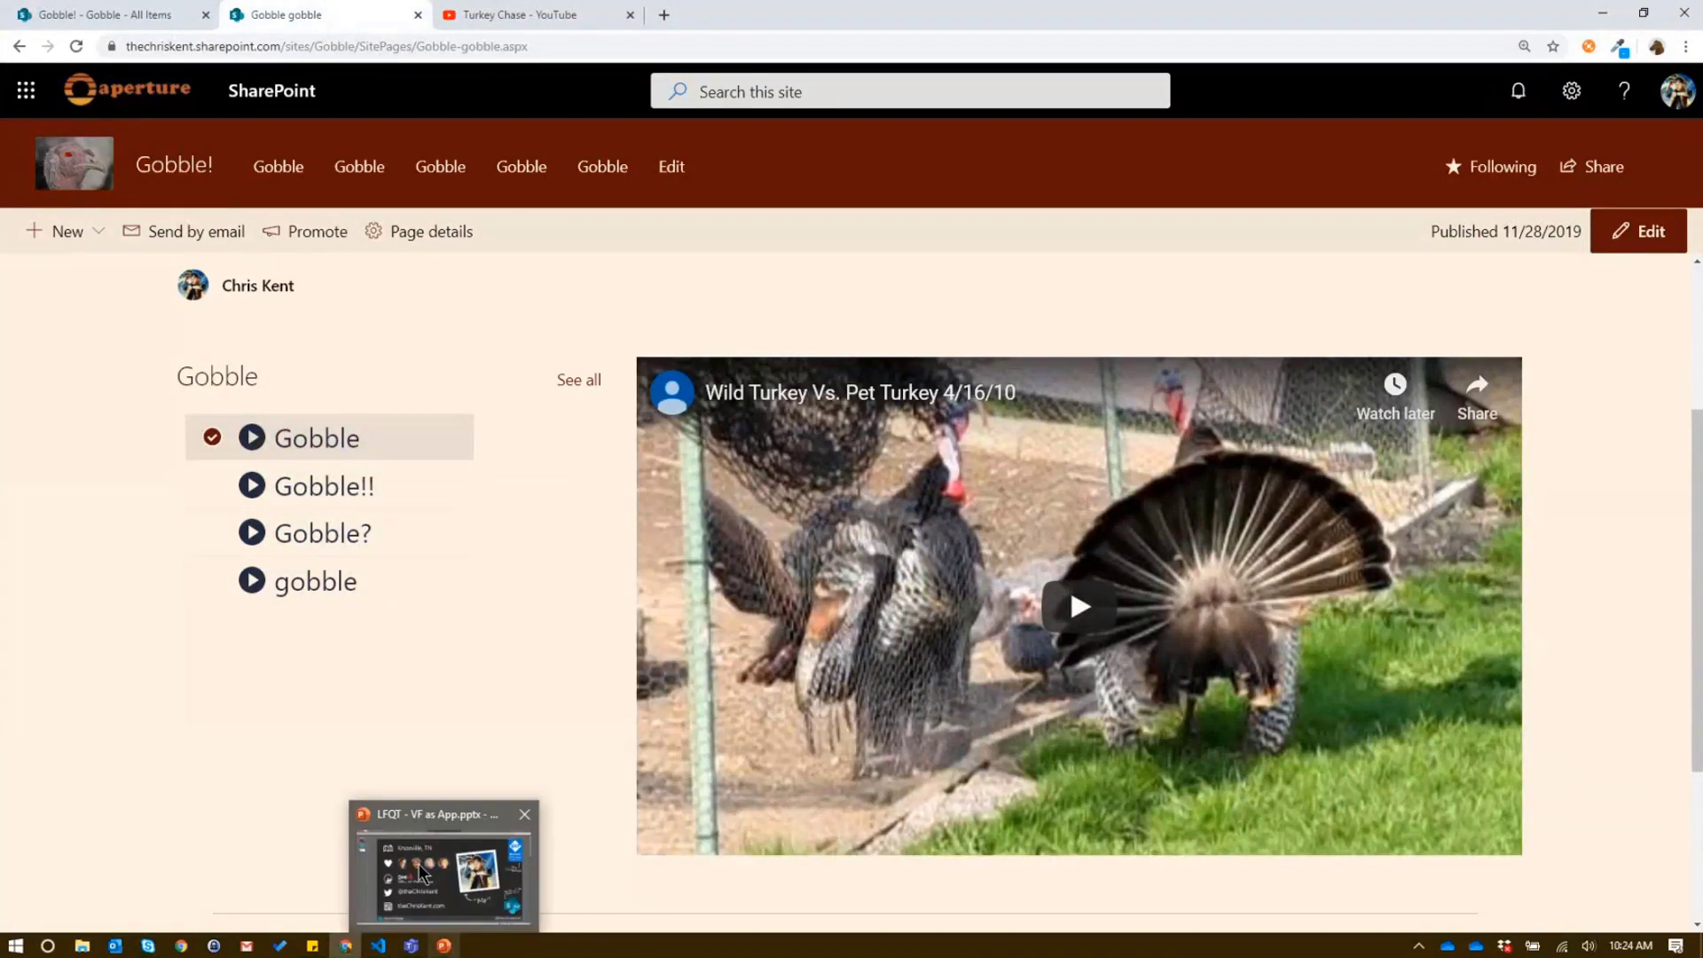
left_click(446, 947)
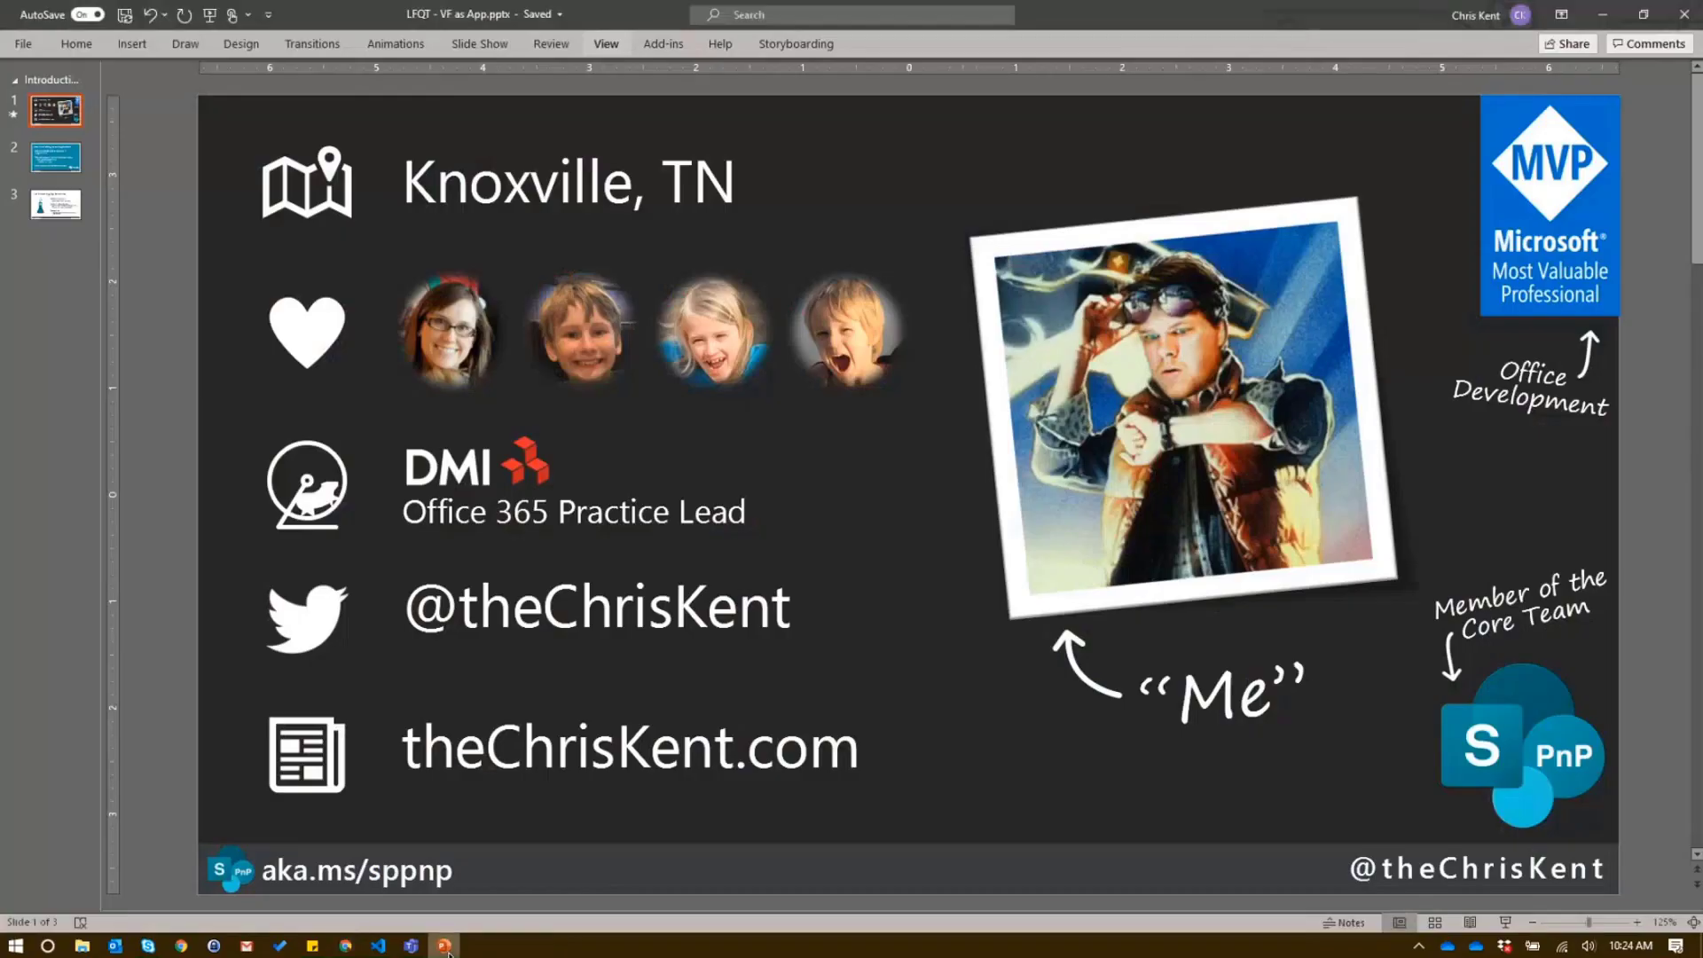
left_click(55, 167)
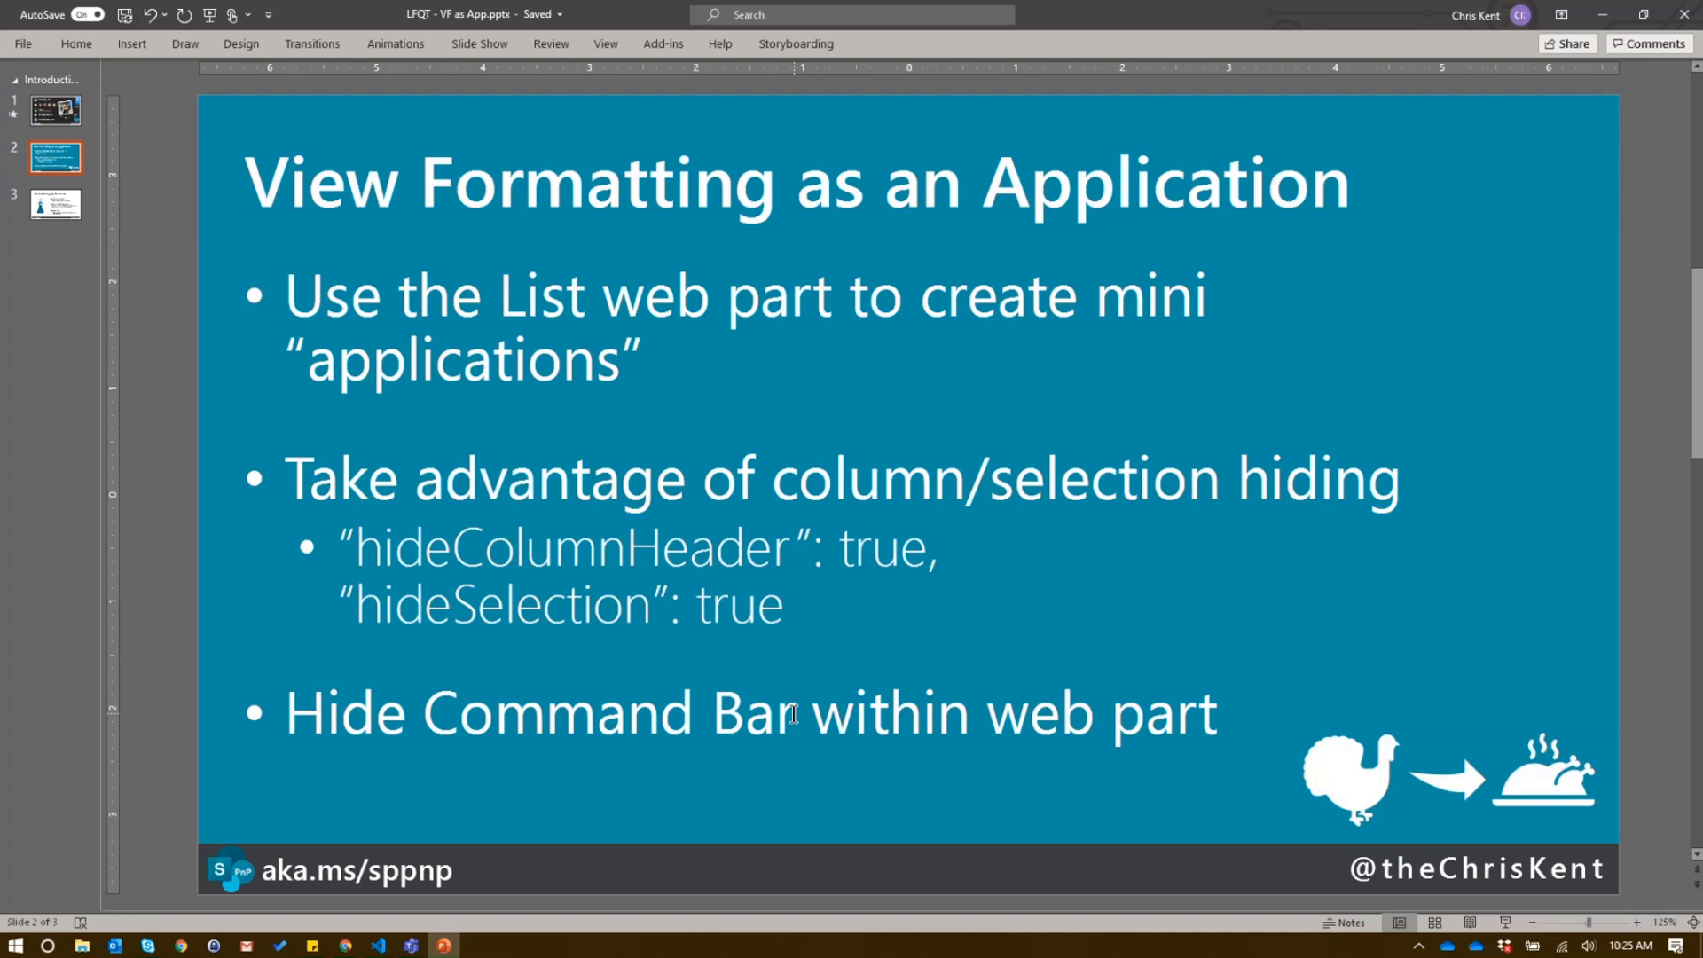
Go to slide 3, 'List Formatting Tip Resources'.
left_click(43, 206)
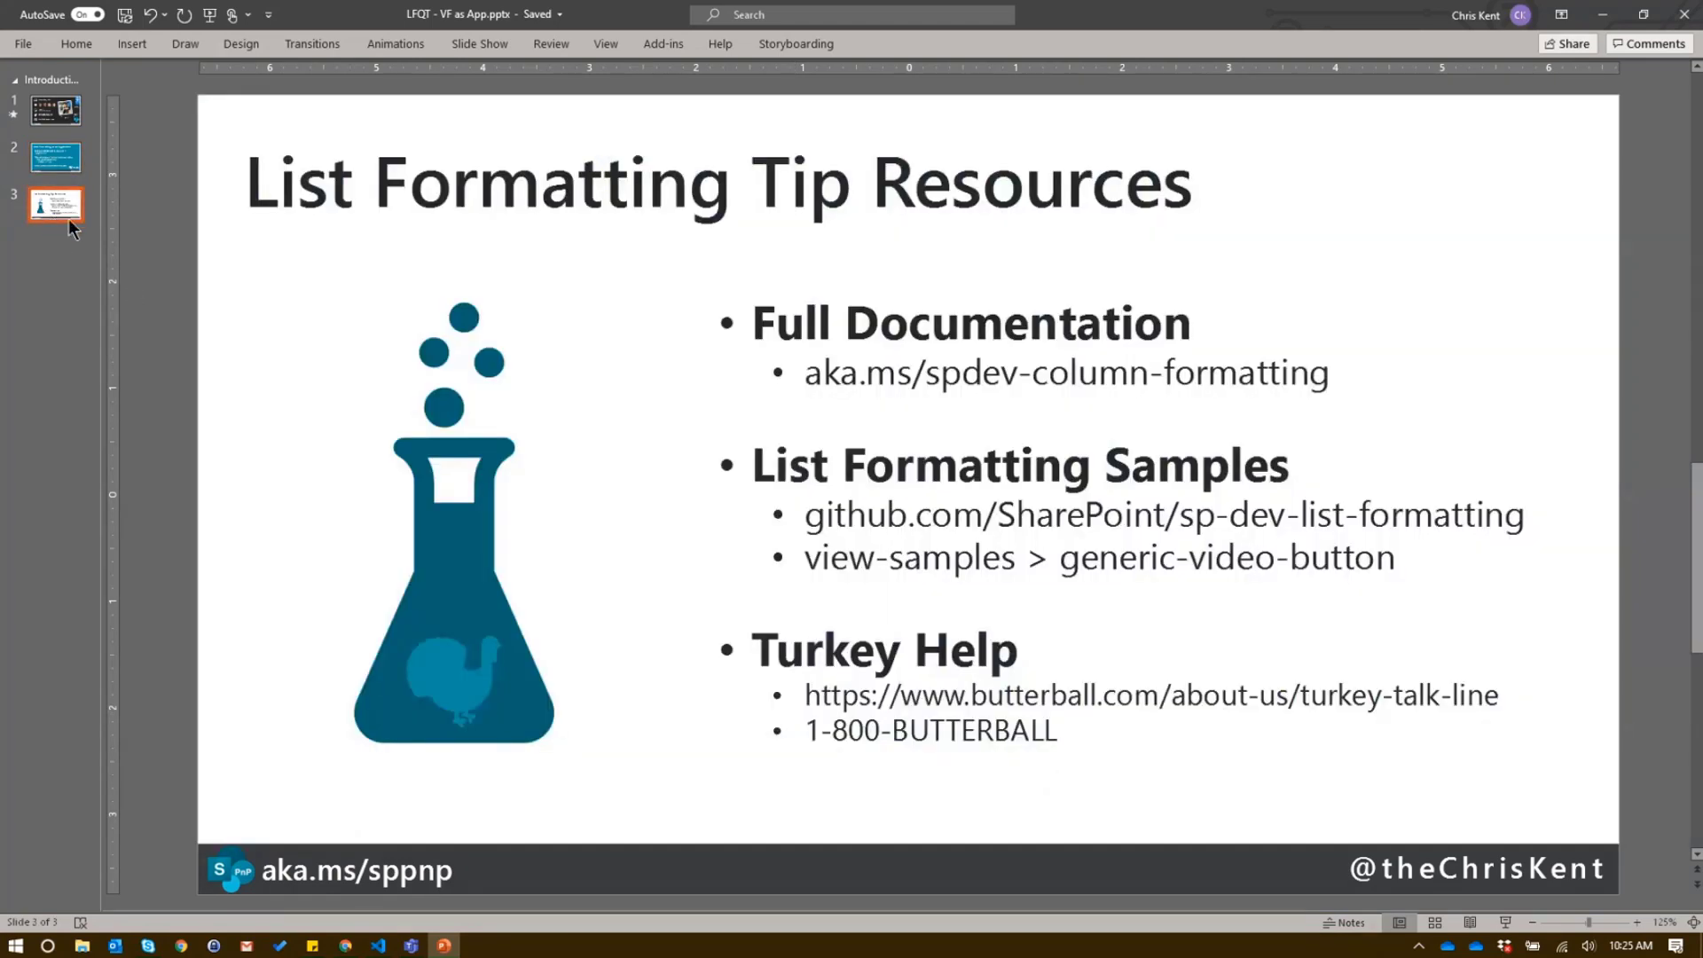